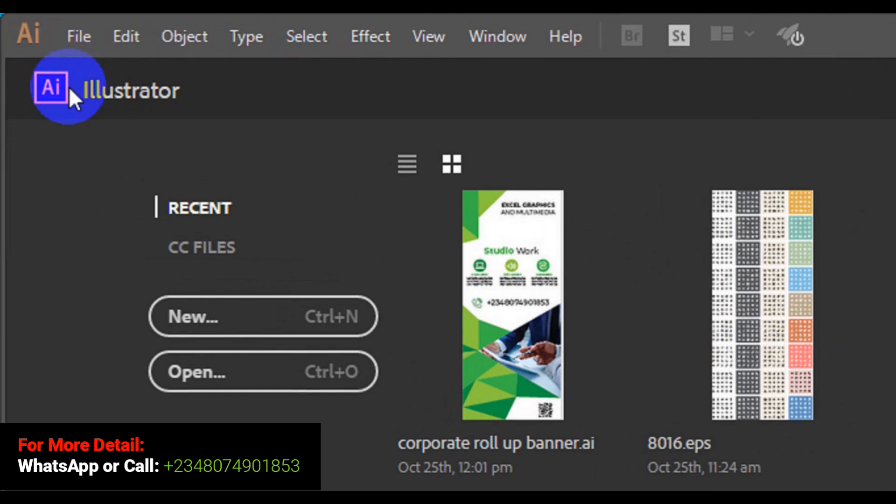
# - Start a new document and name it "TriFold Brochure Design"
pyautogui.click(80, 41)
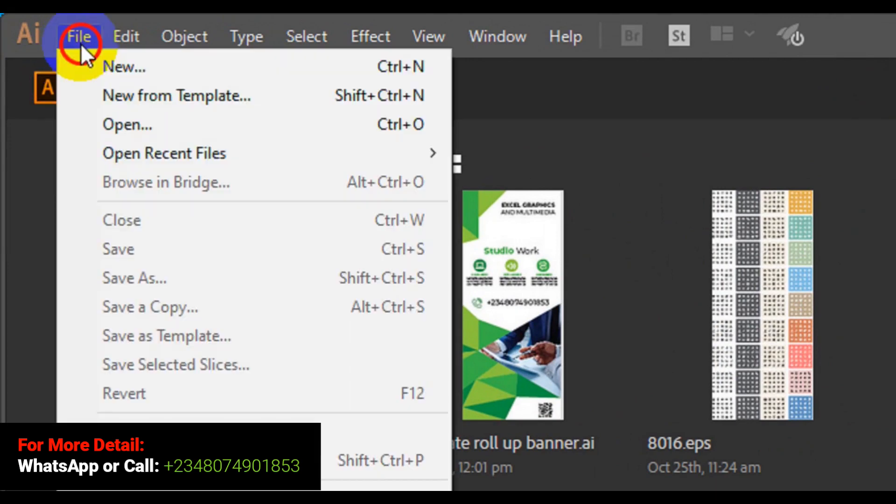
pyautogui.click(105, 56)
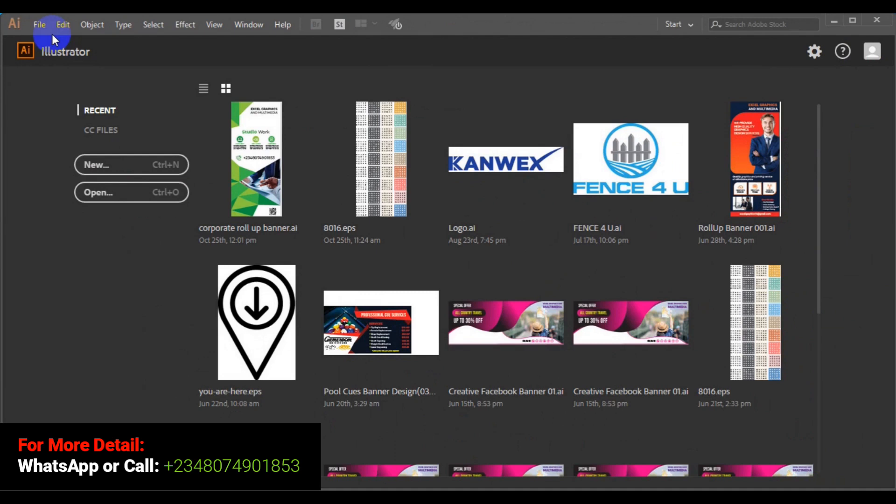
pyautogui.hotkey('ctrl', 'n')
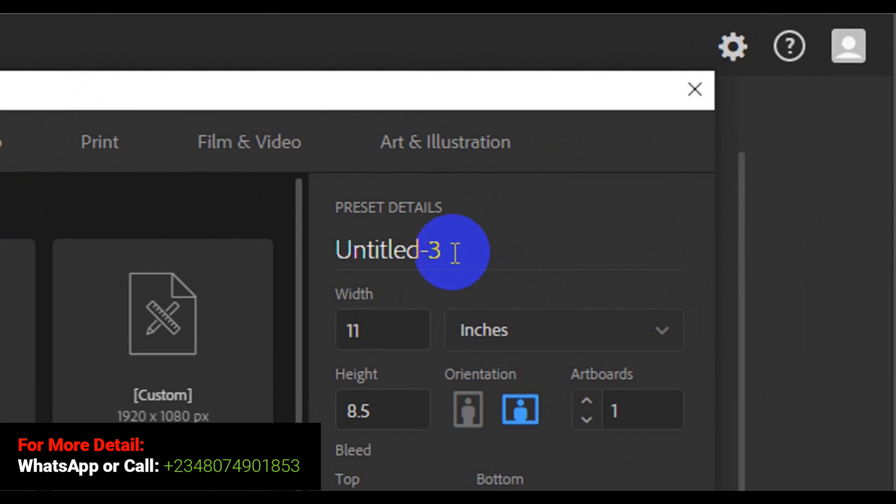
pyautogui.click(451, 246)
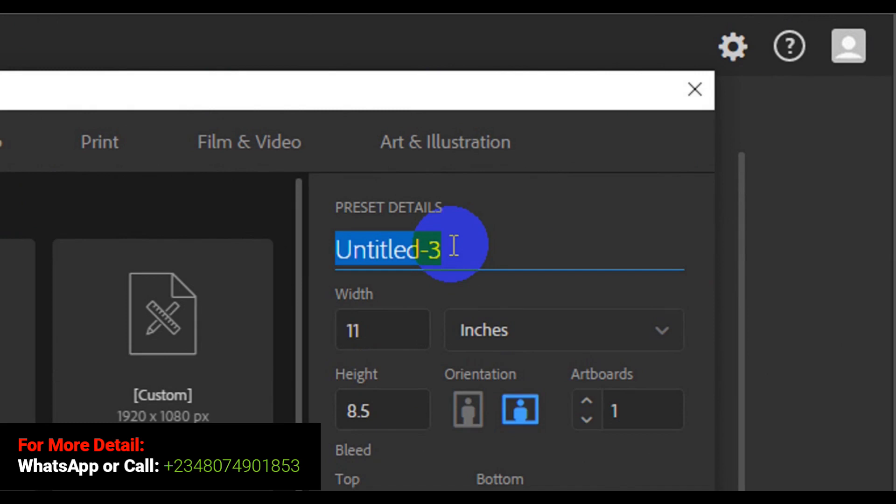
pyautogui.write('T')
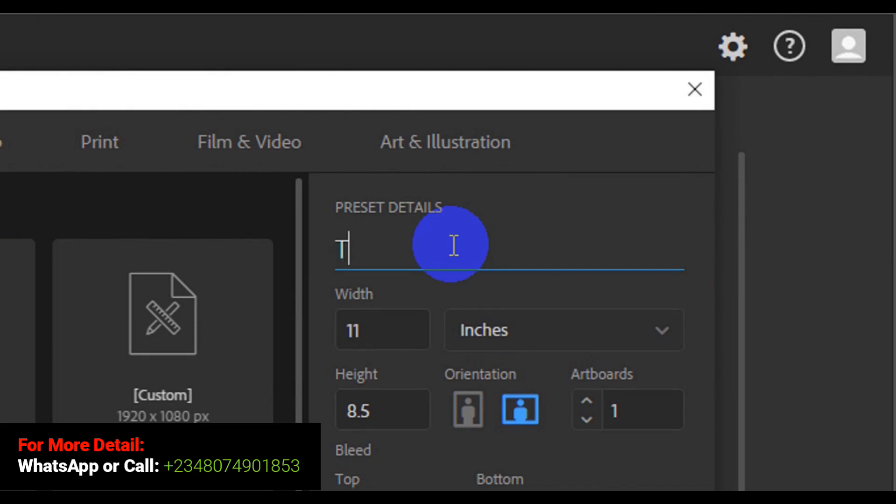
pyautogui.write('riFol')
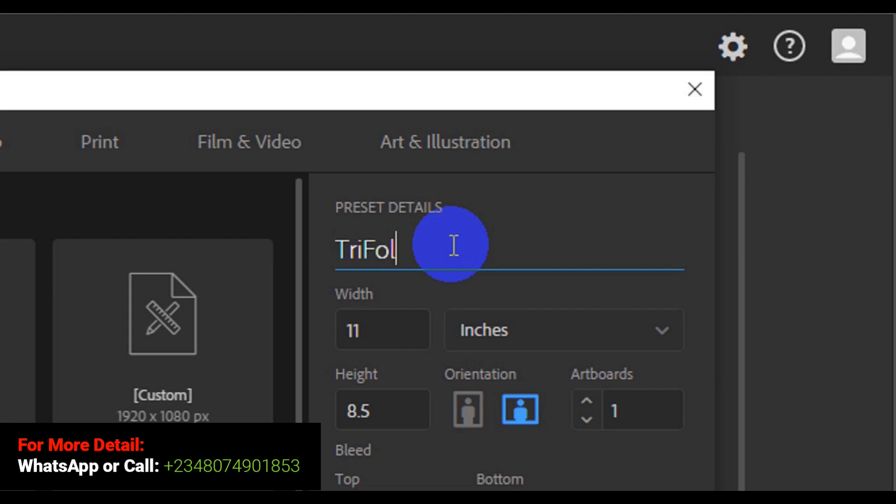
pyautogui.press('Return')
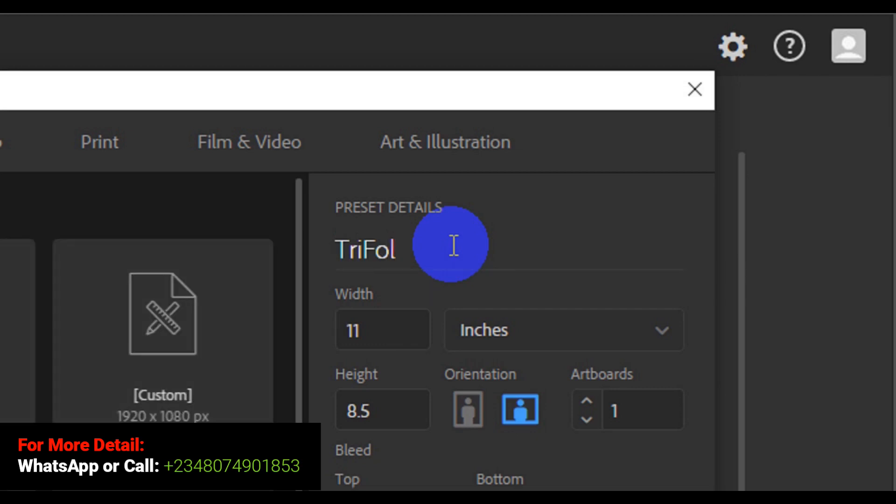
pyautogui.click(435, 246)
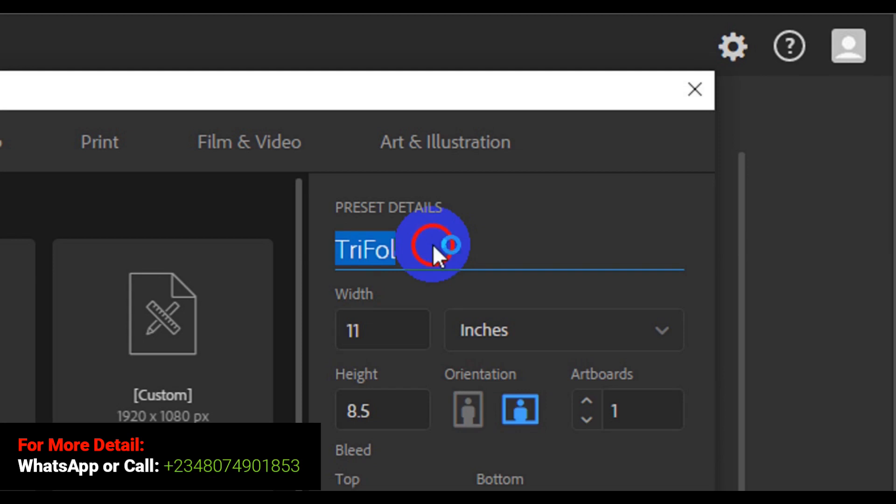
pyautogui.click(432, 244)
pyautogui.write('d')
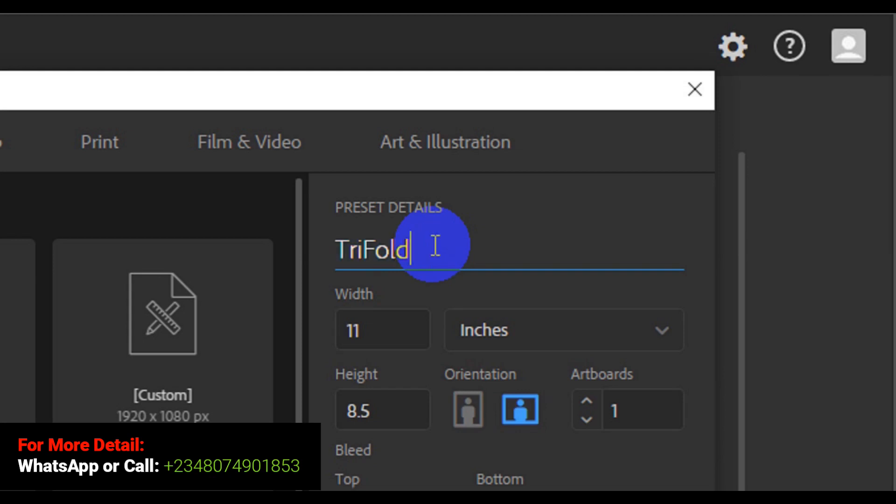
pyautogui.write(' Broch')
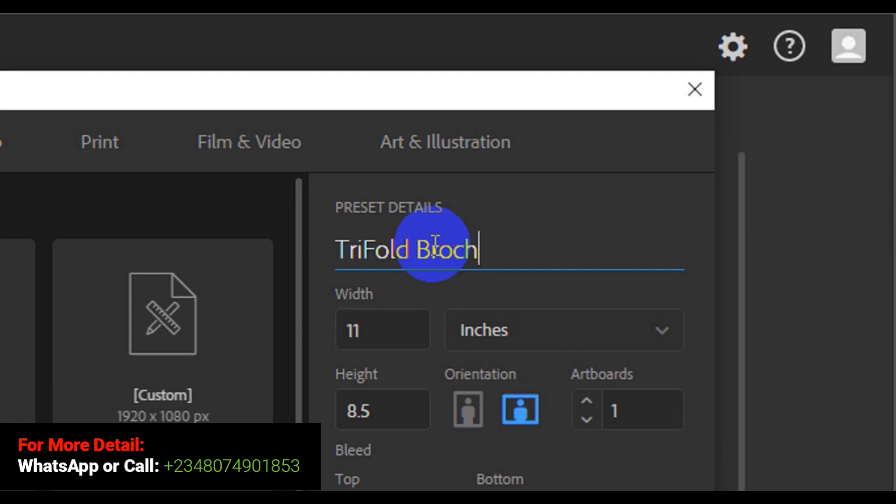
pyautogui.write('ure D')
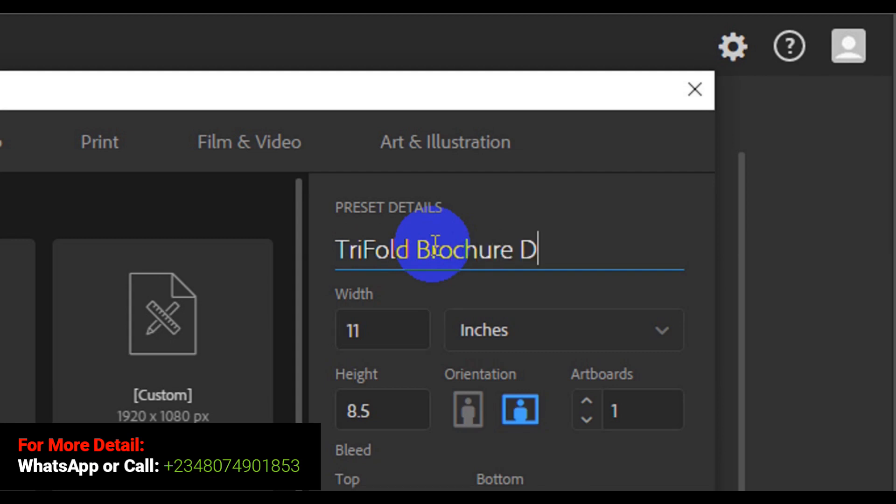
pyautogui.write('esign')
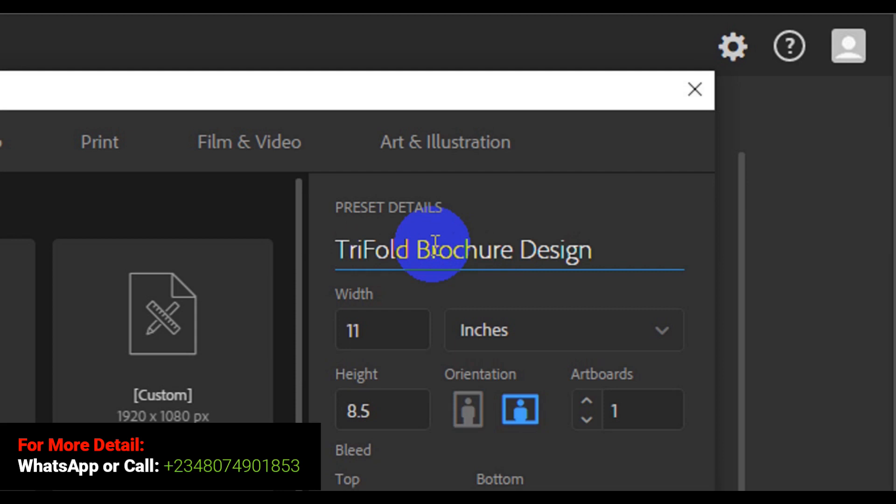
# - Check the new document's width, height and number of artboards
pyautogui.click(392, 336)
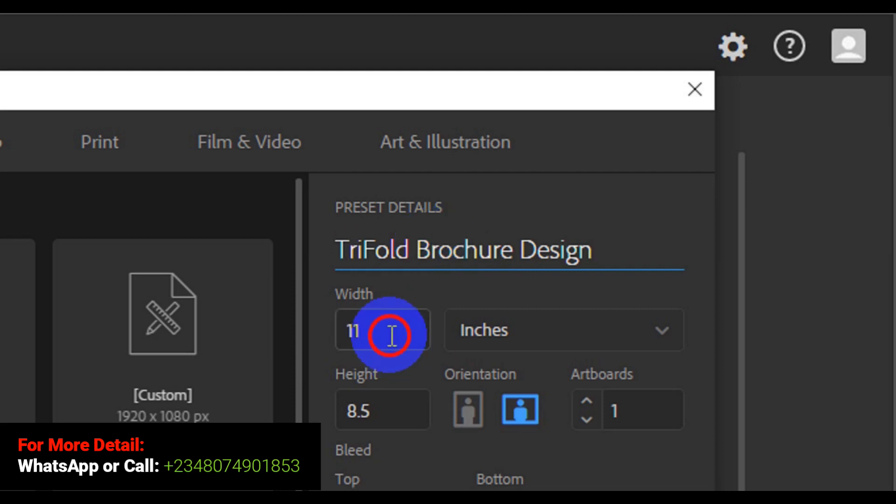
pyautogui.moveTo(389, 335); pyautogui.dragTo(343, 334)
pyautogui.moveTo(408, 408); pyautogui.dragTo(367, 406)
pyautogui.moveTo(367, 371); pyautogui.dragTo(346, 372)
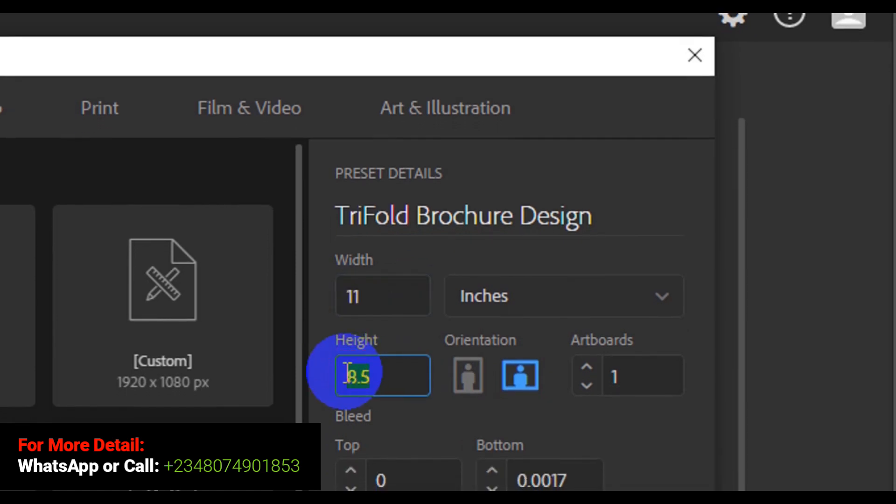
pyautogui.moveTo(621, 356); pyautogui.dragTo(605, 356)
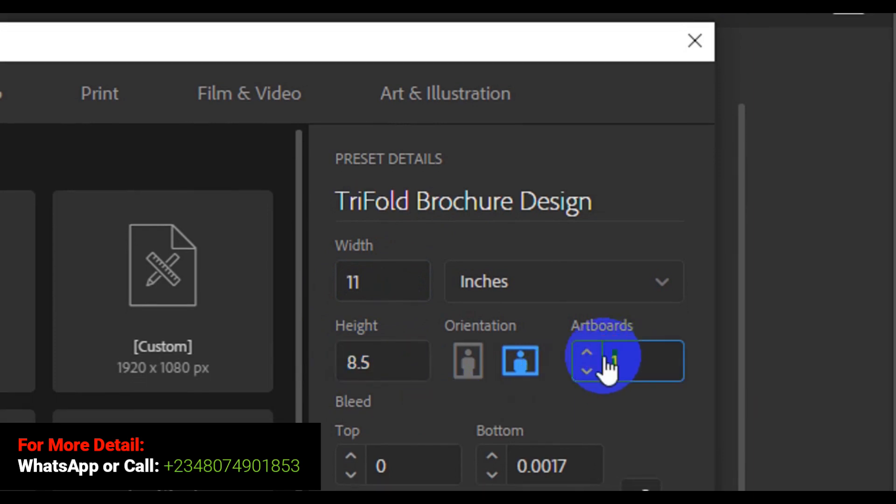
# - Set the left, right and bottom bleed of the new document to 0
pyautogui.click(426, 418)
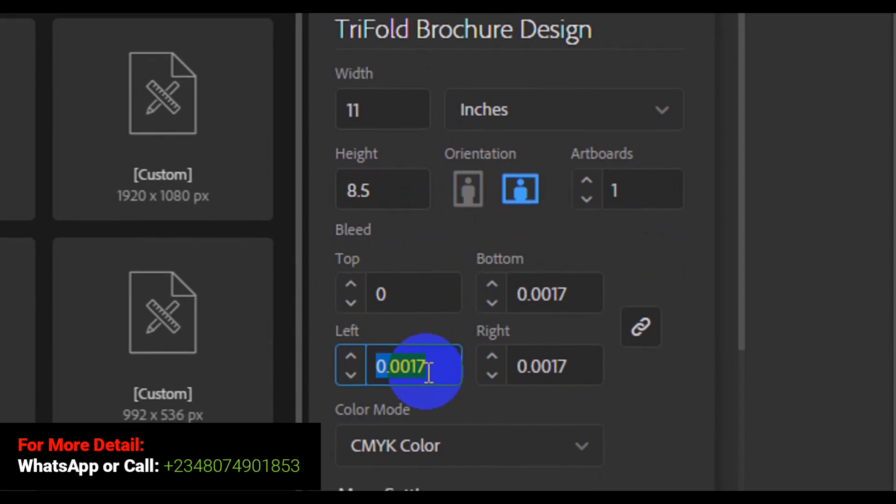
pyautogui.click(564, 368)
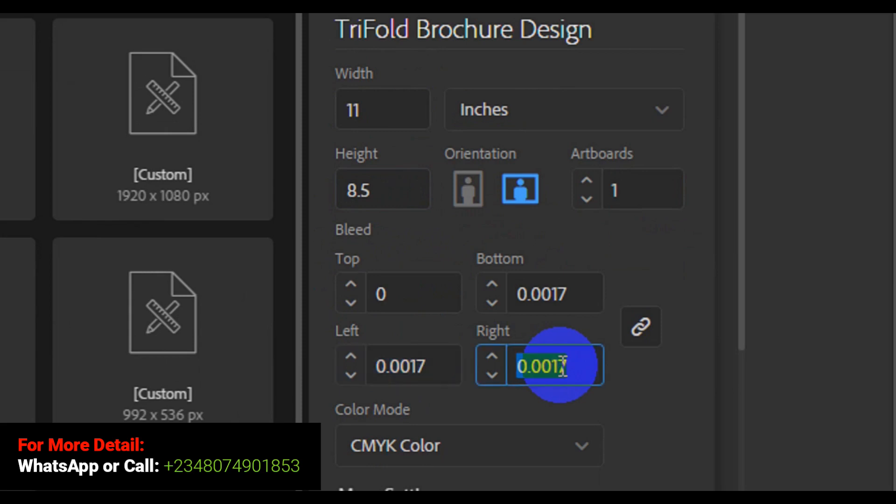
pyautogui.click(562, 366)
pyautogui.write('0')
pyautogui.press('BackSpace')
pyautogui.press('BackSpace')
pyautogui.press('BackSpace')
pyautogui.press('BackSpace')
pyautogui.press('BackSpace')
pyautogui.press('BackSpace')
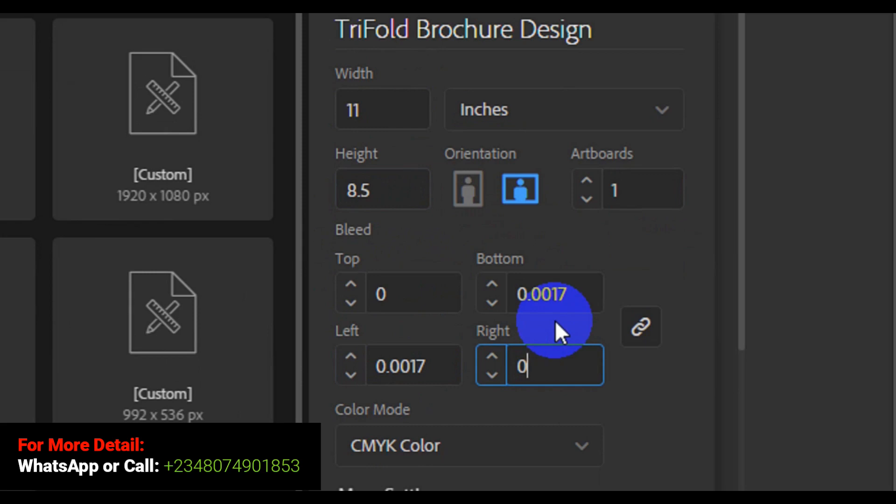
pyautogui.click(555, 301)
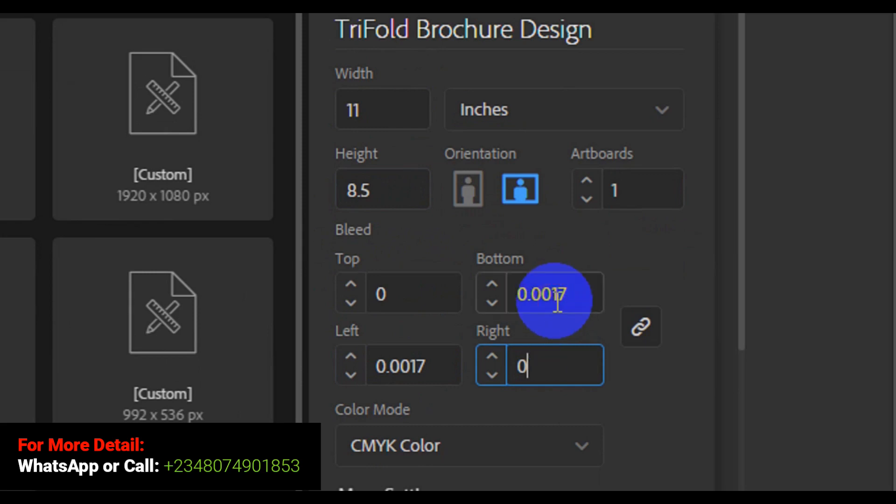
pyautogui.scroll(-1, 443, 448)
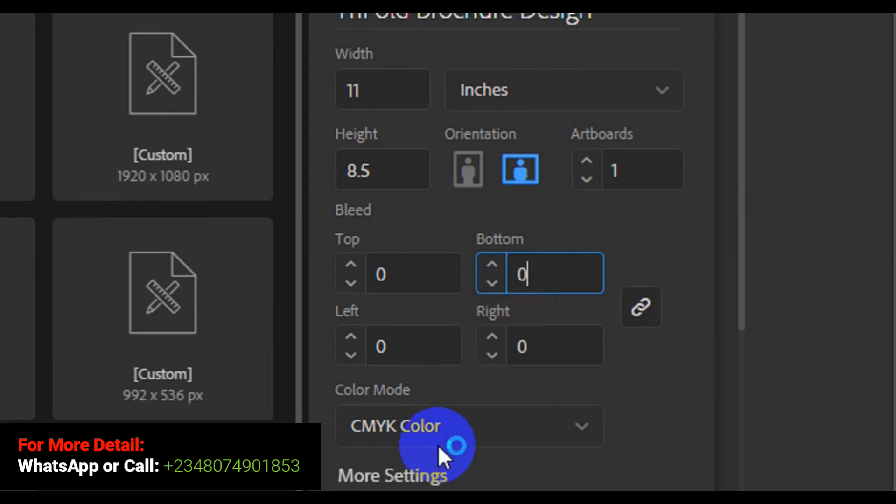
# - Keep CMYK color mode and High (300 ppi) raster effects for the brochure, and create the document
pyautogui.click(586, 403)
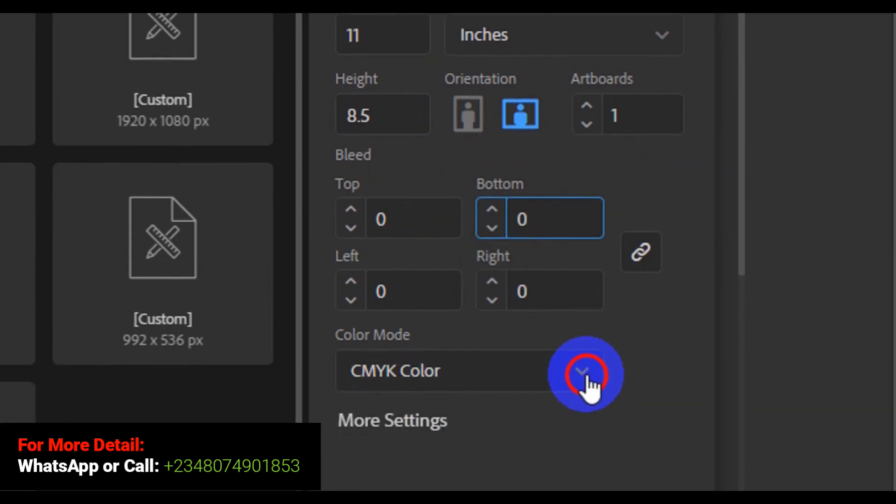
pyautogui.click(587, 375)
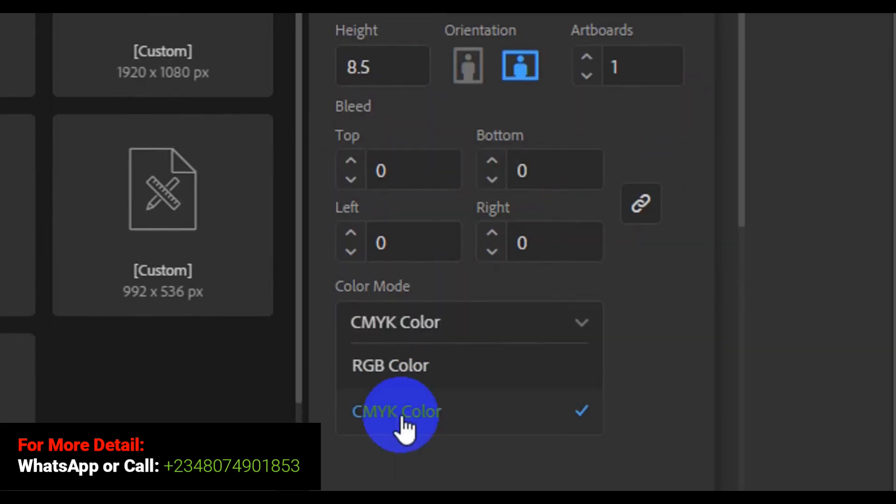
pyautogui.click(415, 459)
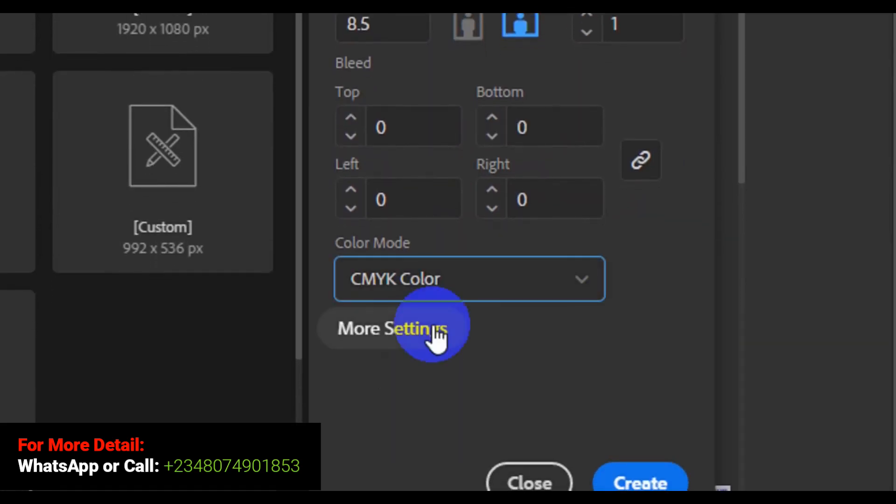
pyautogui.click(430, 329)
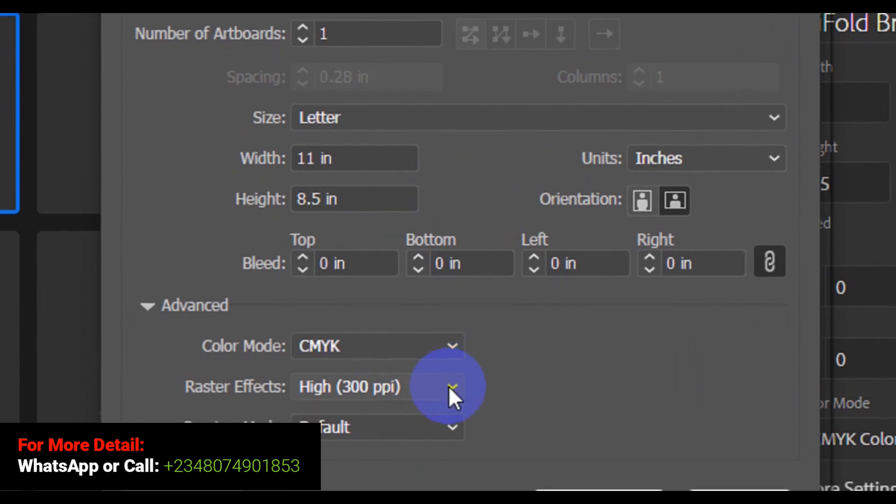
pyautogui.click(450, 420)
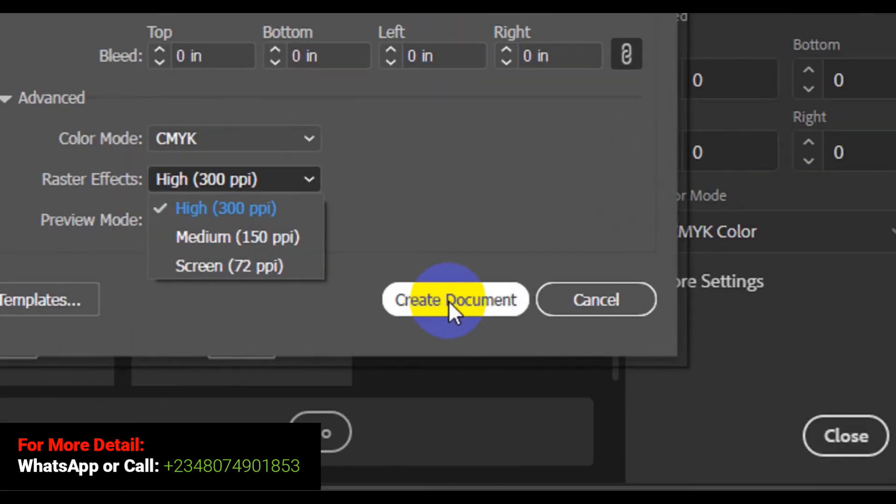
pyautogui.click(449, 301)
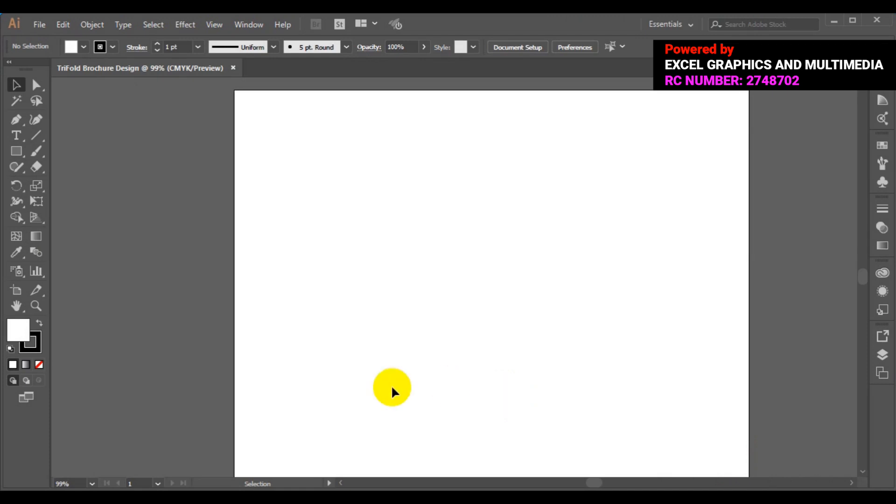
# - Draw a white rectangle with a 1 pt black stroke that covers the whole artboard from corner to corner
pyautogui.click(14, 150)
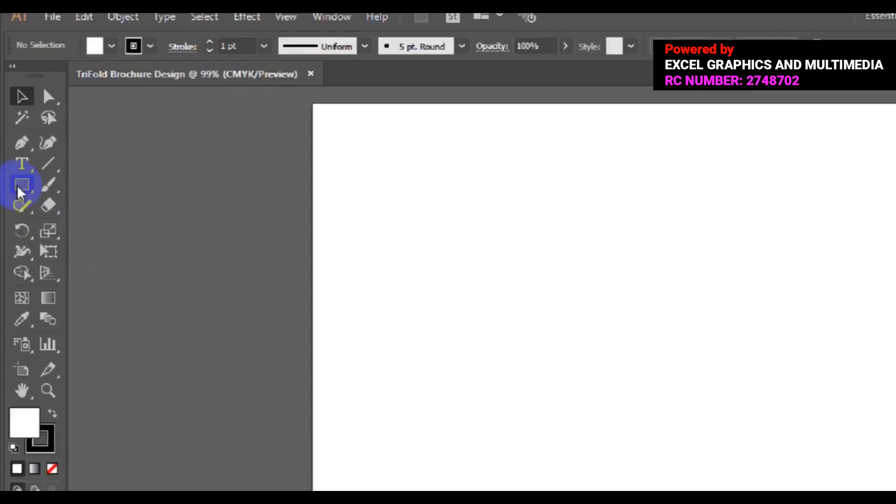
pyautogui.click(19, 187)
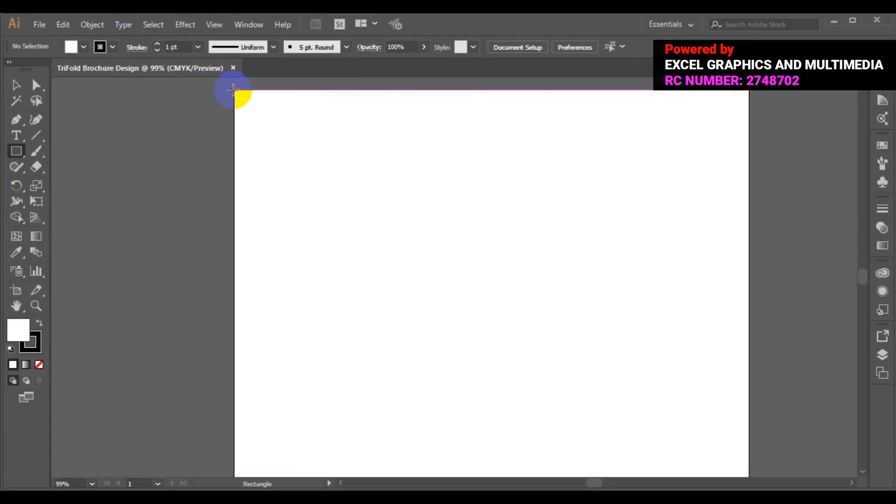
pyautogui.moveTo(233, 90); pyautogui.dragTo(322, 164)
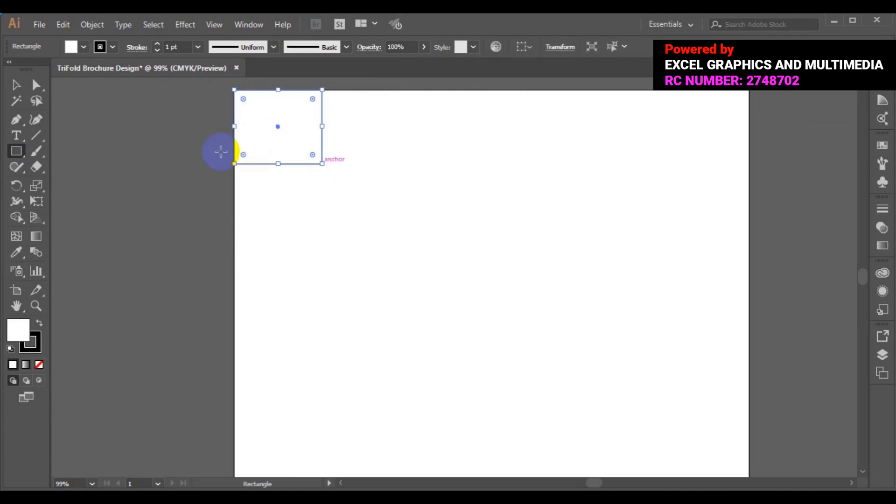
pyautogui.press('Delete')
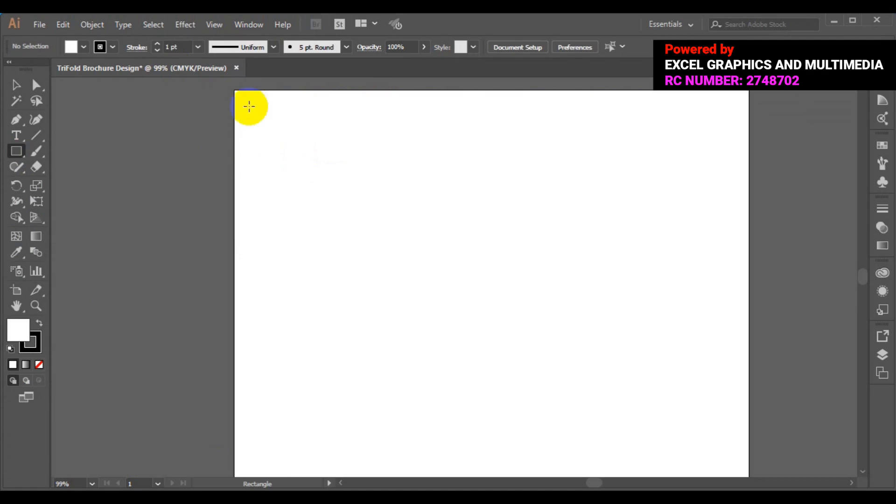
pyautogui.moveTo(234, 90)
pyautogui.mouseDown()
pyautogui.moveTo(380, 174)
pyautogui.moveTo(654, 406)
pyautogui.moveTo(741, 456)
pyautogui.moveTo(748, 476)
pyautogui.moveTo(740, 449)
pyautogui.moveTo(748, 453)
pyautogui.mouseUp()
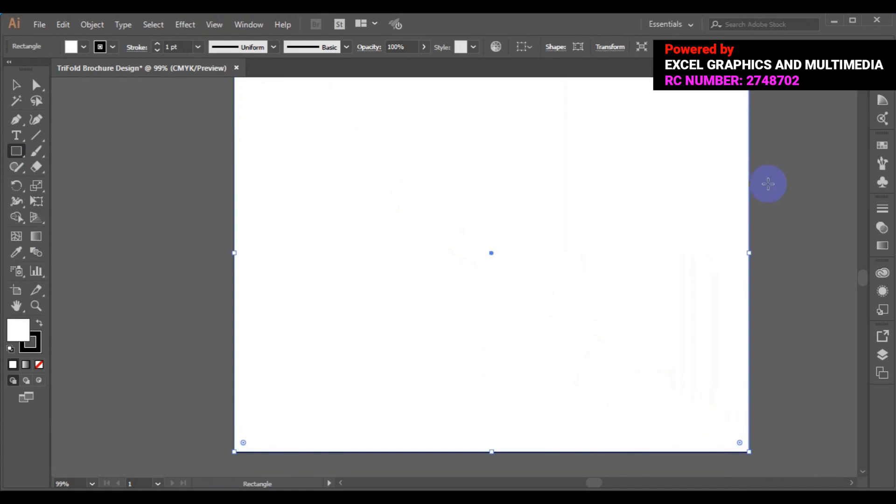
# - Split the artboard-sized rectangle into a grid of 1 row and 3 columns with a 0 in column gutter
pyautogui.click(864, 88)
pyautogui.click(863, 87)
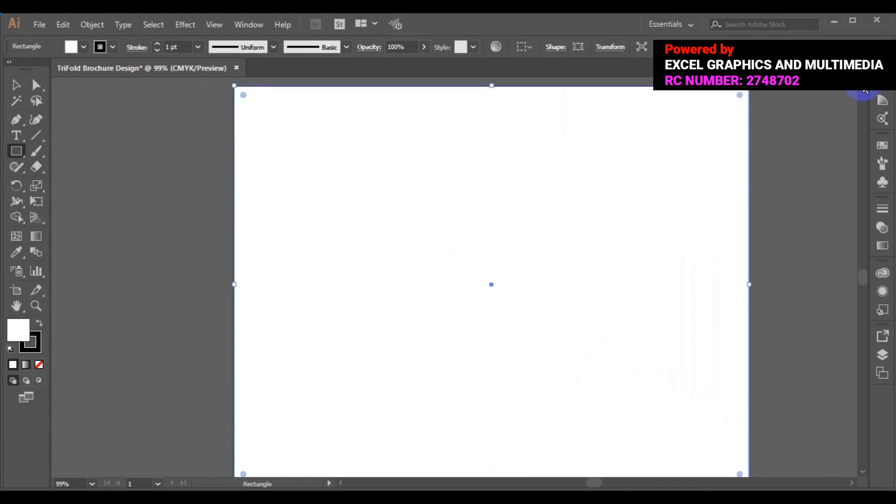
pyautogui.press('ctrl')
pyautogui.hotkey('ctrl', '-')
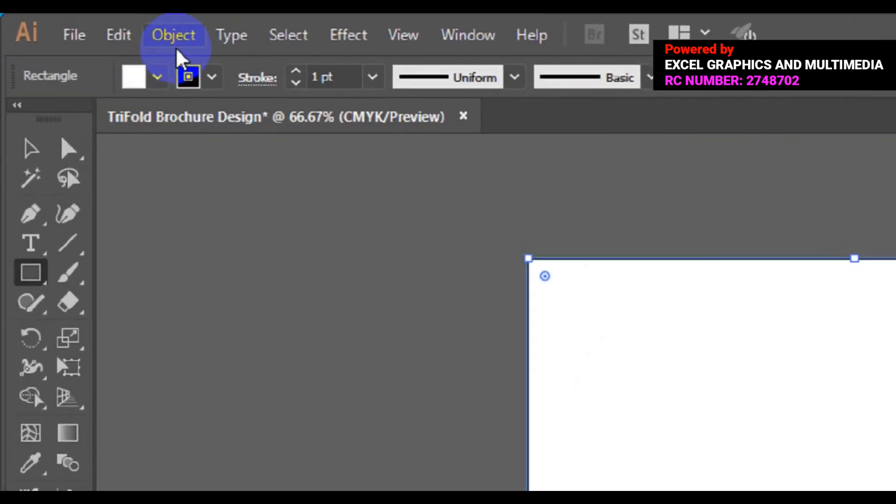
pyautogui.click(189, 43)
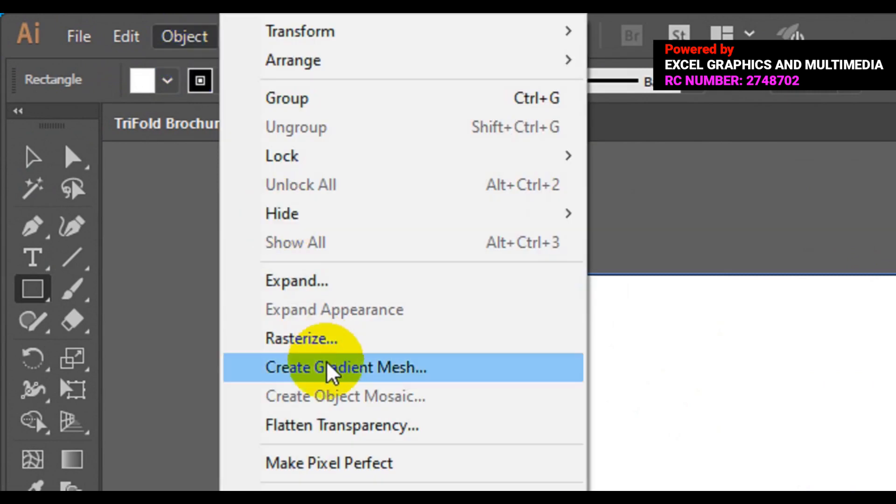
pyautogui.moveTo(341, 413)
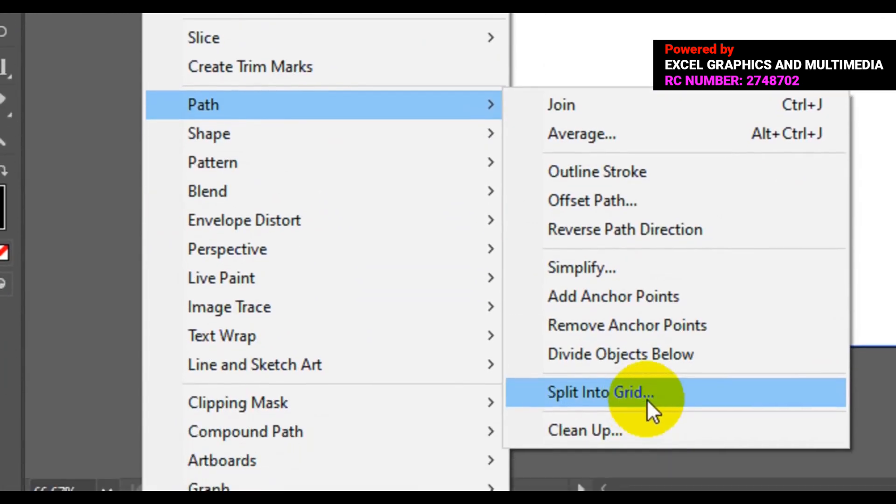
pyautogui.click(644, 418)
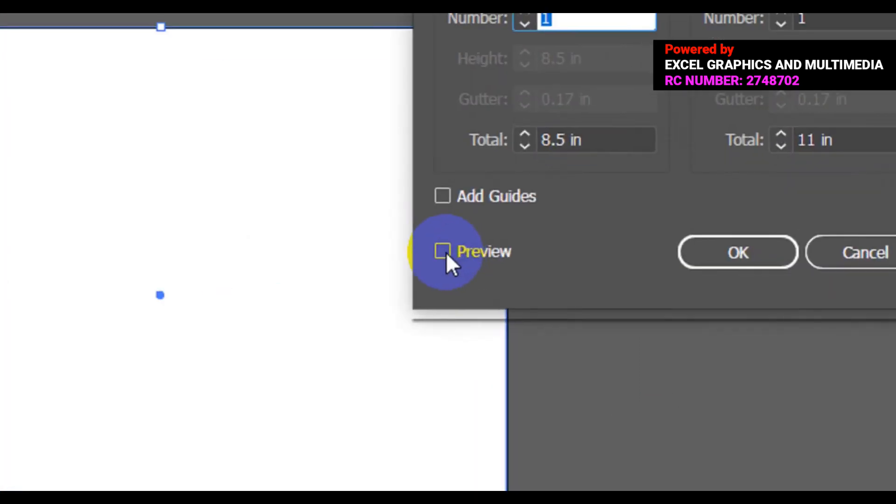
pyautogui.click(446, 254)
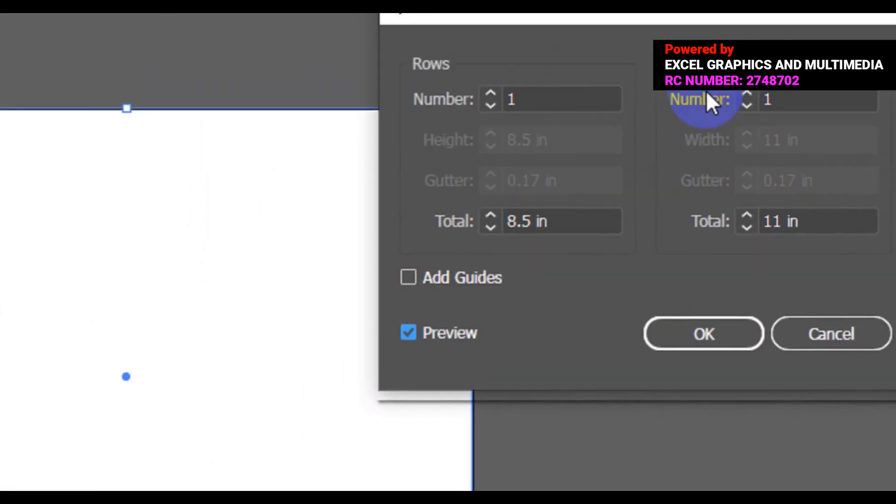
pyautogui.click(747, 92)
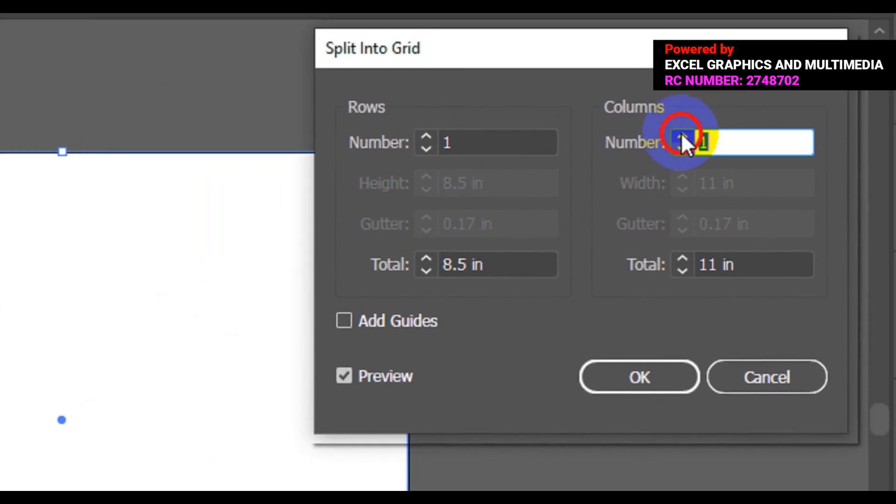
pyautogui.write('2')
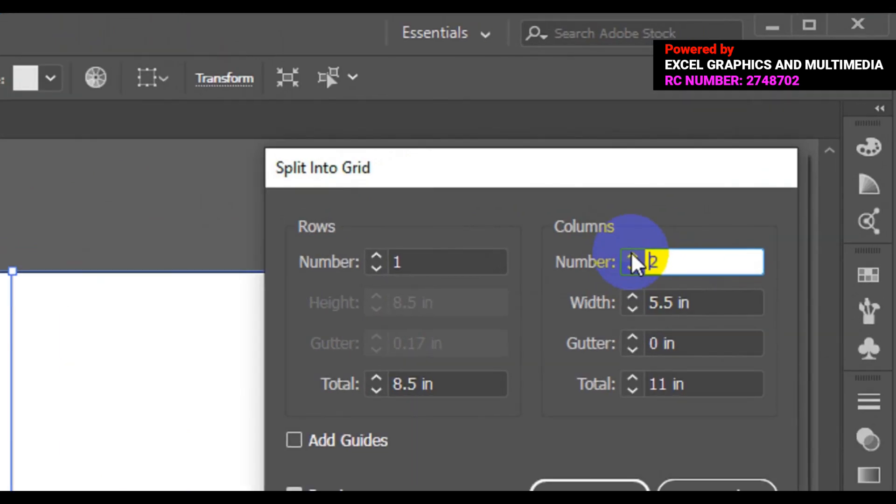
pyautogui.click(631, 255)
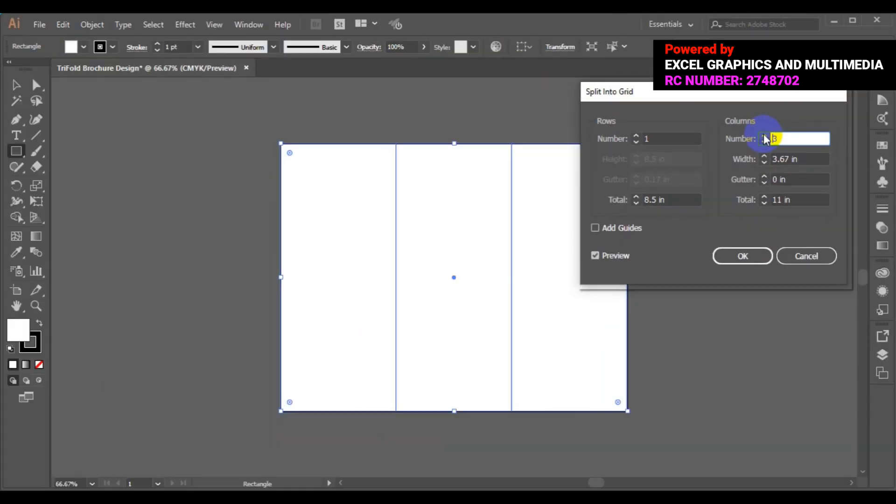
pyautogui.click(746, 256)
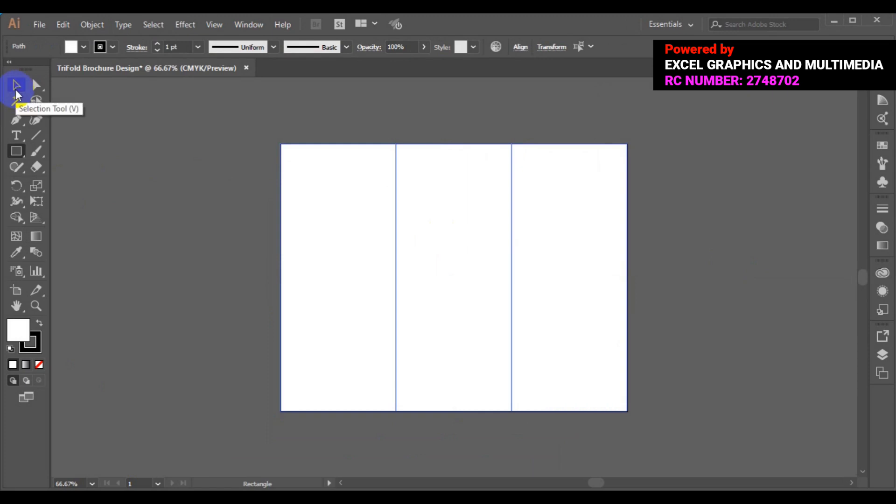
# - Select only the middle panel and fill it with the dark blue swatch
pyautogui.click(16, 86)
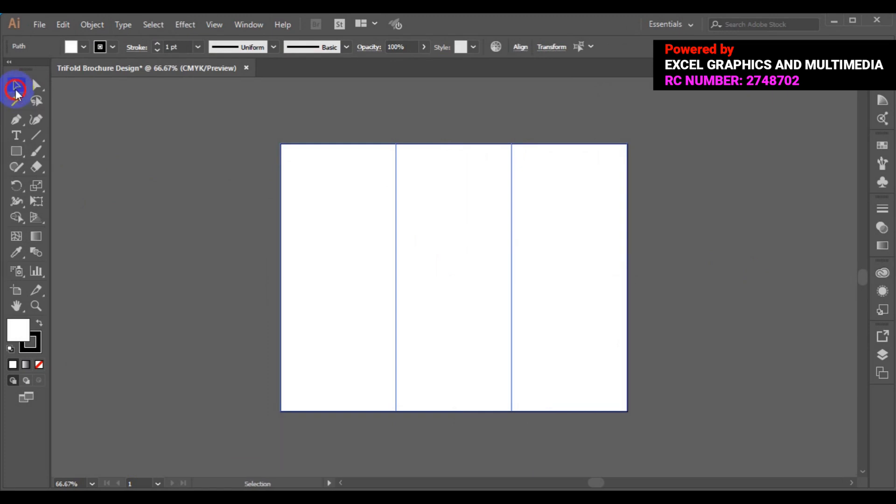
pyautogui.click(187, 204)
pyautogui.click(395, 292)
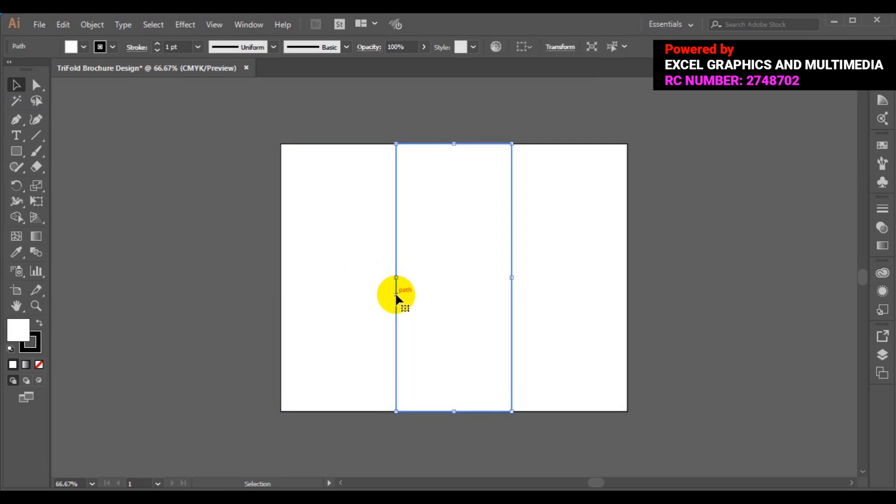
pyautogui.click(83, 47)
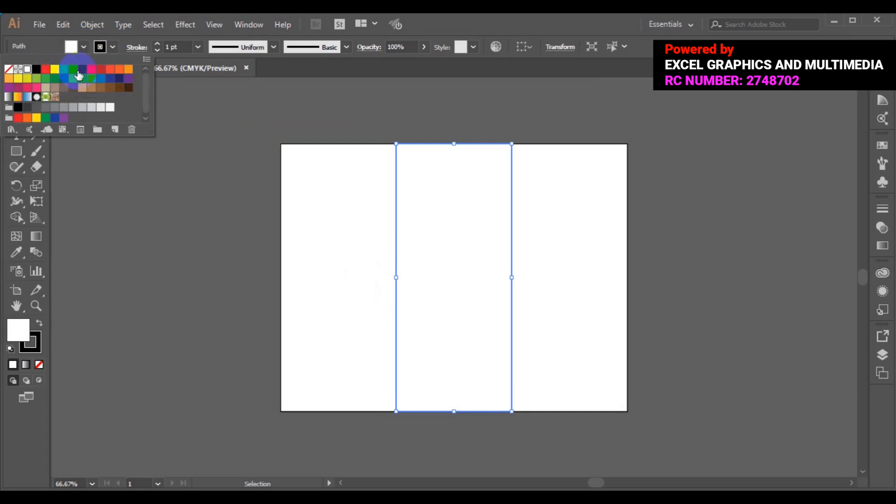
pyautogui.click(83, 72)
pyautogui.click(190, 248)
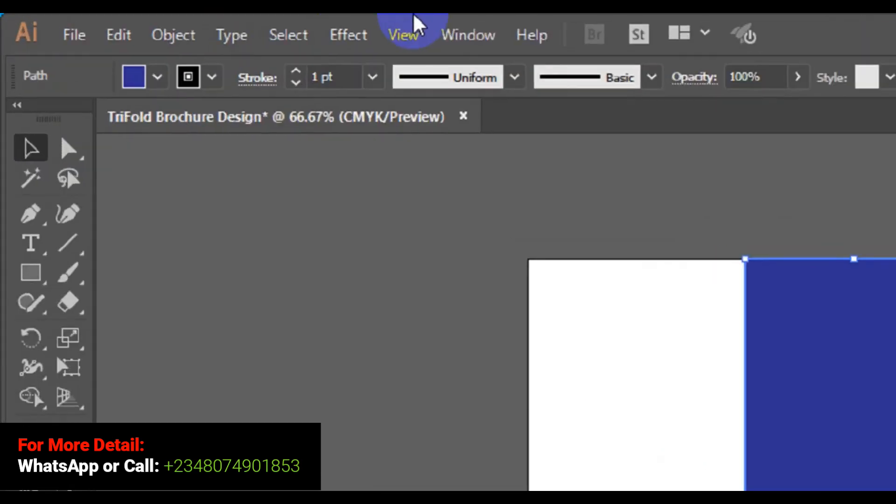
# - Show the rulers and place vertical guides along the left and right edges of the blue middle panel
pyautogui.click(439, 33)
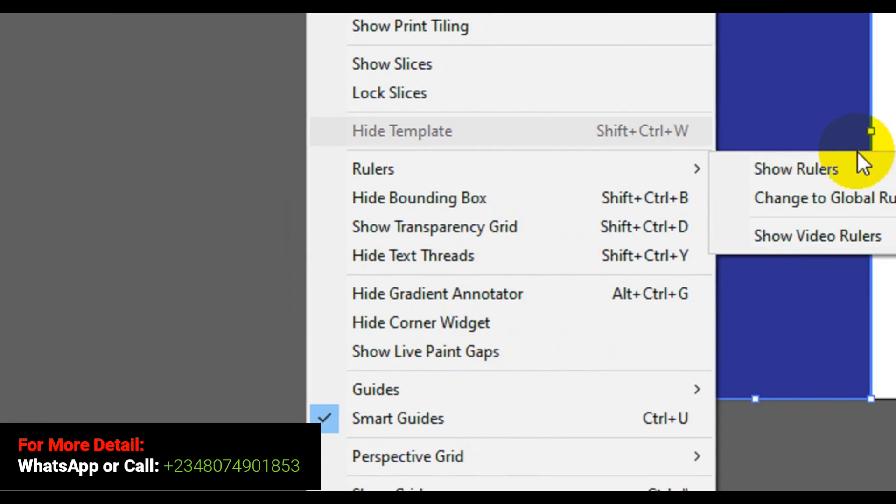
pyautogui.moveTo(558, 161)
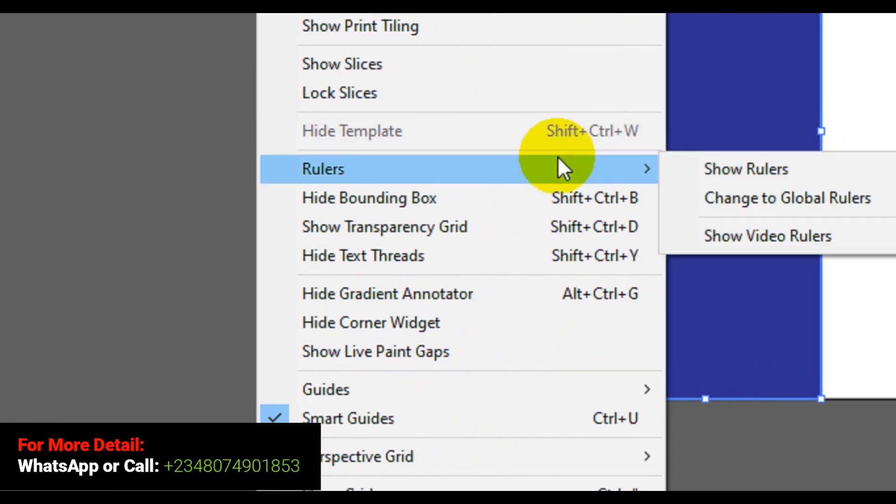
pyautogui.click(702, 173)
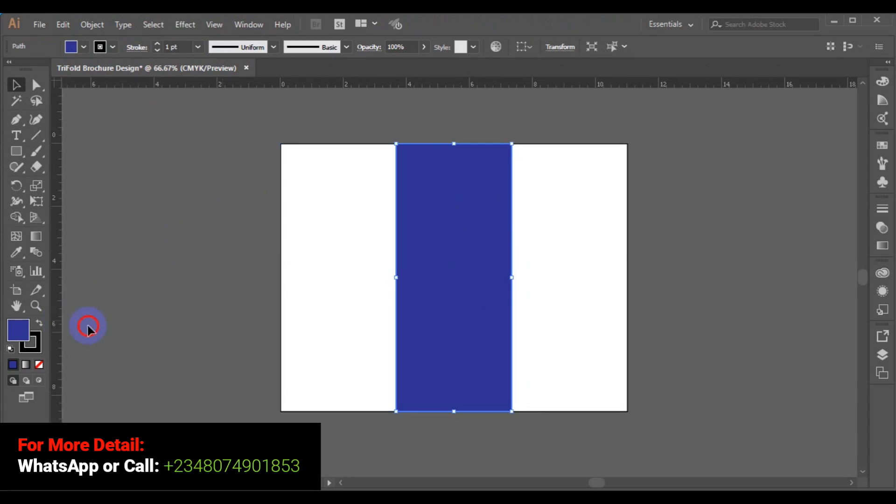
pyautogui.moveTo(304, 322); pyautogui.dragTo(398, 311)
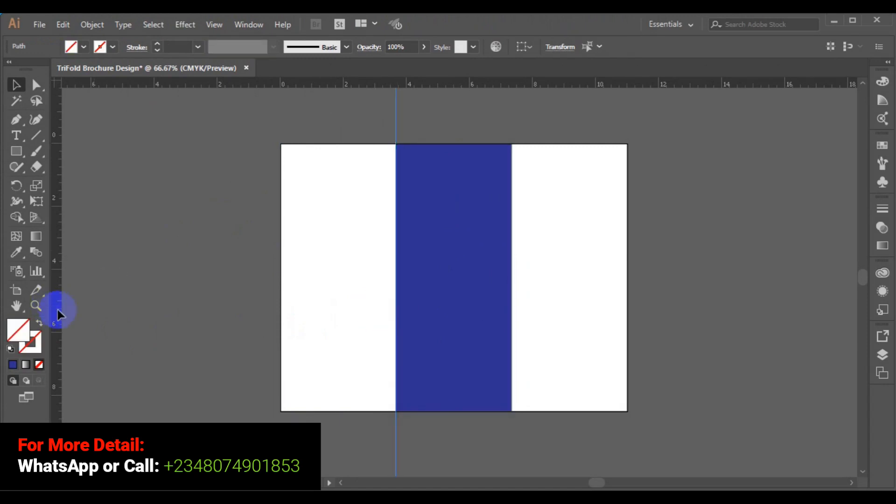
pyautogui.moveTo(76, 308); pyautogui.dragTo(511, 268)
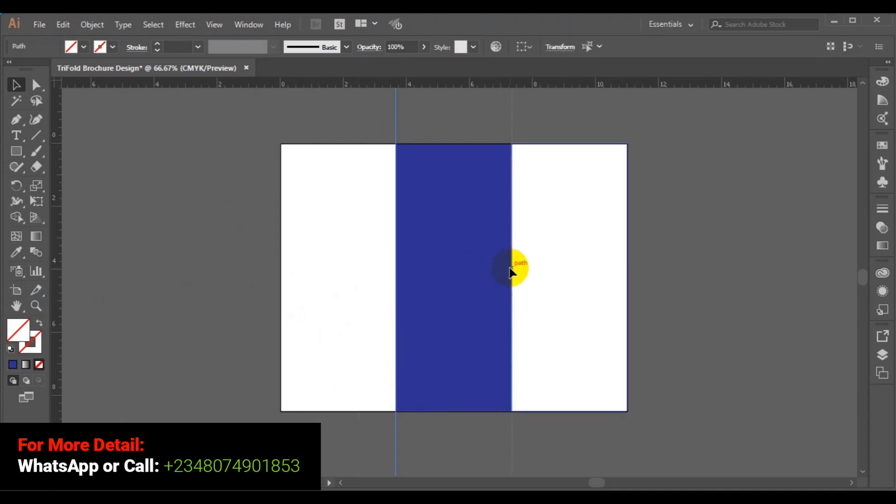
# - Delete the middle, right and left panel rectangles, keeping only the two fold guides on the artboard
pyautogui.click(467, 309)
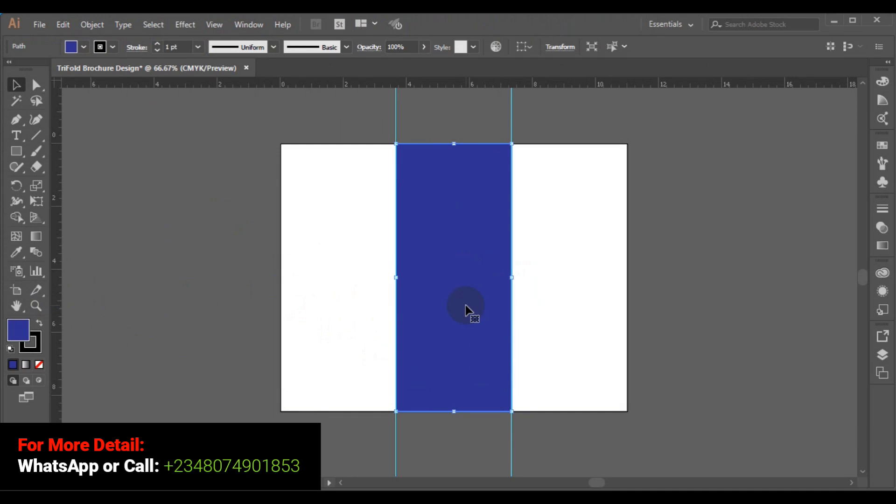
pyautogui.press('Delete')
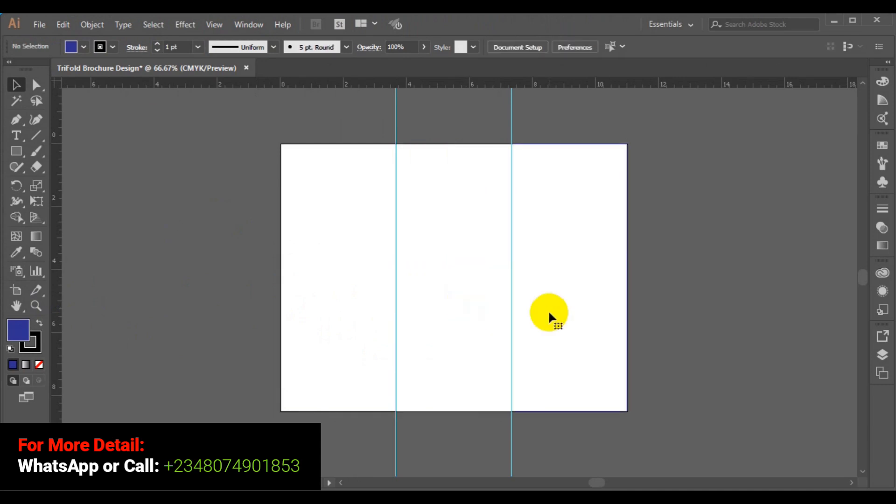
pyautogui.click(548, 314)
pyautogui.press('Delete')
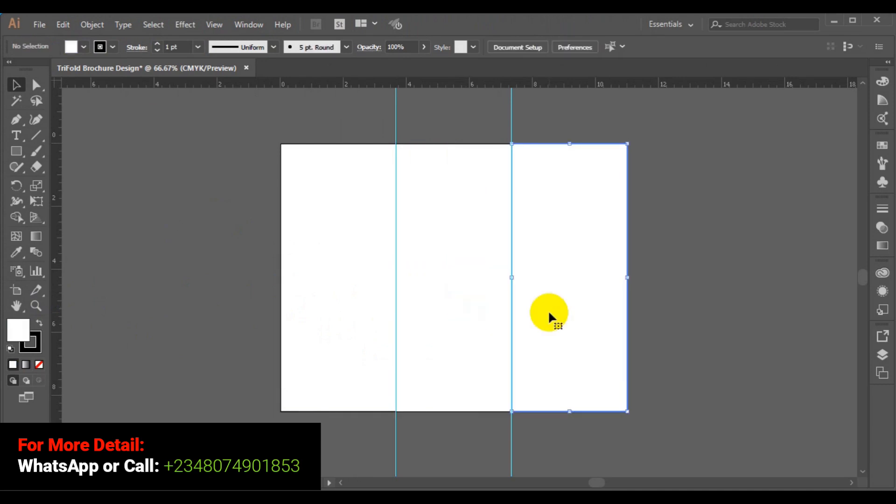
pyautogui.click(356, 327)
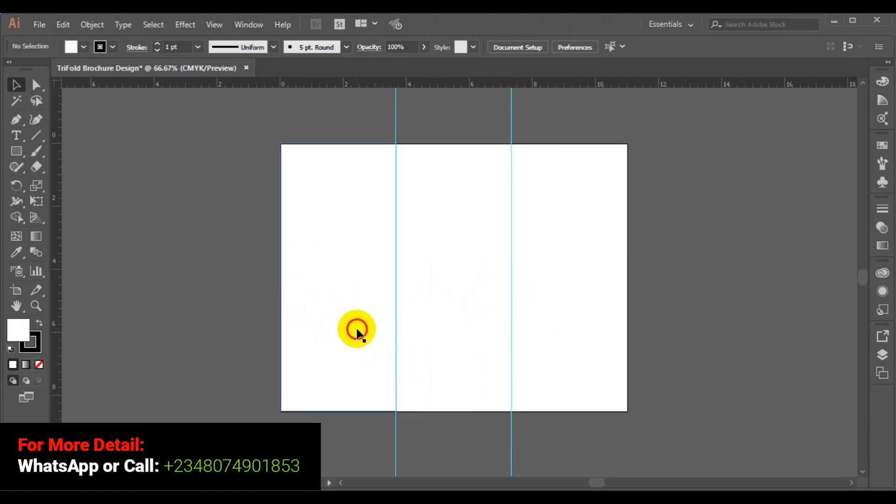
pyautogui.press('Delete')
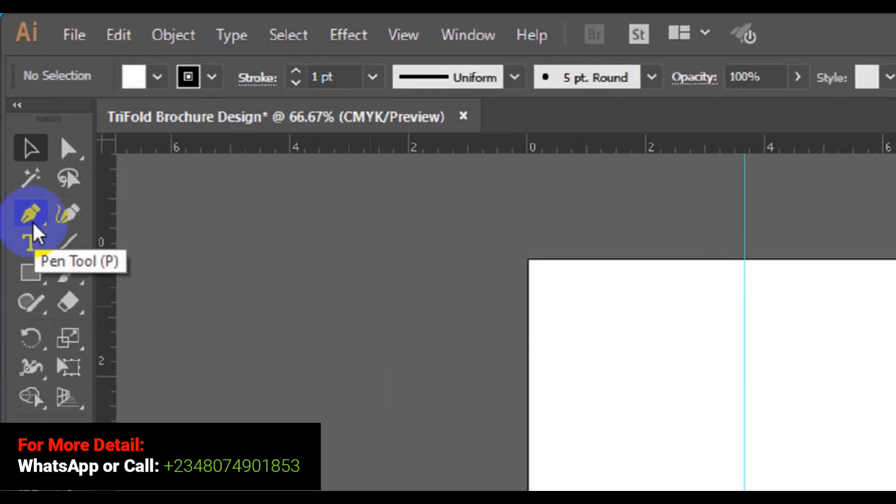
pyautogui.click(33, 222)
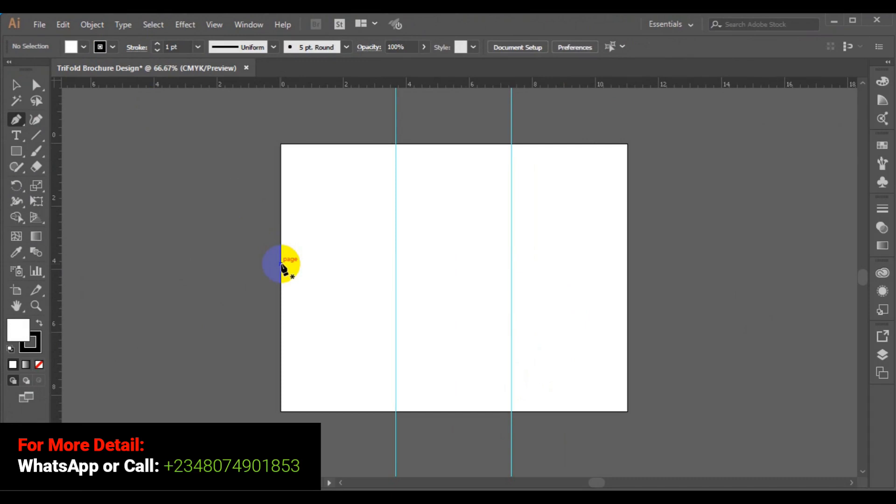
pyautogui.click(281, 264)
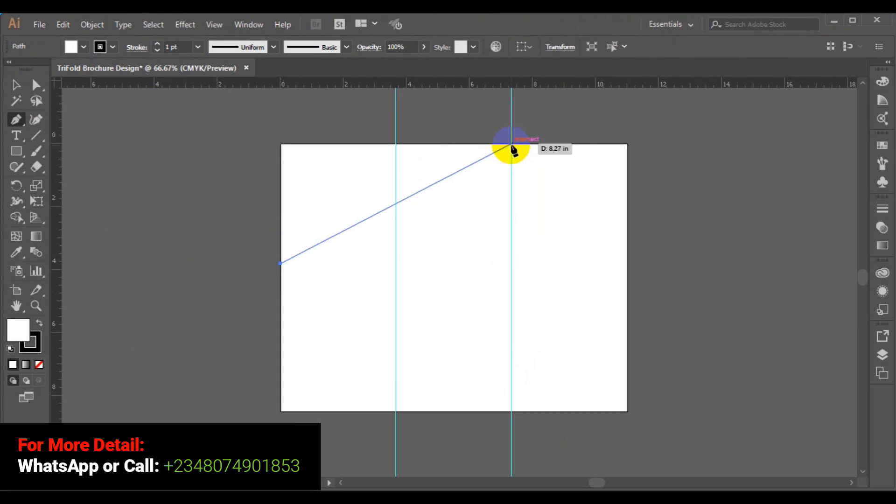
pyautogui.click(511, 144)
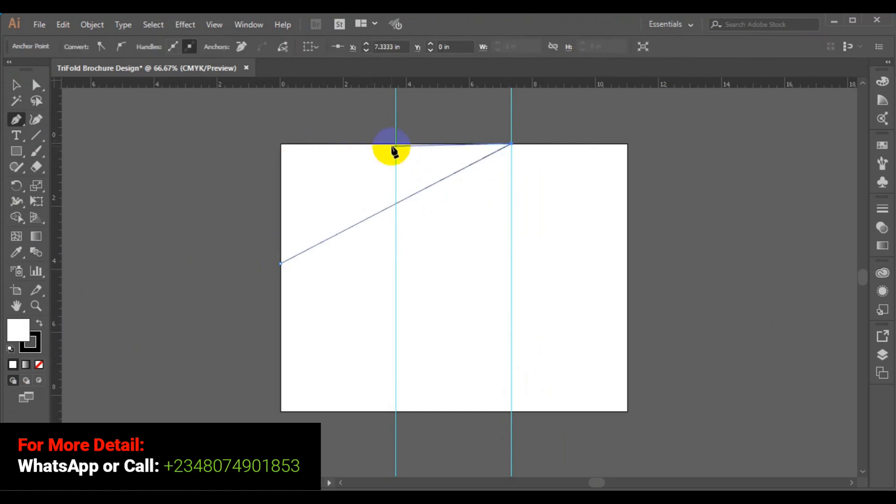
pyautogui.keyDown('ctrl'); pyautogui.click(653, 207); pyautogui.keyUp('ctrl')
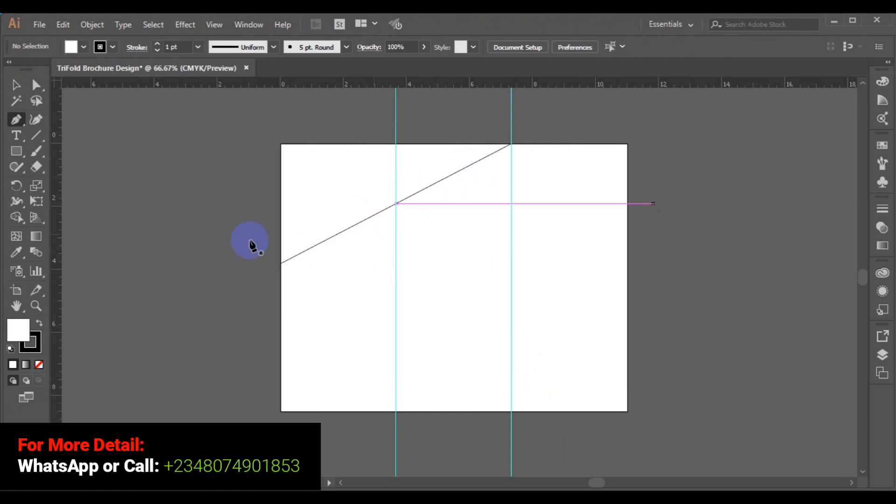
pyautogui.click(17, 85)
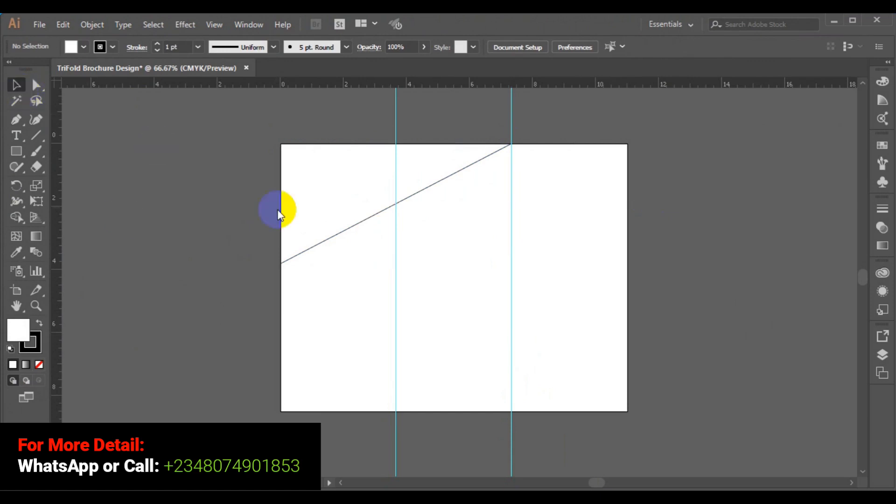
pyautogui.click(307, 249)
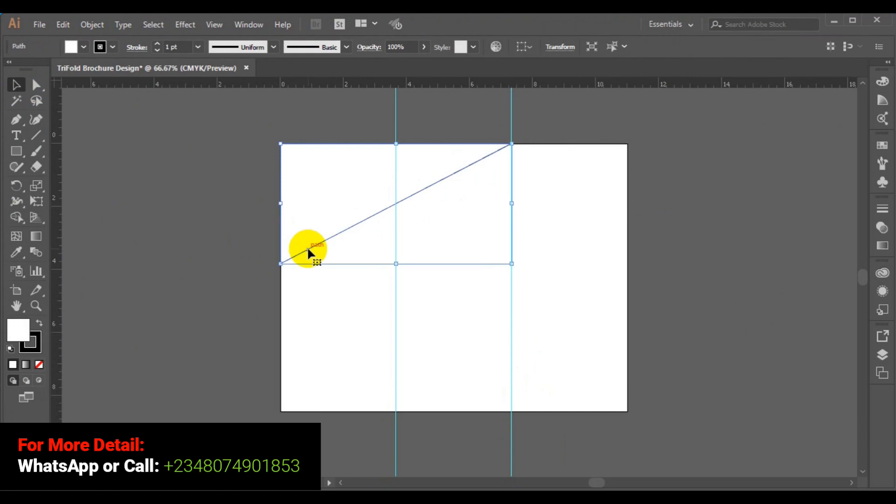
pyautogui.press('Delete')
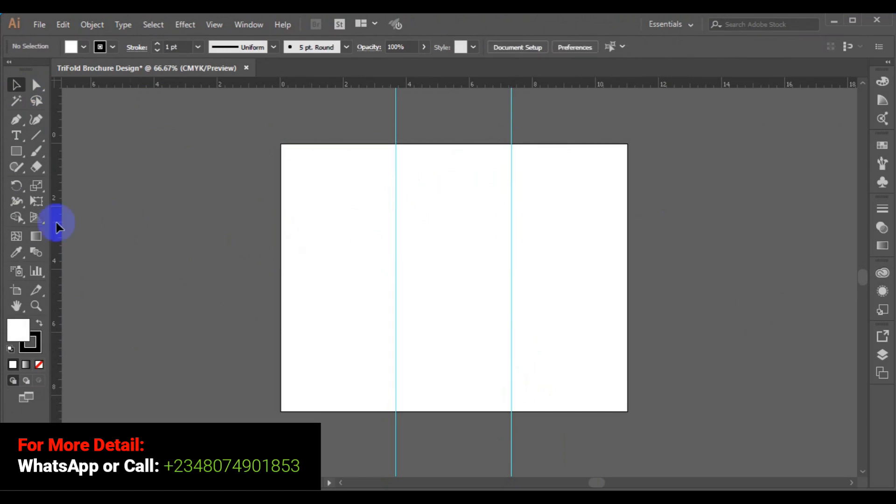
# - Draw a closed triangle with the Pen tool from the artboard's left edge, about 4.7 in down, to the second guide's top and the top-left corner
pyautogui.click(16, 119)
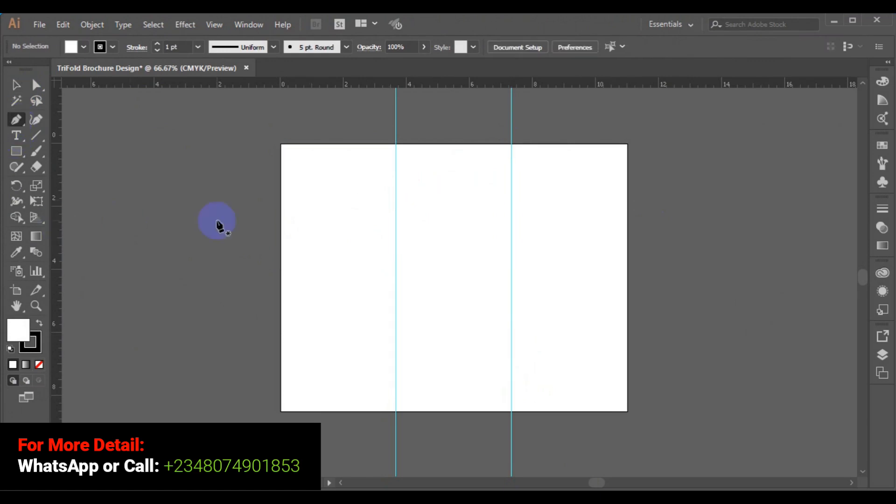
pyautogui.click(281, 292)
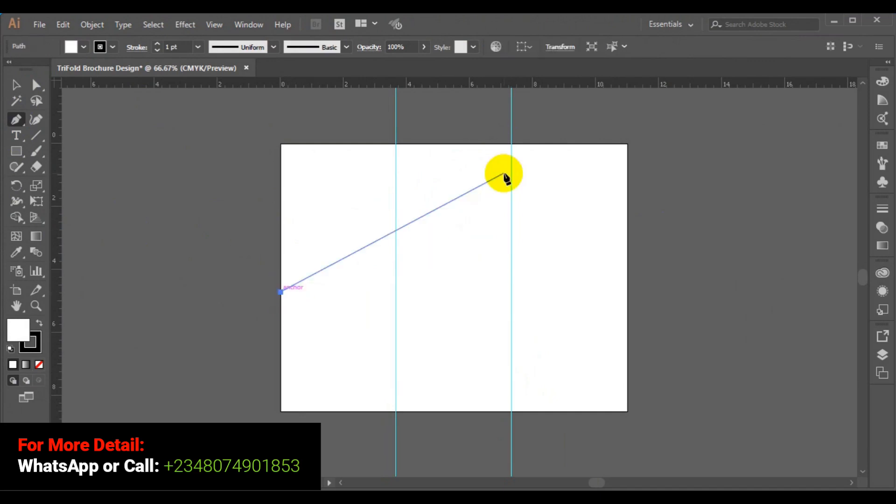
pyautogui.click(511, 144)
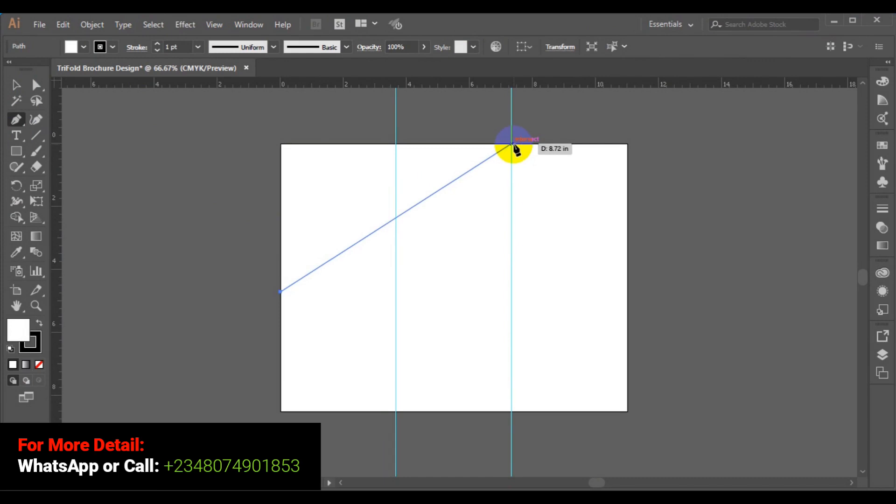
pyautogui.moveTo(512, 144); pyautogui.dragTo(415, 148)
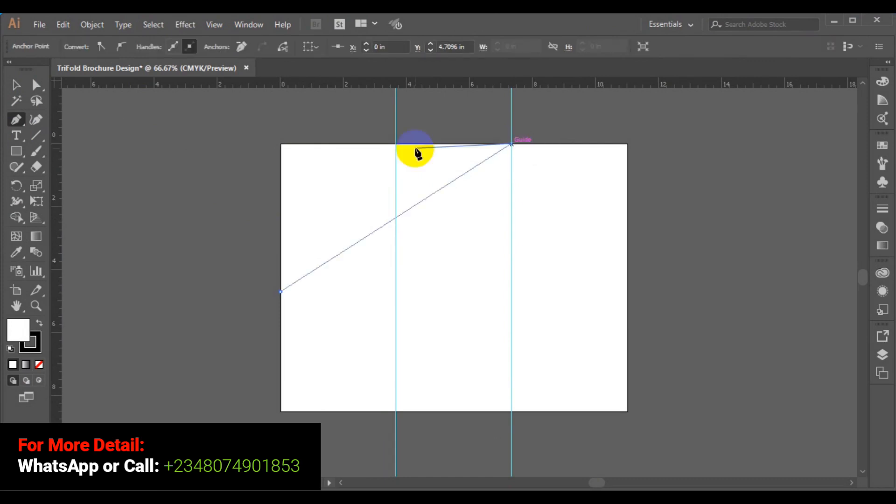
pyautogui.click(281, 144)
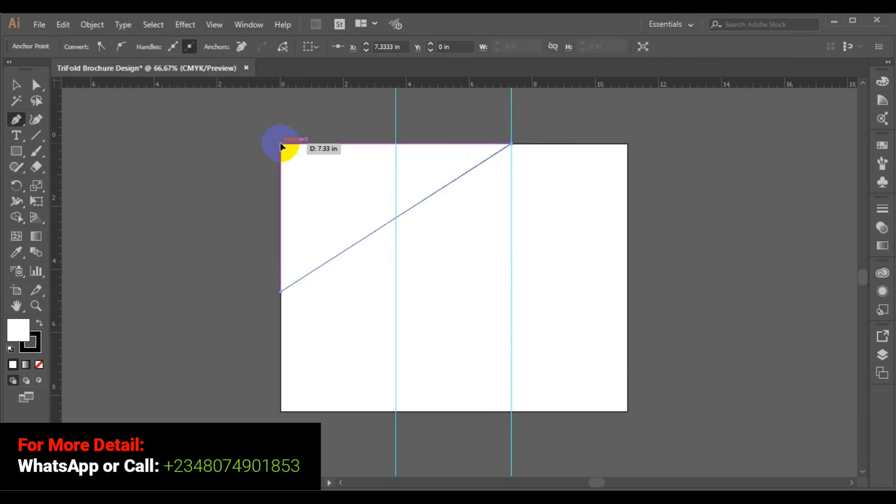
pyautogui.click(280, 294)
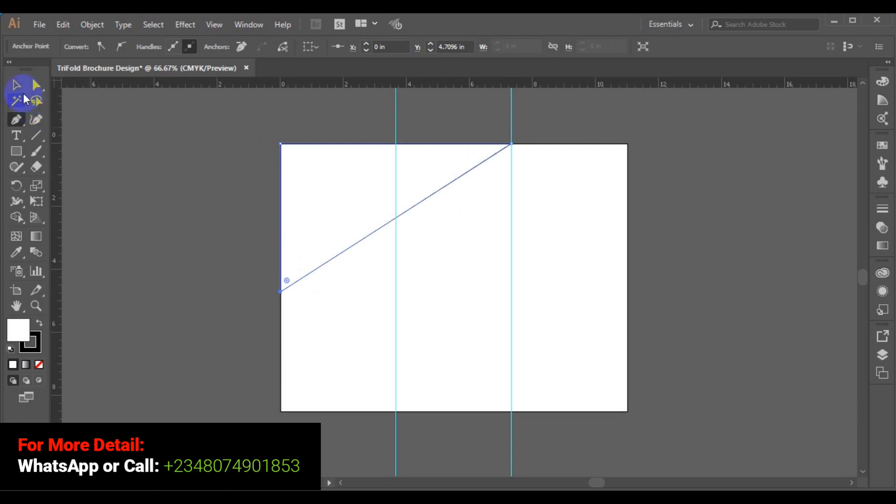
pyautogui.click(18, 87)
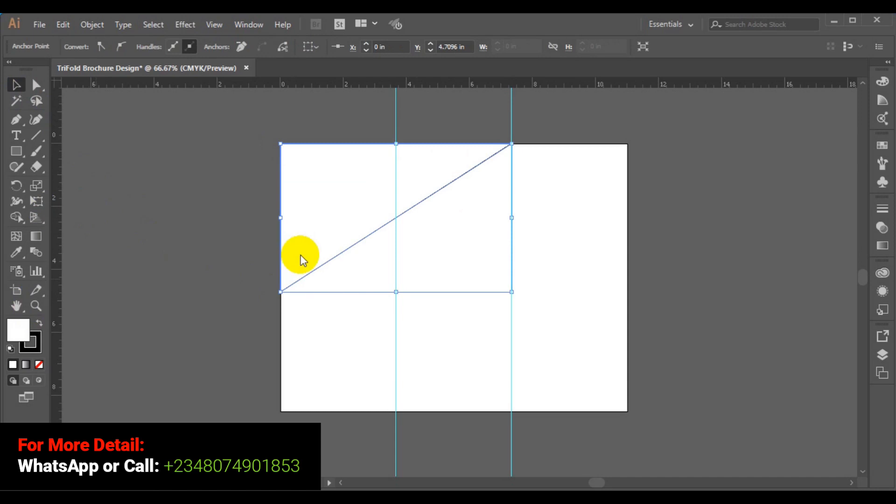
pyautogui.click(206, 281)
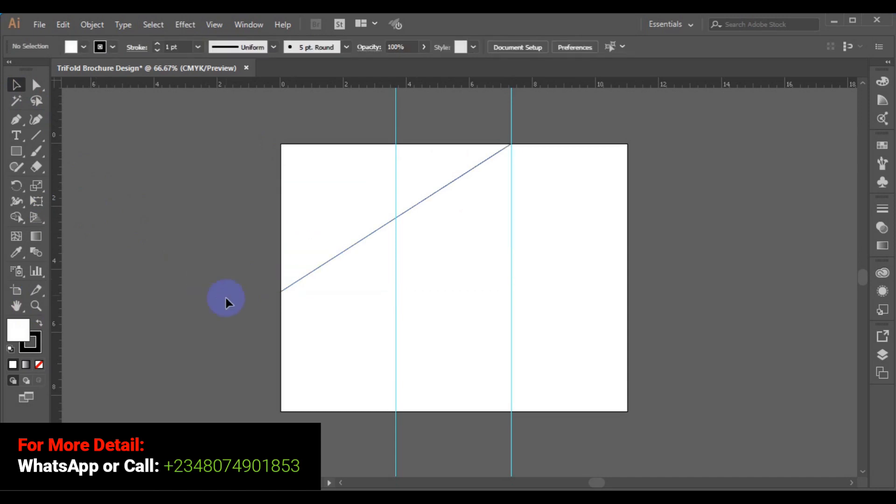
# - Fill the large triangle with the red swatch C=0 M=100 Y=100 K=0 and remove its stroke
pyautogui.click(322, 254)
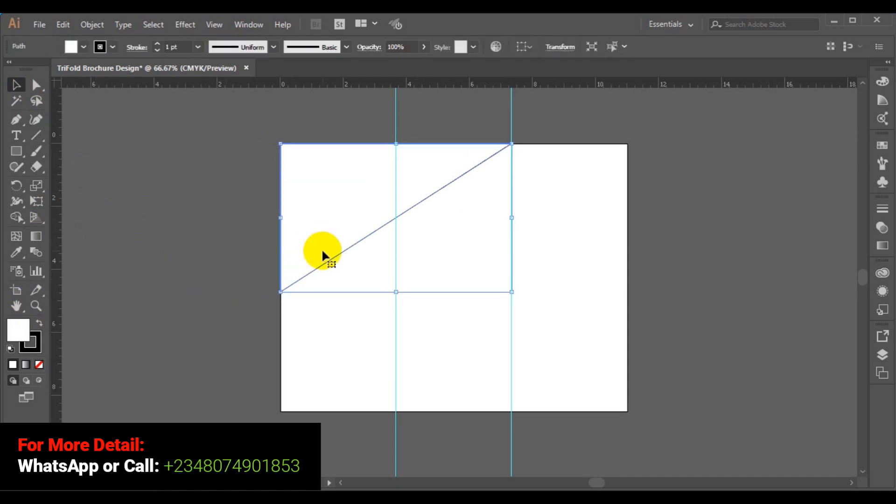
pyautogui.click(84, 48)
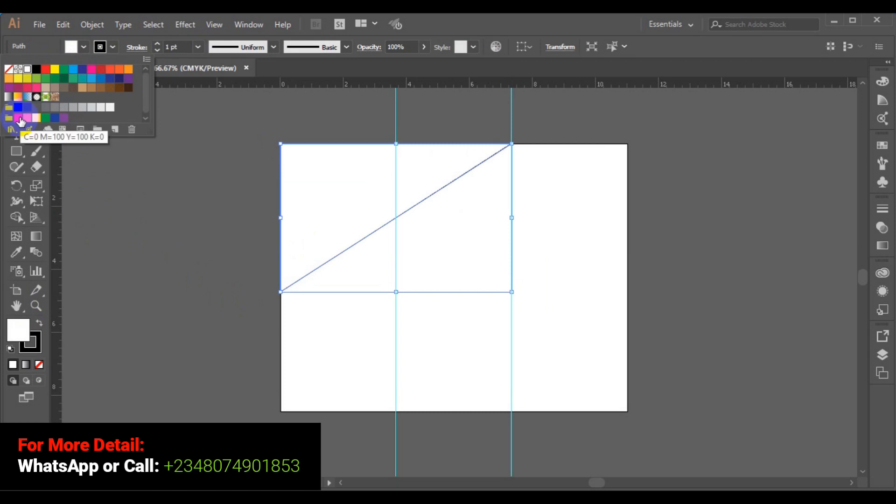
pyautogui.click(20, 121)
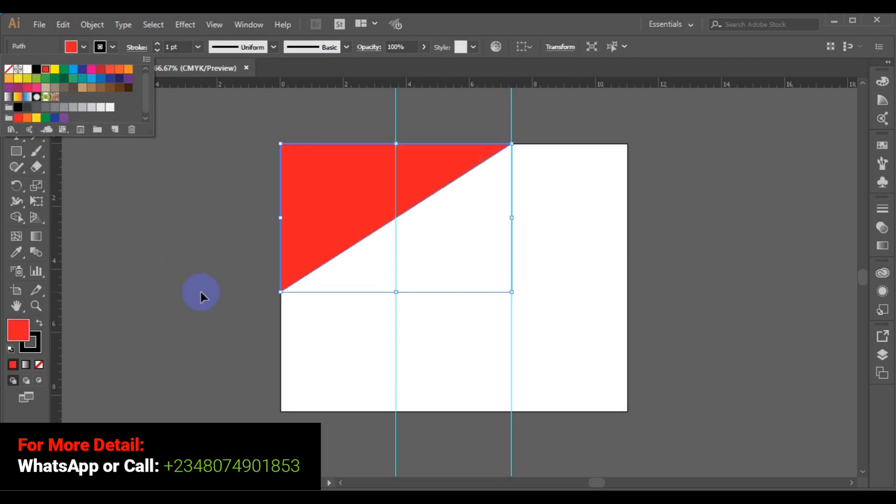
pyautogui.click(114, 45)
pyautogui.click(114, 46)
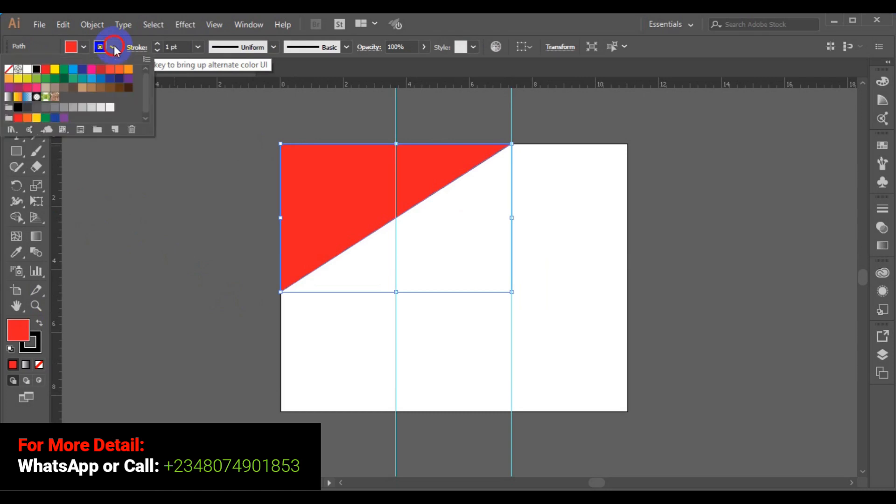
pyautogui.click(9, 70)
pyautogui.click(159, 263)
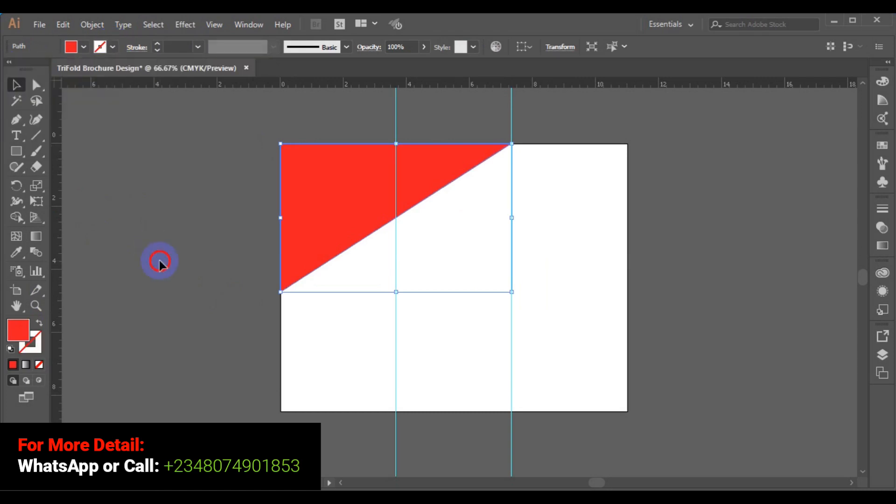
pyautogui.click(159, 260)
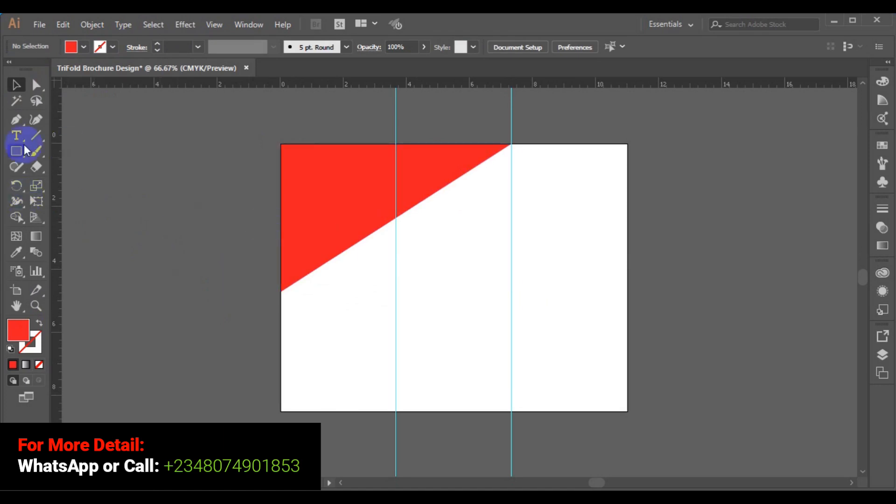
# - Draw a closed triangle atop the right panel, its diagonal running about 4.4 in from the artboard's top-right corner down to the second guide
pyautogui.click(15, 124)
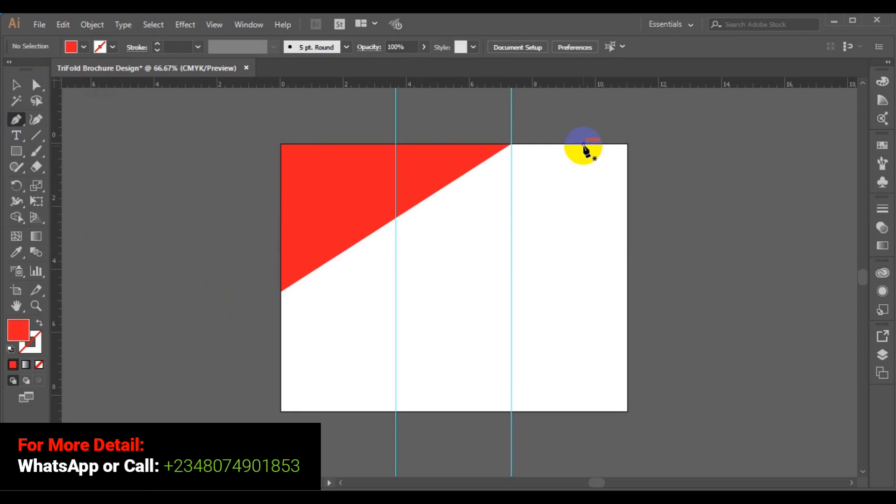
pyautogui.click(627, 144)
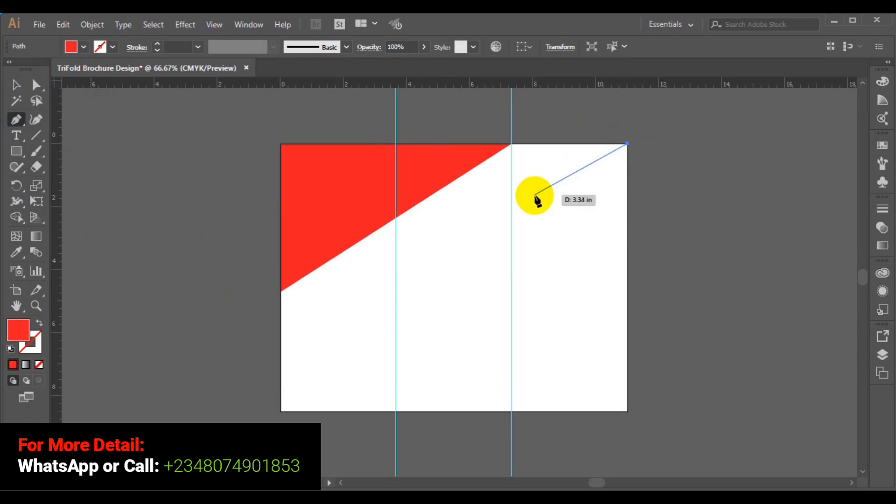
pyautogui.click(512, 219)
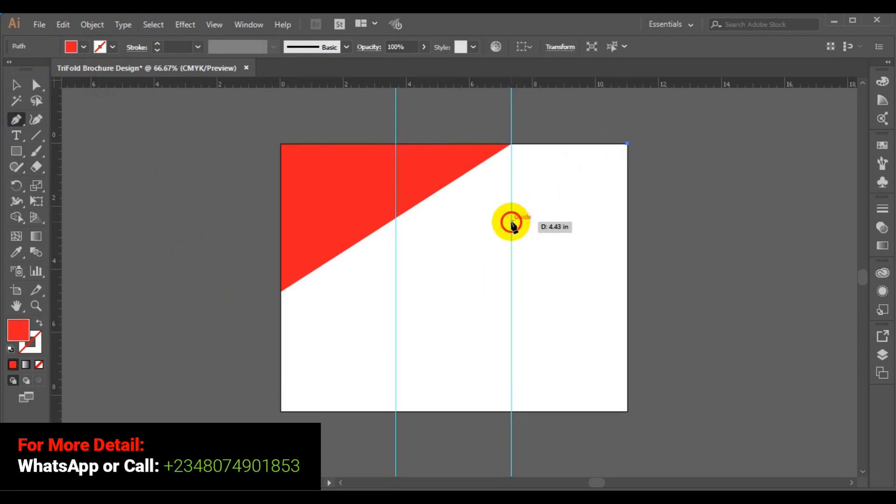
pyautogui.click(511, 144)
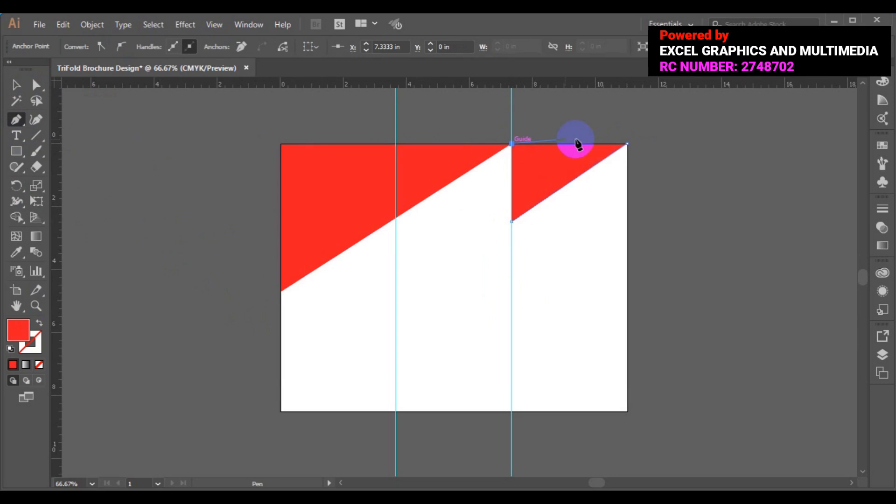
pyautogui.click(627, 144)
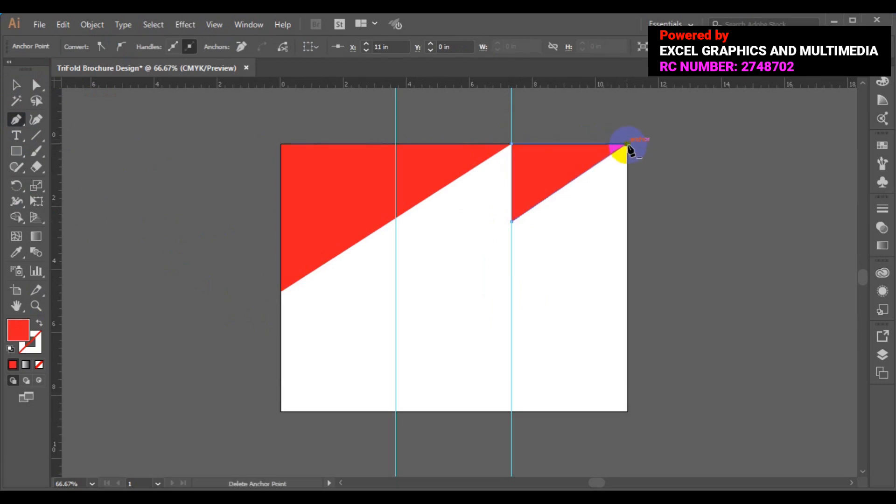
pyautogui.press('ctrl')
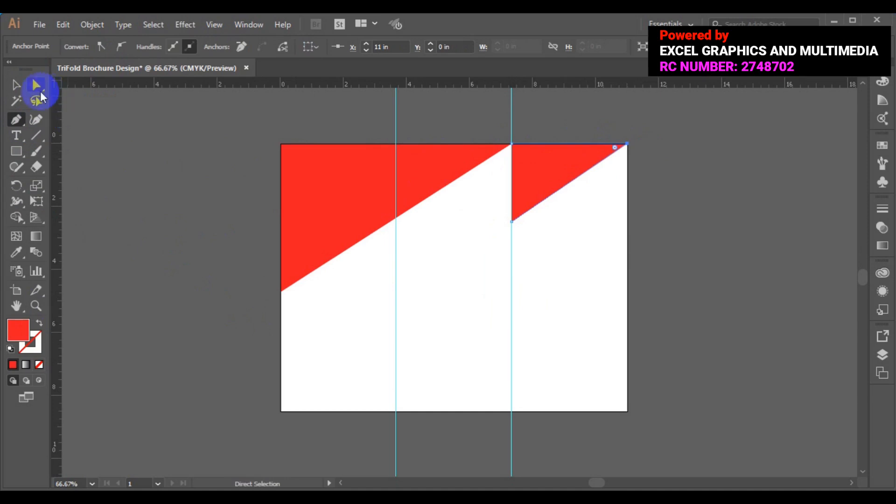
pyautogui.click(14, 90)
pyautogui.click(721, 220)
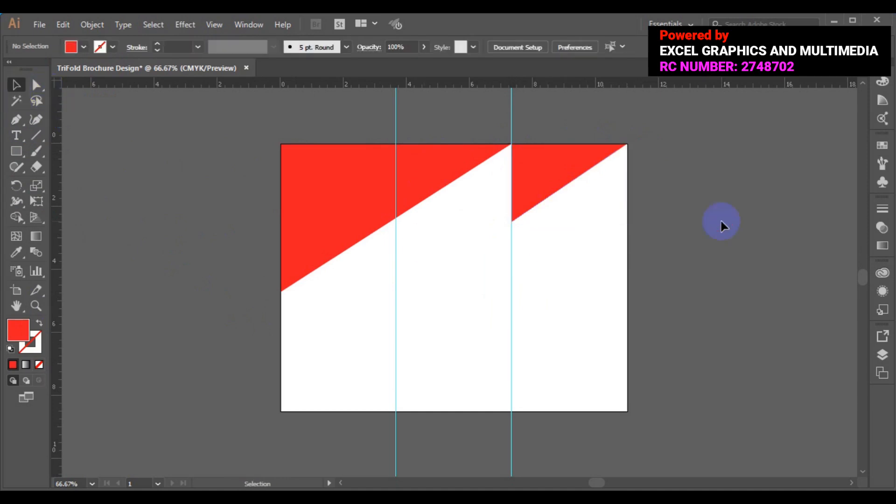
# - Give the right panel's triangle a black stroke and remove its fill
pyautogui.hotkey('ctrl', '+')
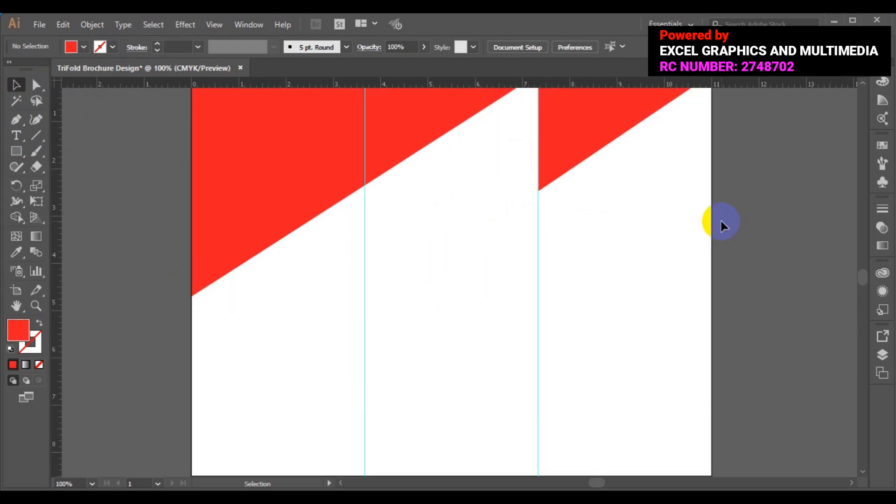
pyautogui.click(862, 84)
pyautogui.click(862, 84)
pyautogui.click(862, 84)
pyautogui.click(862, 84)
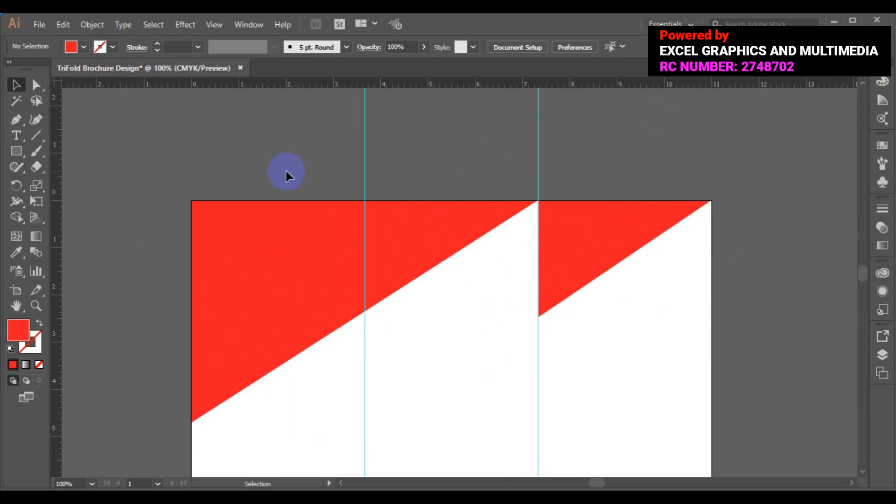
pyautogui.click(559, 291)
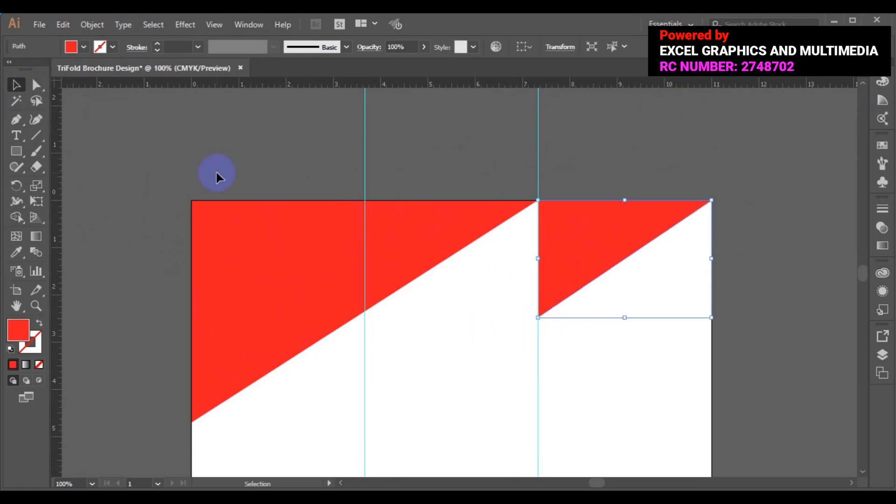
pyautogui.click(113, 48)
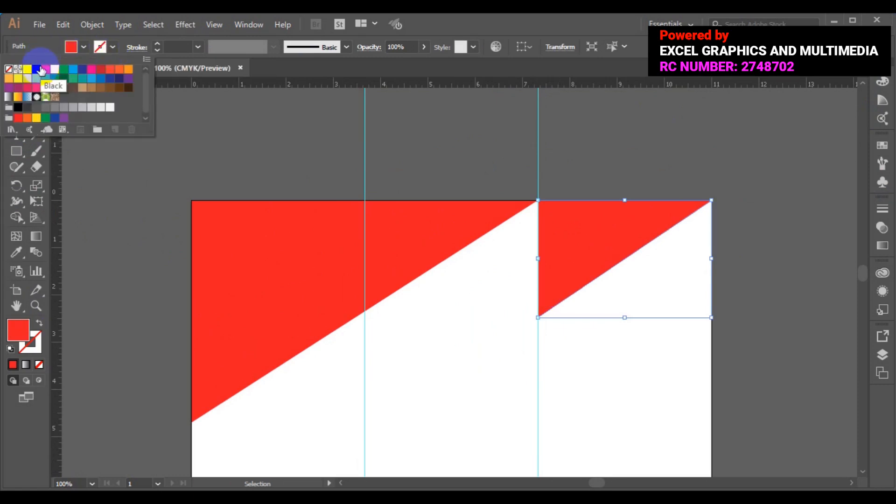
pyautogui.click(41, 69)
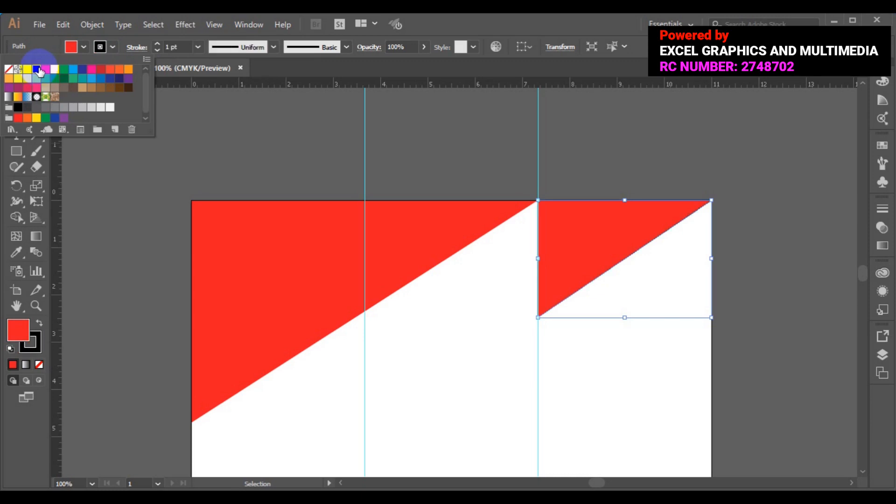
pyautogui.click(83, 47)
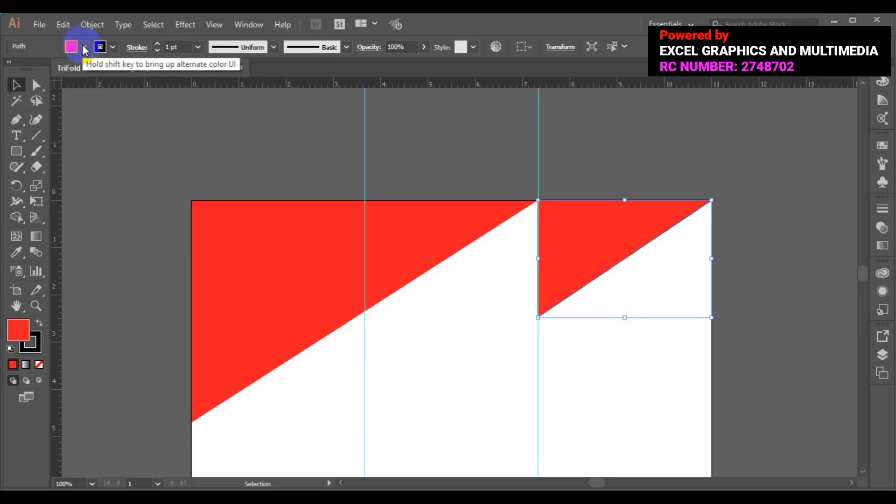
pyautogui.click(84, 48)
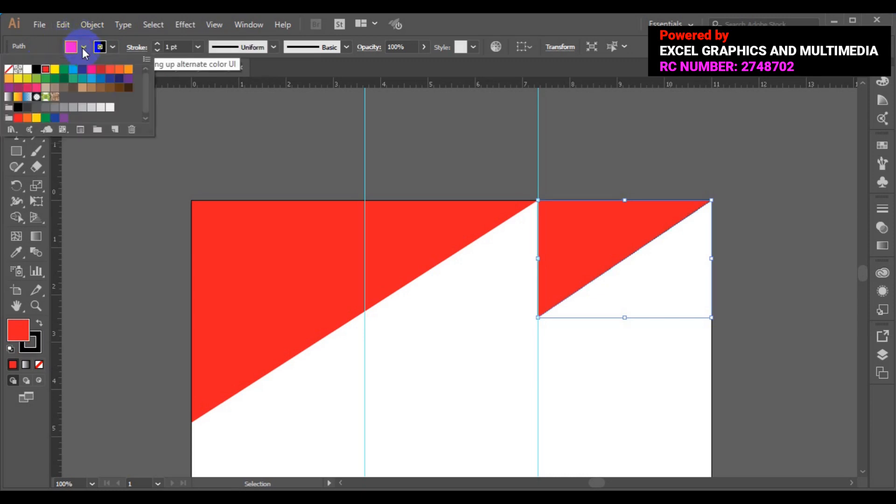
pyautogui.click(9, 69)
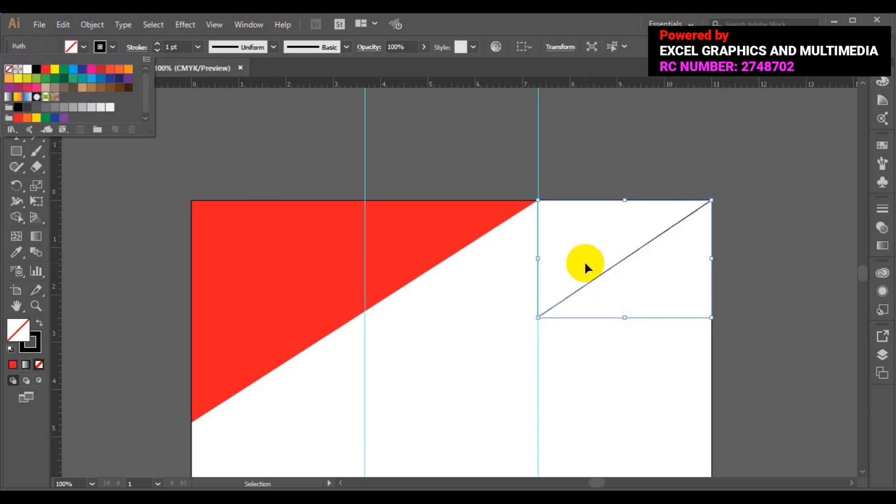
pyautogui.click(85, 202)
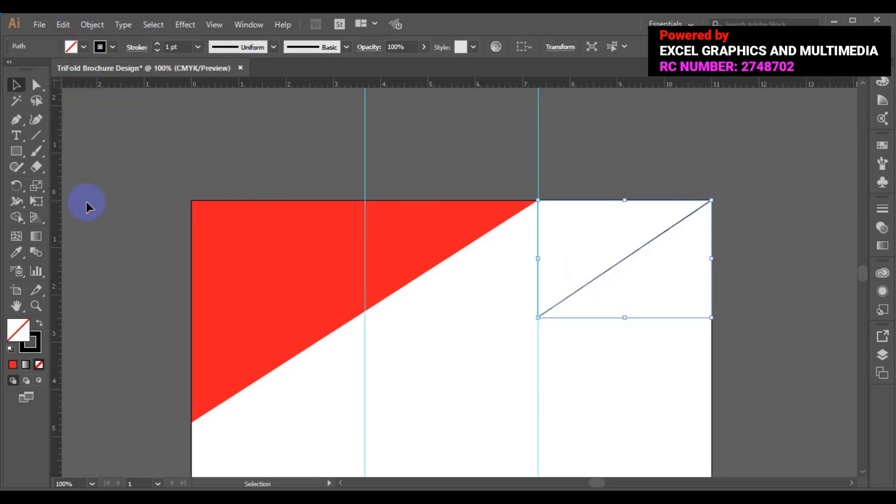
pyautogui.click(86, 203)
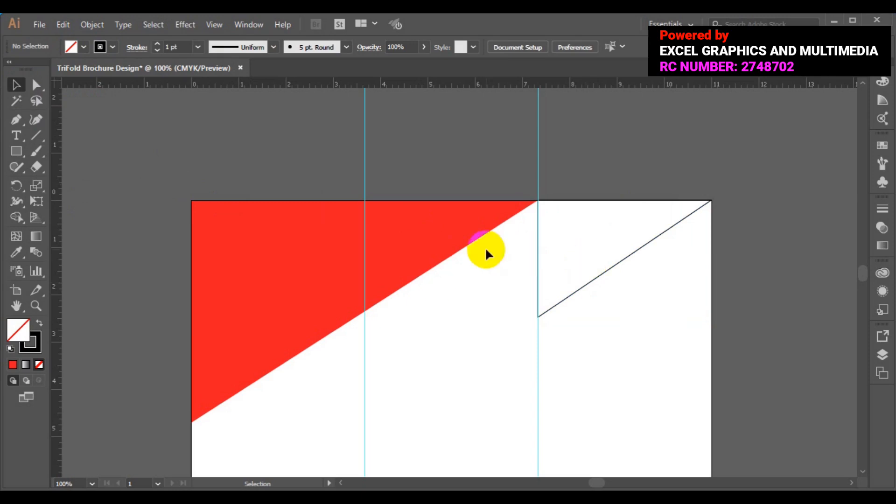
# - Draw an open line about 2.4 in long from the second guide's top intersection diagonally down across the right triangle's slanted edge
pyautogui.click(18, 123)
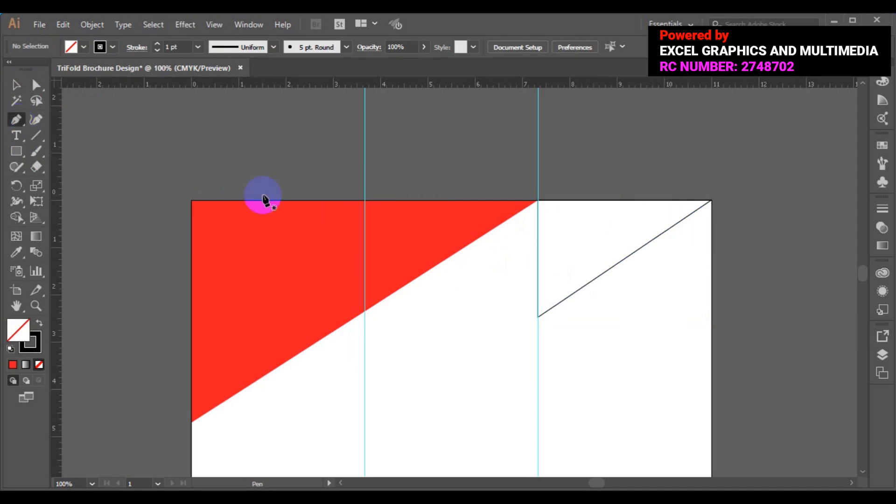
pyautogui.click(538, 201)
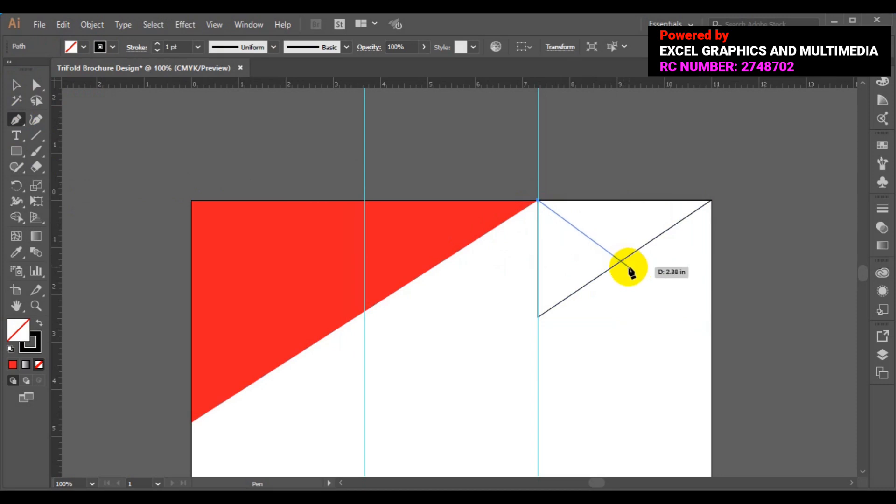
pyautogui.click(628, 267)
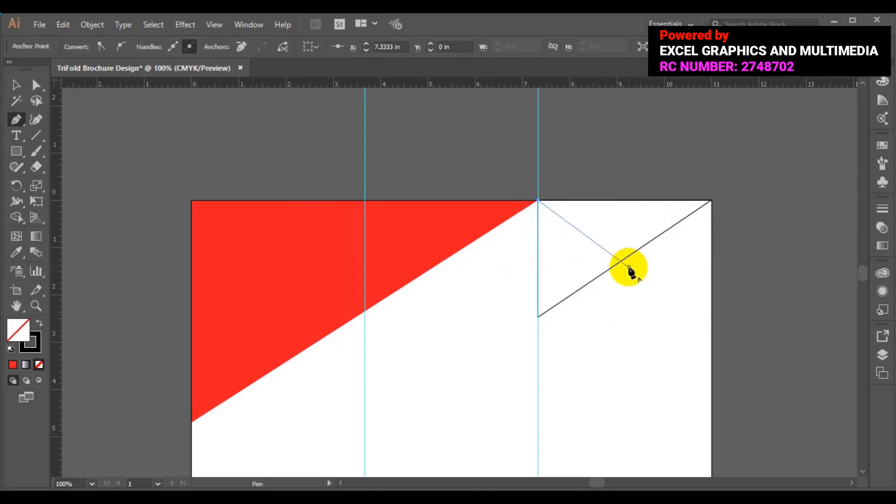
pyautogui.keyDown('ctrl'); pyautogui.click(654, 312); pyautogui.keyUp('ctrl')
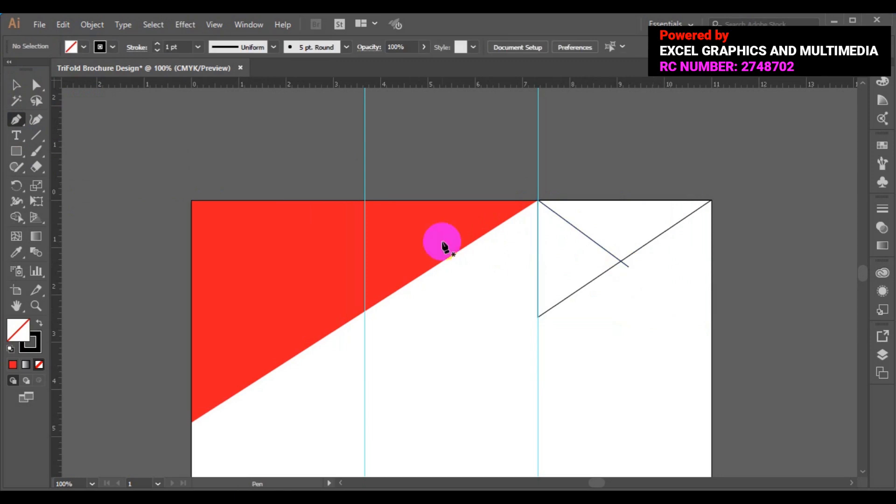
# - Split the right panel's triangle along the crossing line with the Shape Builder, filling both resulting parts black
pyautogui.click(21, 86)
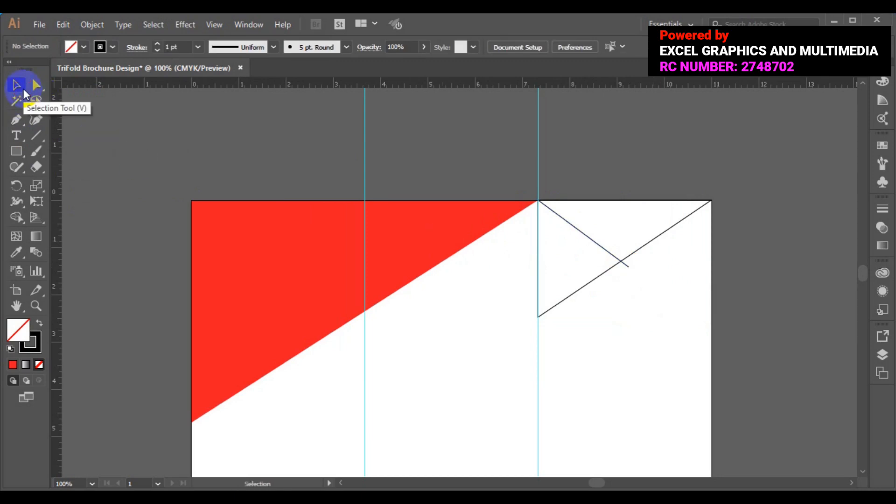
pyautogui.click(609, 252)
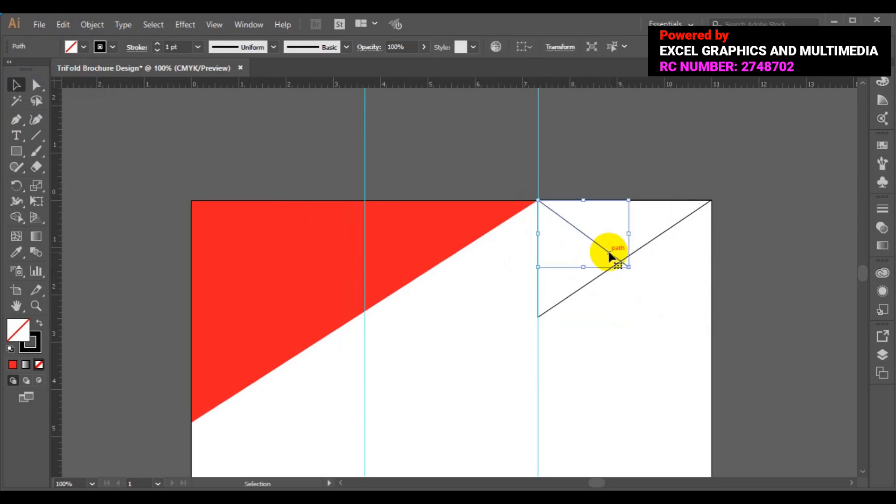
pyautogui.keyDown('shift'); pyautogui.click(581, 290); pyautogui.keyUp('shift')
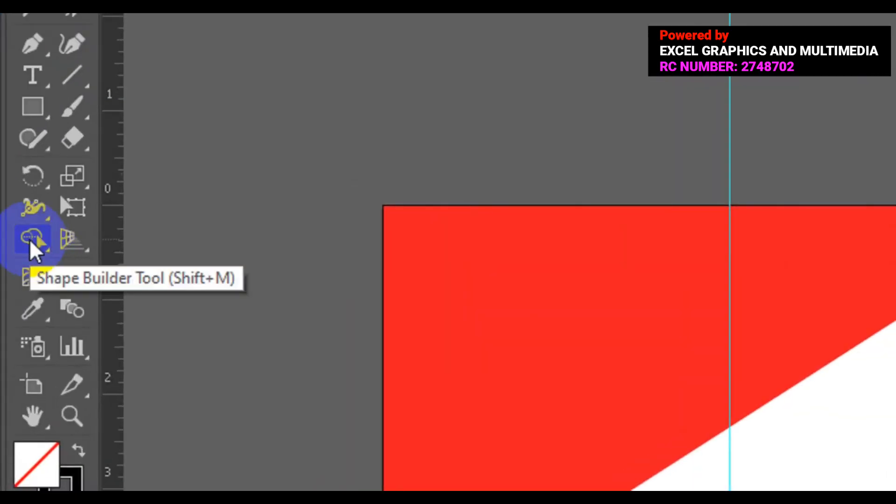
pyautogui.click(31, 241)
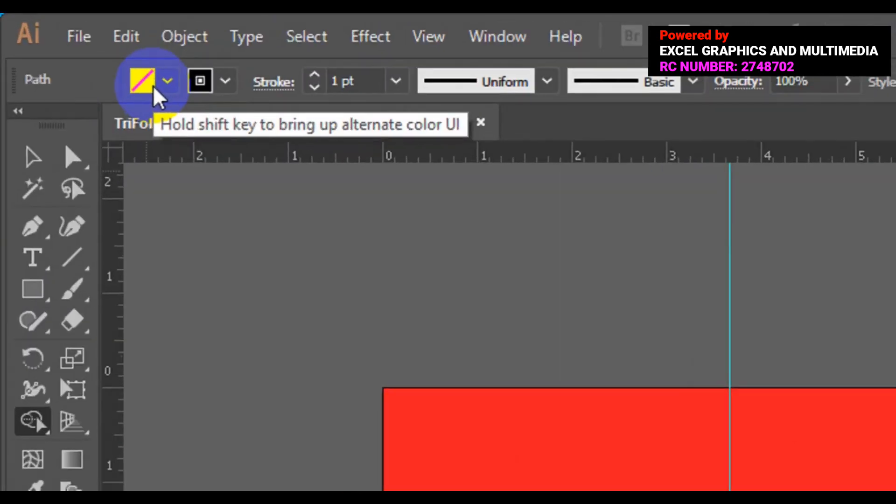
pyautogui.click(154, 89)
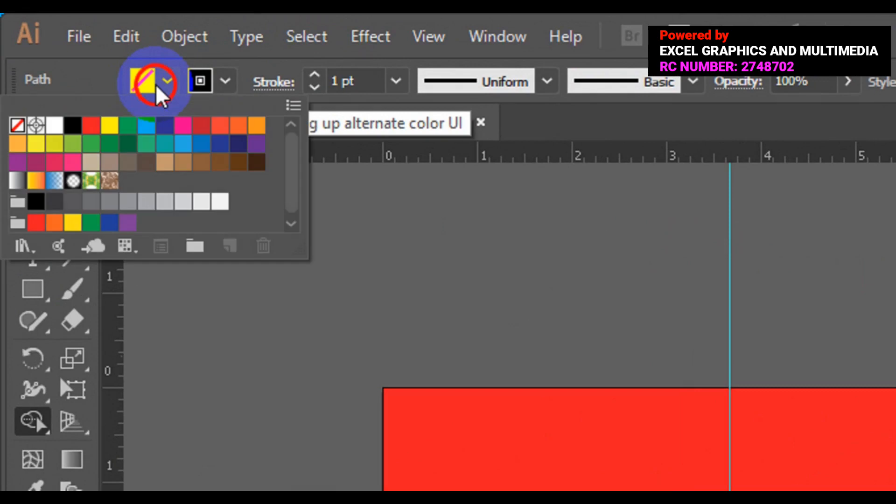
pyautogui.click(73, 125)
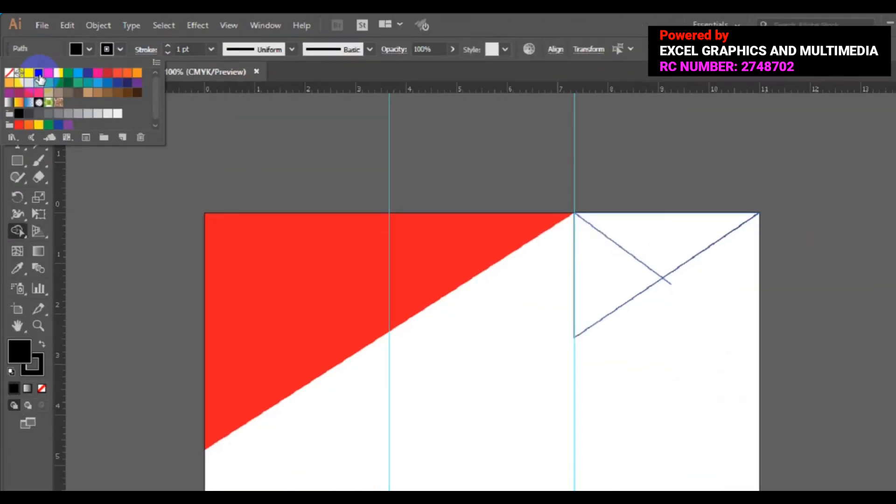
pyautogui.click(598, 265)
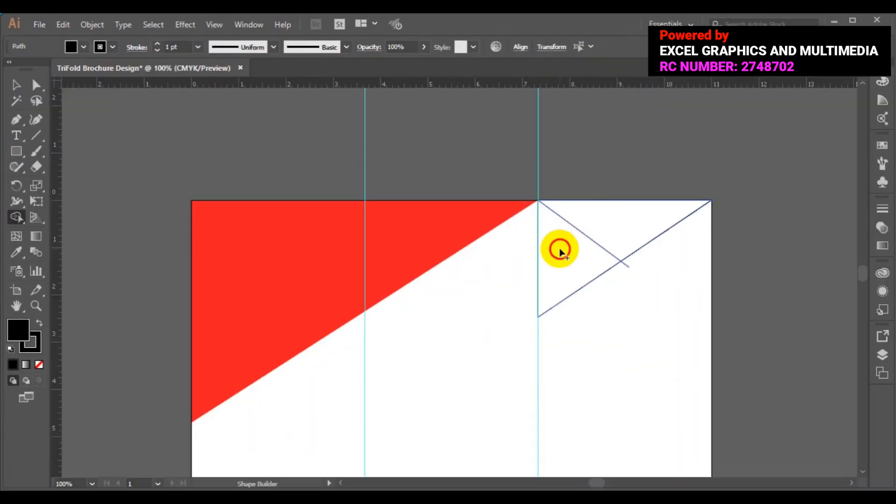
pyautogui.click(567, 260)
pyautogui.click(568, 264)
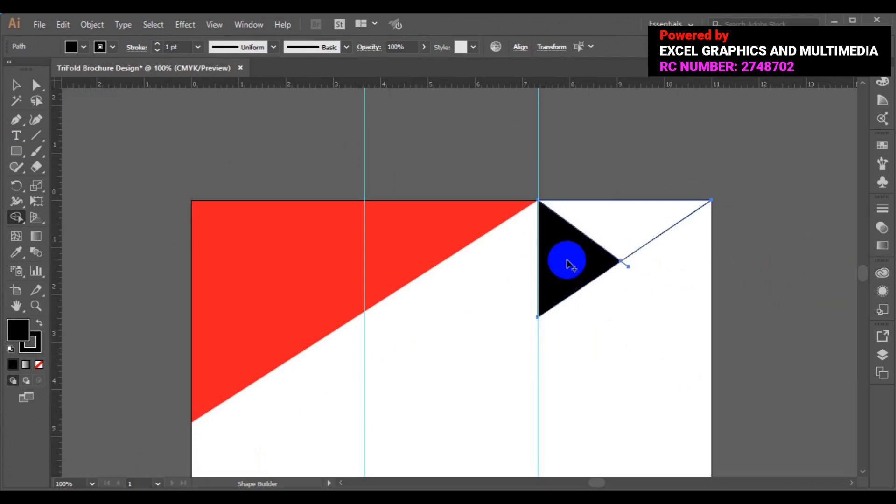
pyautogui.click(640, 226)
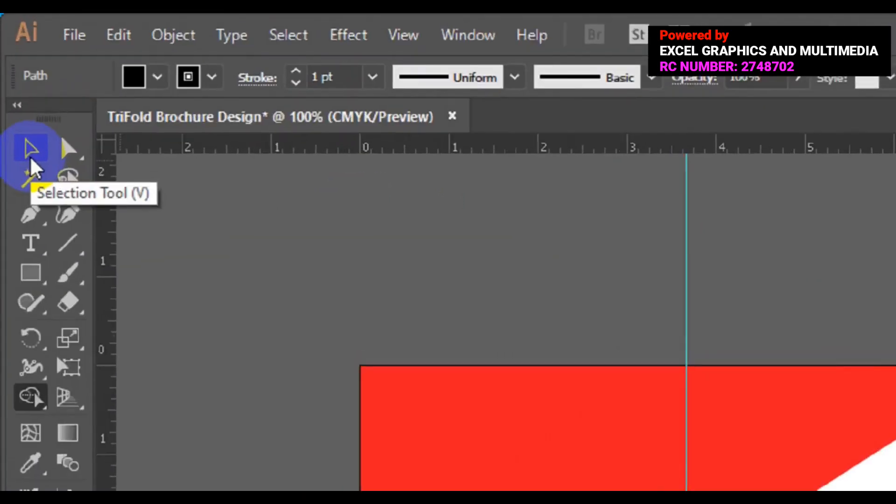
# - Delete the leftover line stub sticking out past the right panel triangle's slanted edge
pyautogui.click(31, 167)
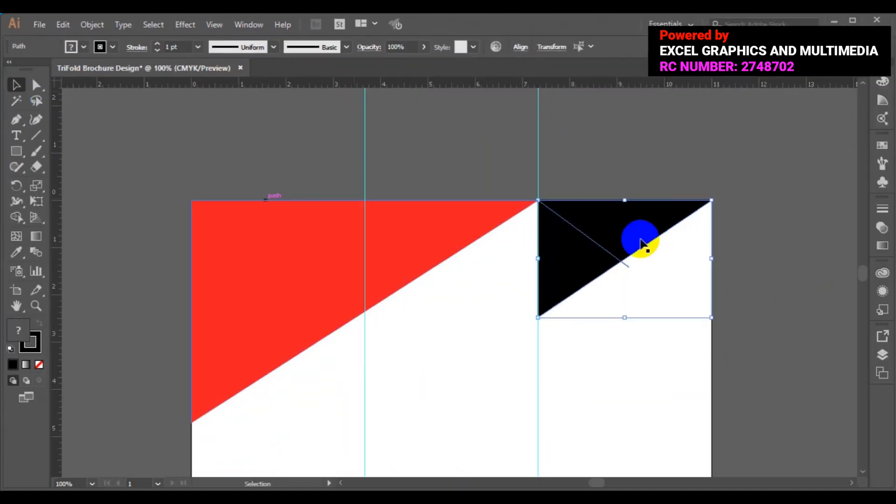
pyautogui.click(744, 238)
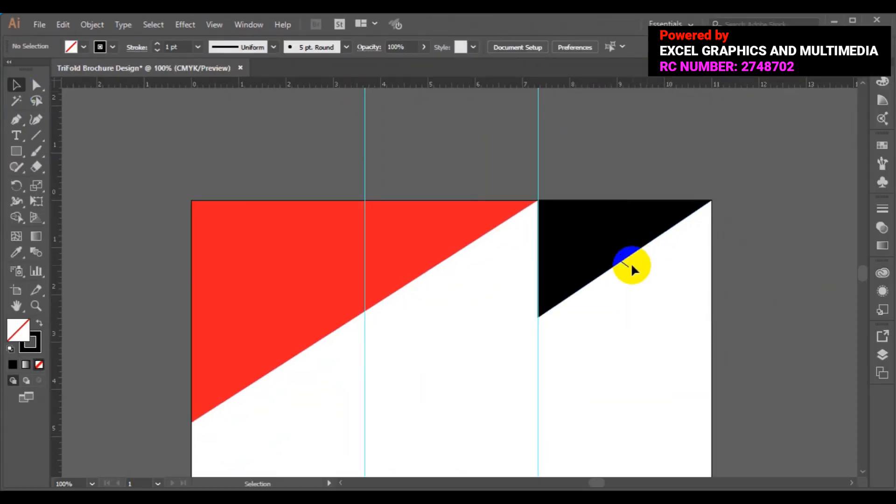
pyautogui.click(628, 266)
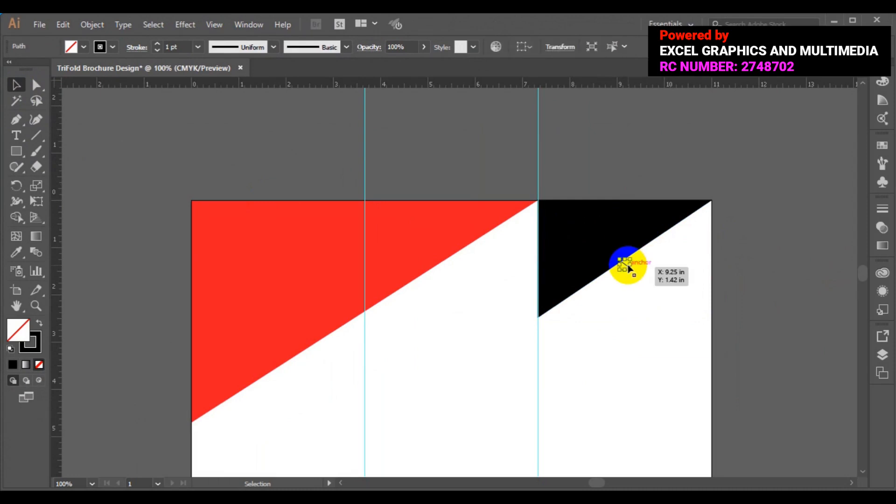
pyautogui.press('Delete')
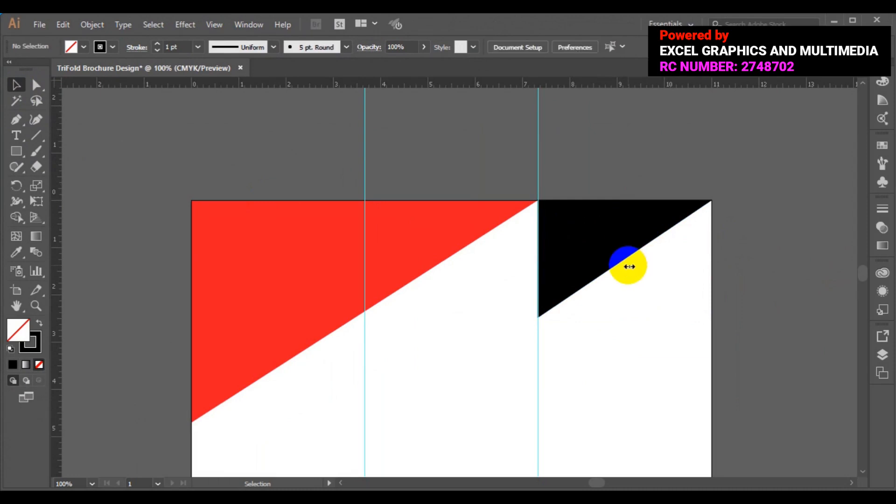
# - Sample the large triangle with the Eyedropper to give the upper part of the right panel's triangle its red fill and no stroke
pyautogui.click(649, 228)
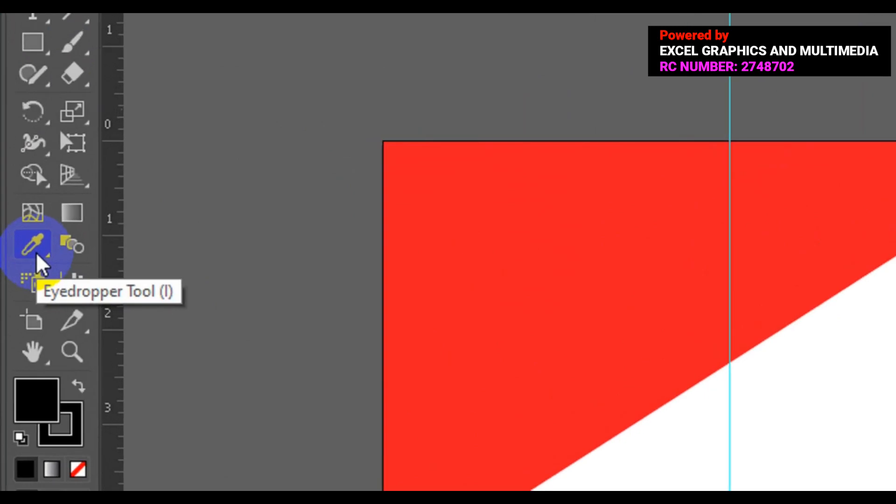
pyautogui.click(34, 257)
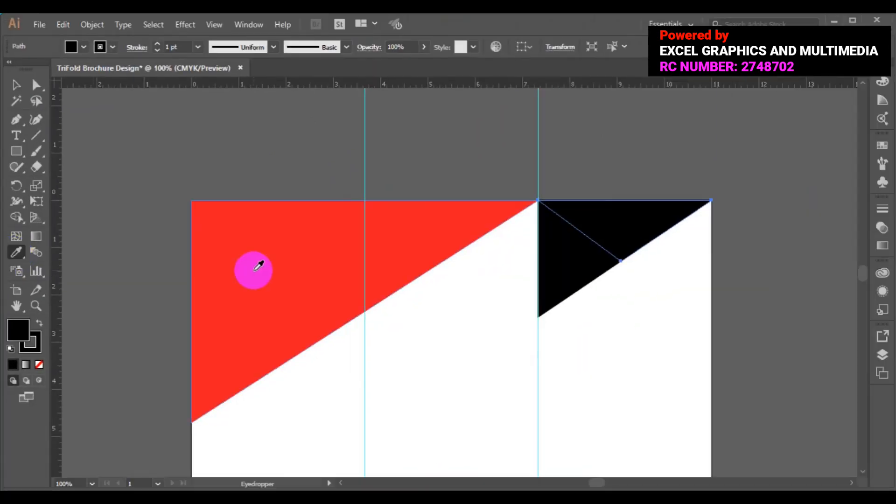
pyautogui.click(258, 267)
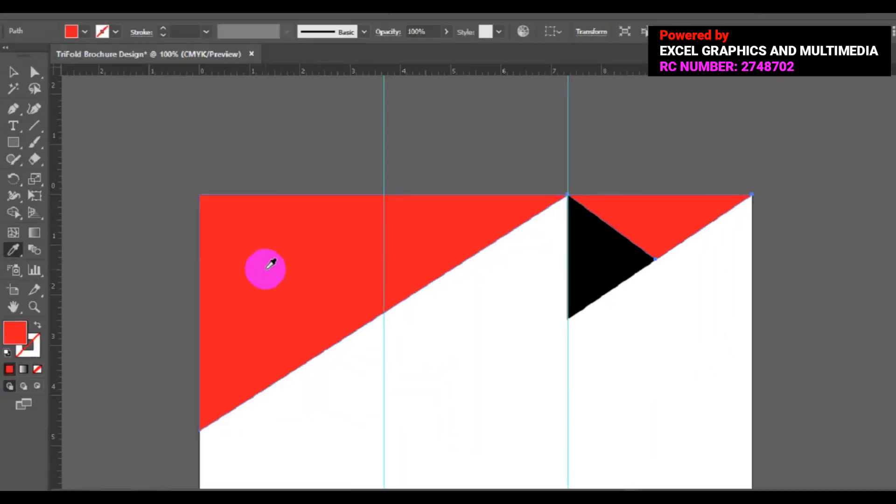
pyautogui.click(16, 73)
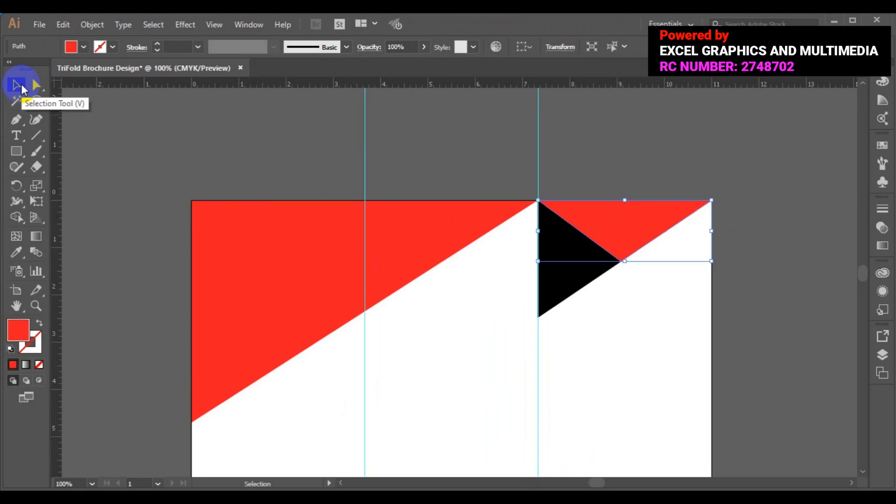
pyautogui.click(790, 317)
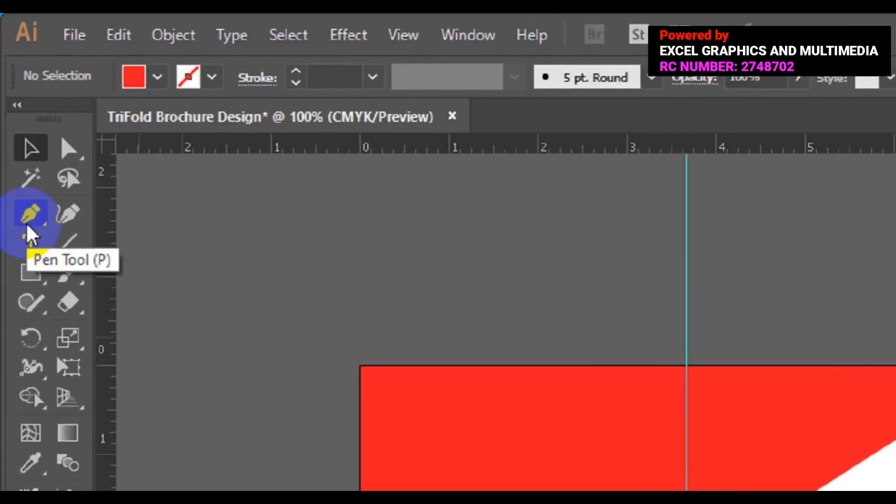
# - Draw a closed triangle from the black shape's lower corner about 2.28 in to the large triangle's slanted edge and up to the second guide's top
pyautogui.click(27, 224)
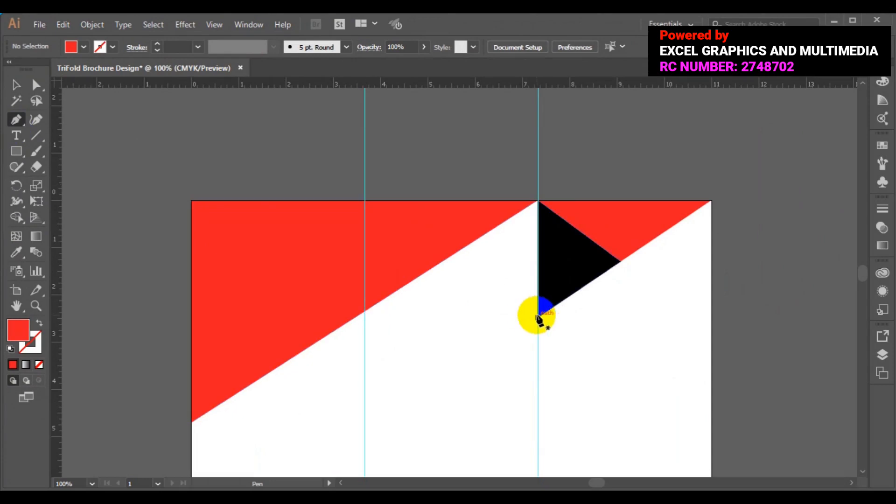
pyautogui.click(537, 317)
pyautogui.click(448, 258)
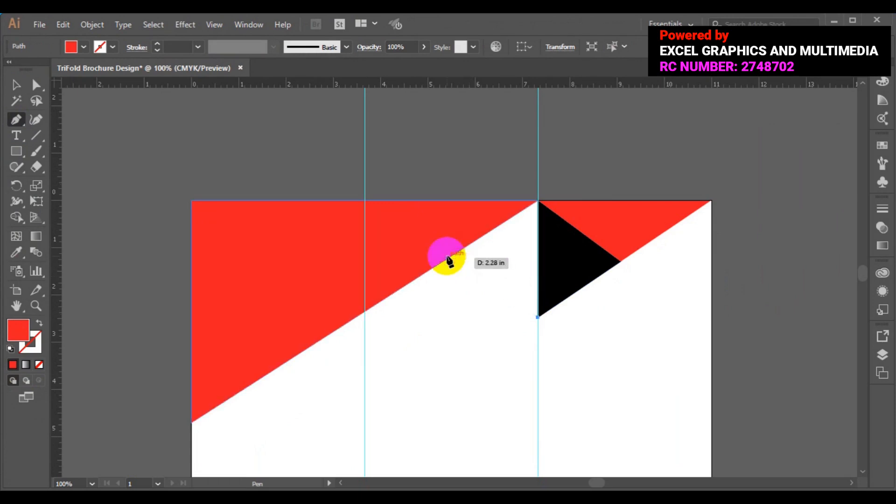
pyautogui.click(538, 202)
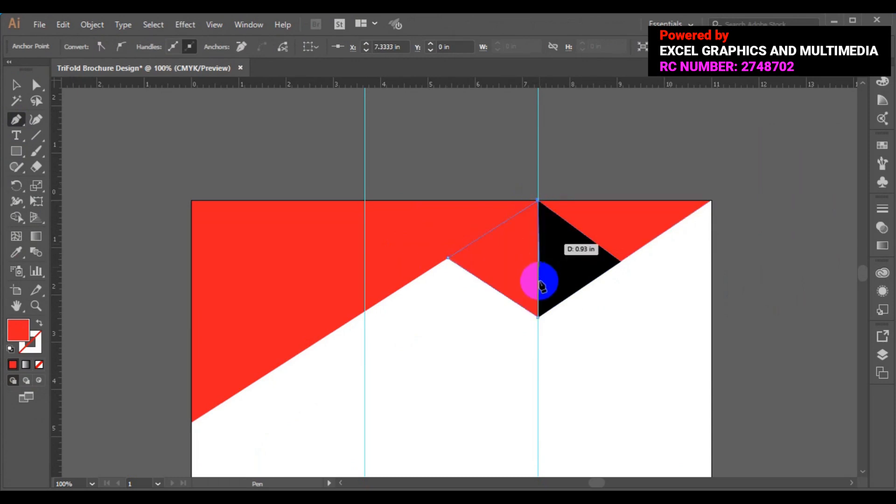
pyautogui.click(538, 318)
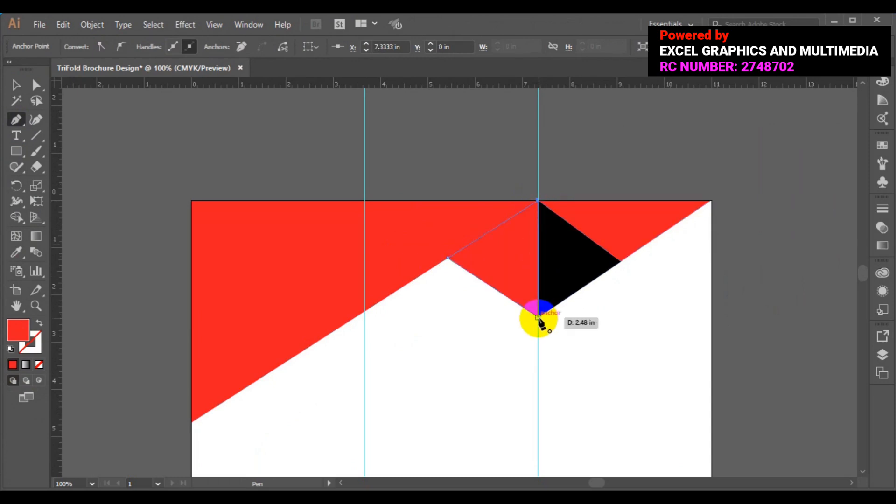
pyautogui.click(538, 317)
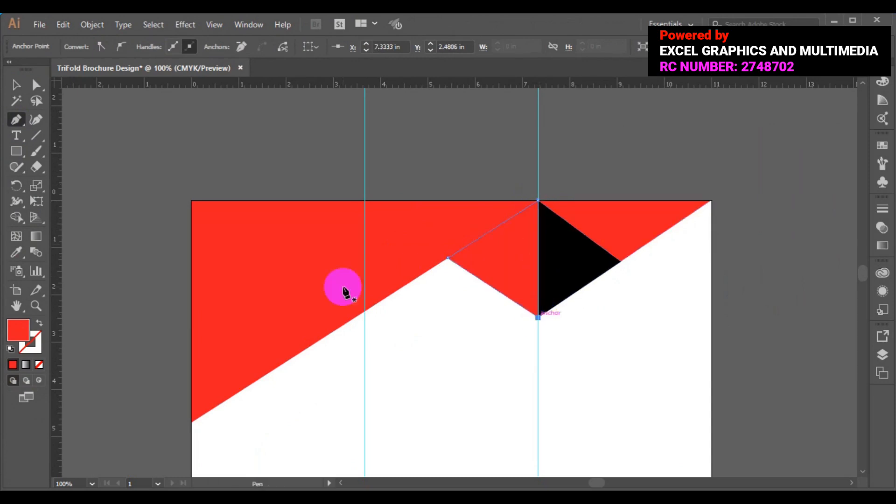
pyautogui.click(18, 85)
pyautogui.click(150, 183)
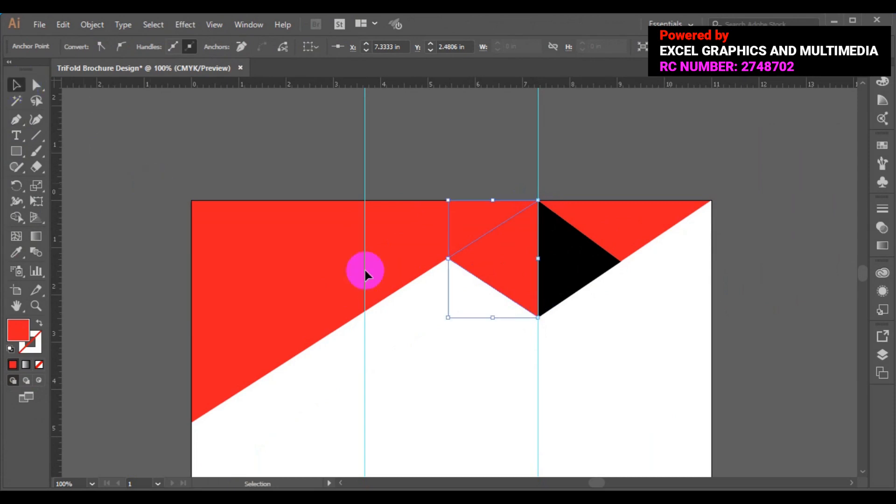
# - Fill the new triangle beside the second guide with the darker red CC0E1D
pyautogui.click(495, 278)
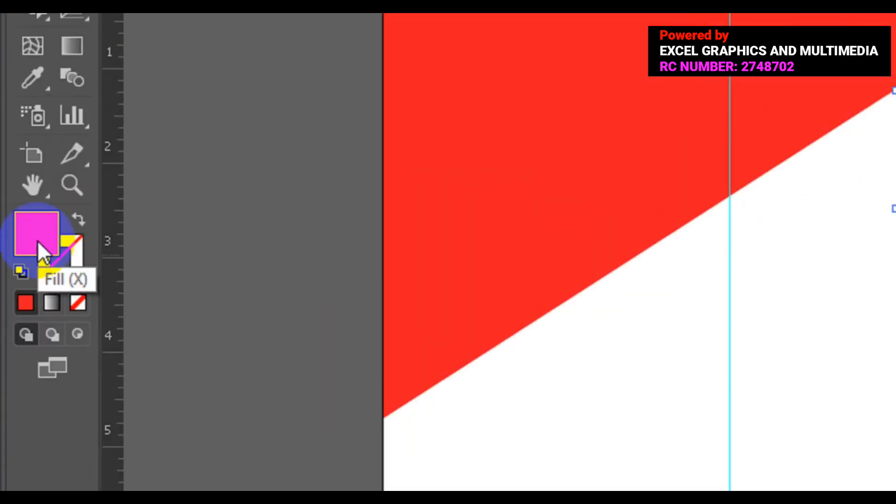
pyautogui.doubleClick(37, 242)
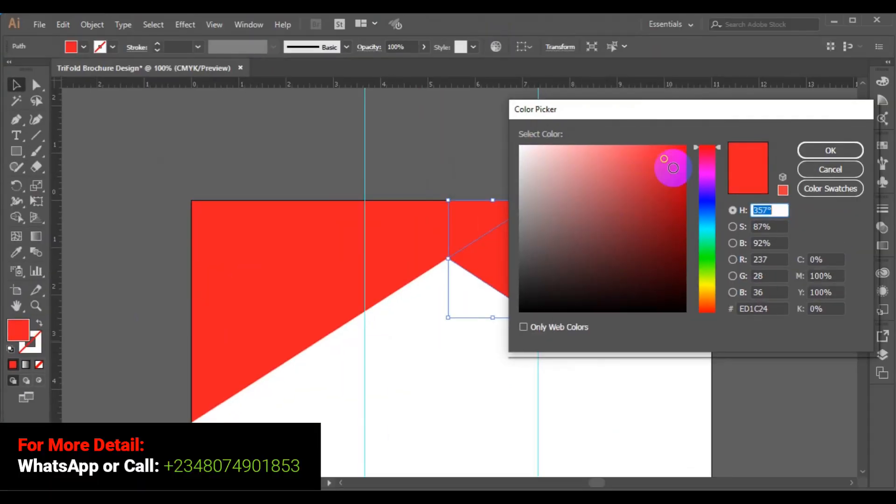
pyautogui.click(674, 178)
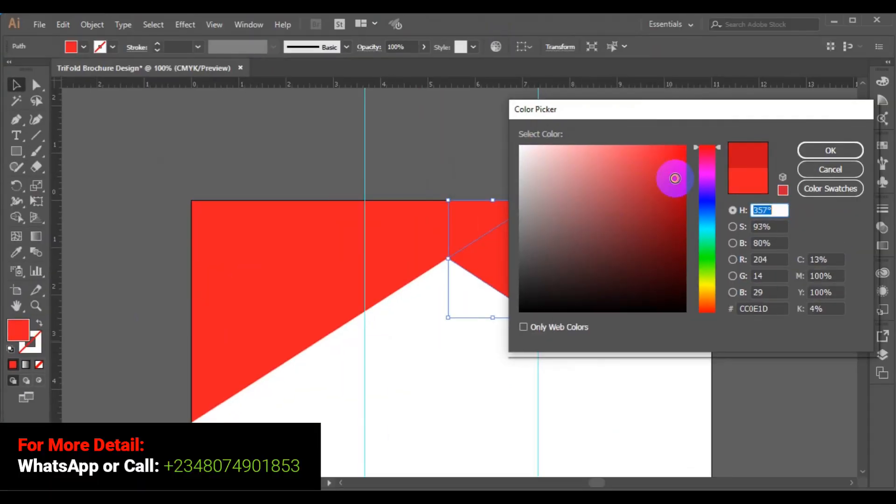
pyautogui.click(808, 150)
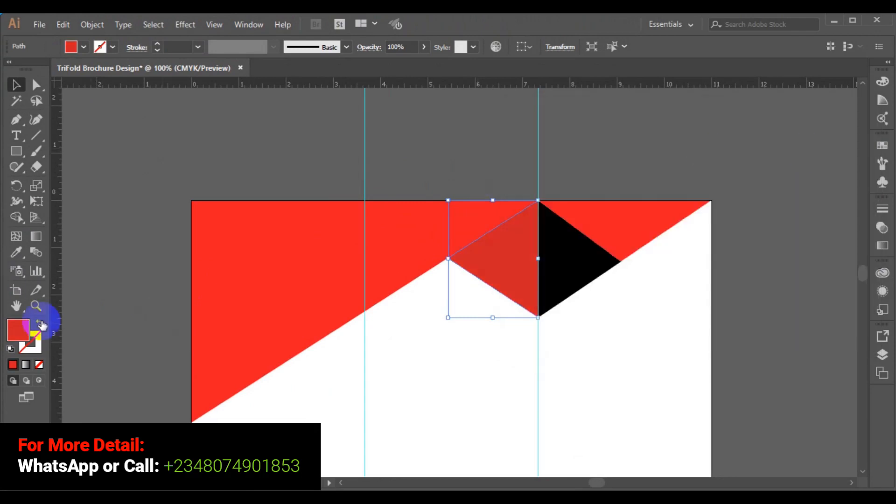
# - Try the darker red C40820 for the new triangle's fill, and keep CC0E1D instead
pyautogui.click(24, 328)
pyautogui.doubleClick(25, 328)
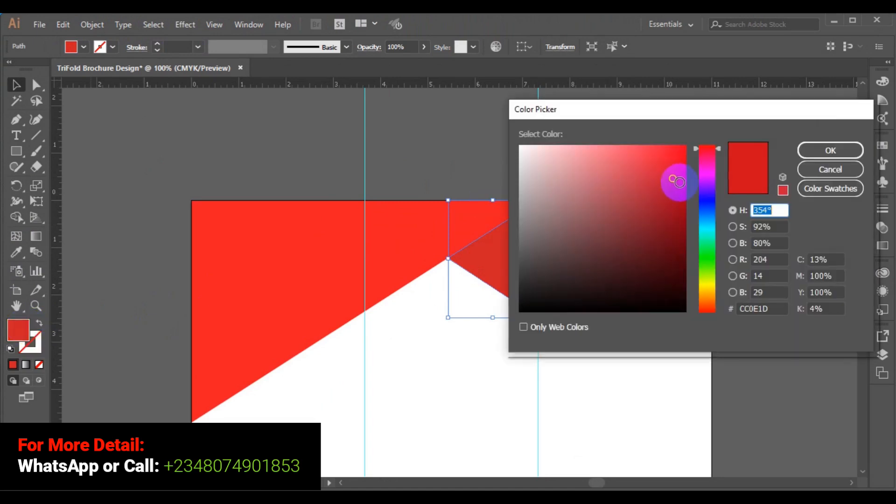
pyautogui.click(679, 184)
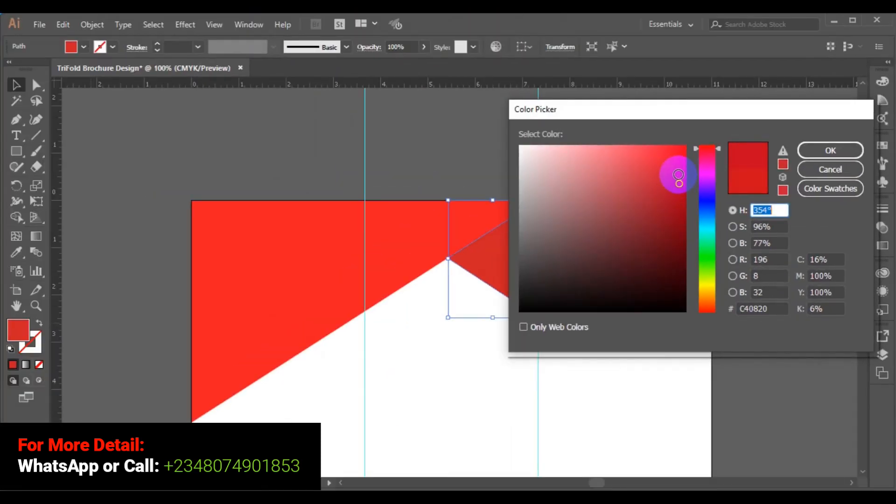
pyautogui.click(675, 176)
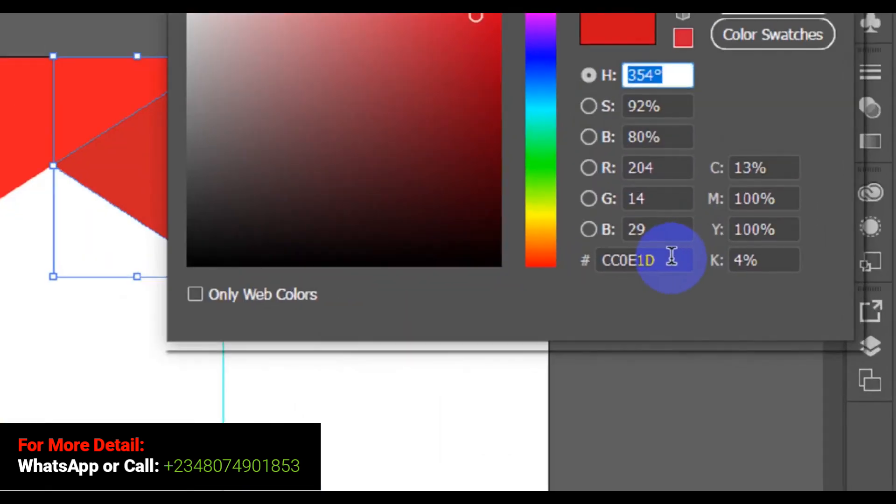
pyautogui.click(776, 306)
pyautogui.moveTo(657, 252); pyautogui.dragTo(494, 289)
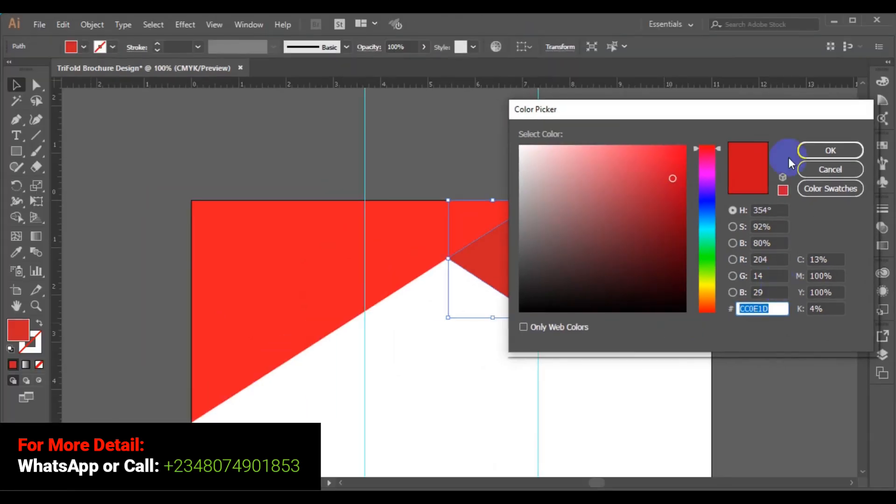
pyautogui.click(812, 149)
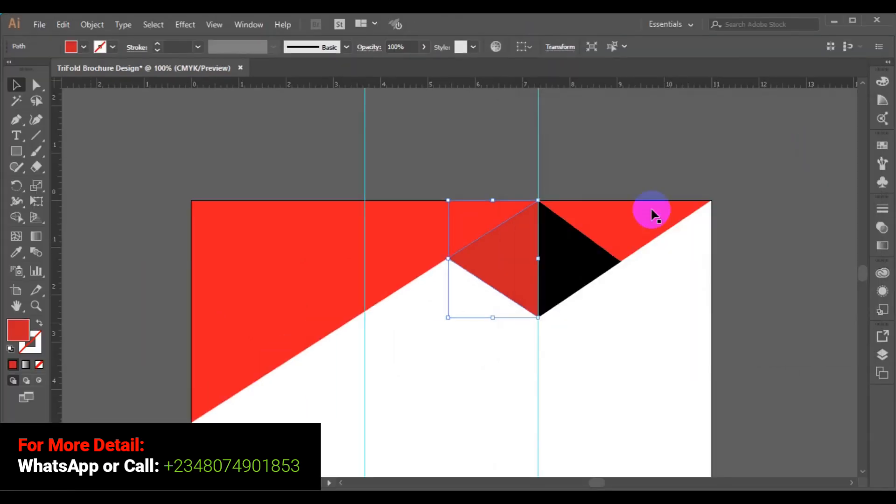
# - Sample the darker red triangle beside the second guide with the Eyedropper to recolor the right panel's upper triangle
pyautogui.click(749, 148)
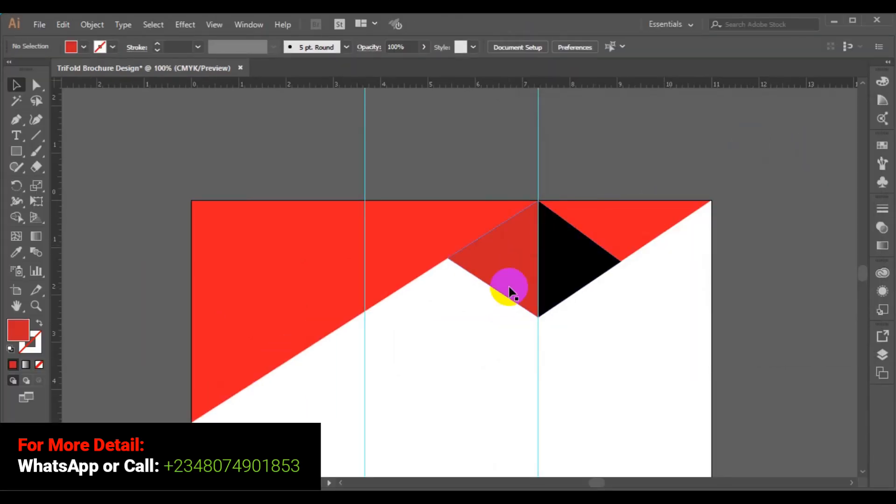
pyautogui.click(631, 244)
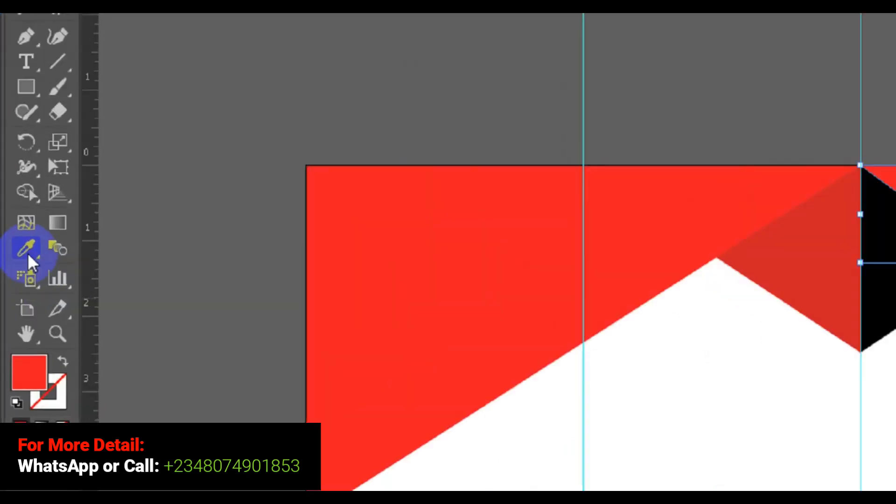
pyautogui.click(26, 251)
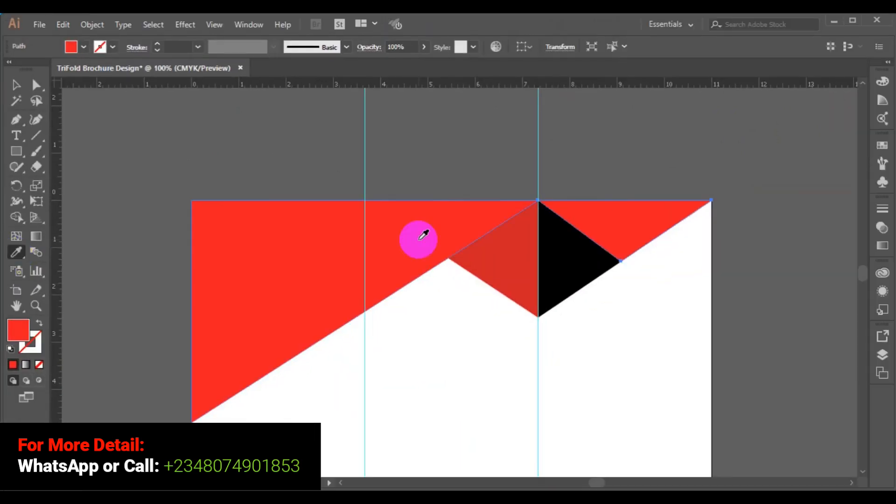
pyautogui.click(517, 261)
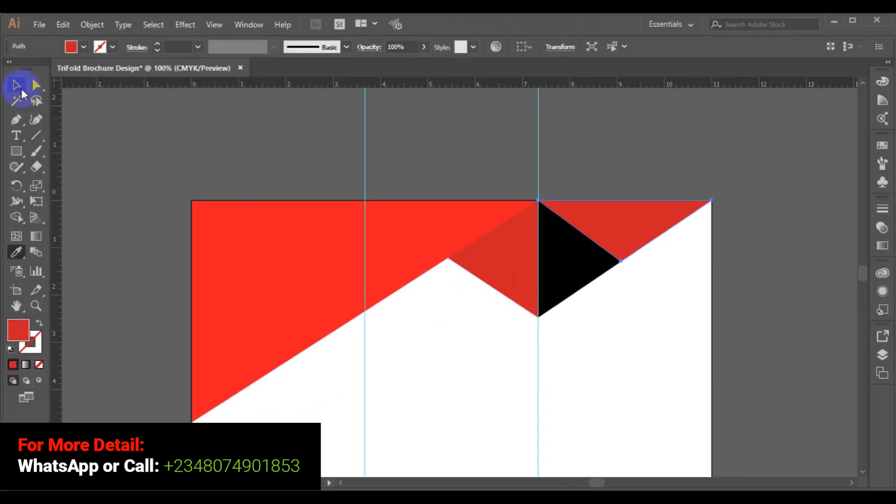
pyautogui.click(16, 86)
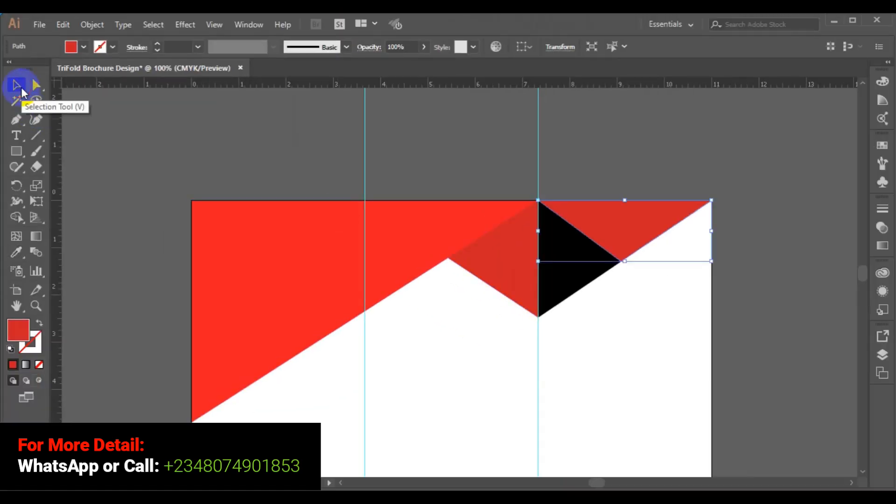
pyautogui.click(764, 298)
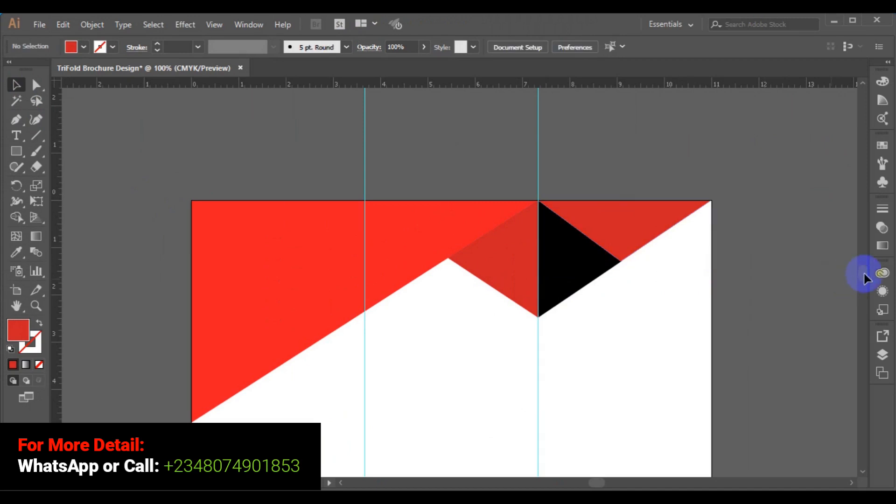
# - Fit the artboard in the window and set both the fill and stroke to black for the Pen tool, with nothing selected
pyautogui.scroll(-5, 866, 282)
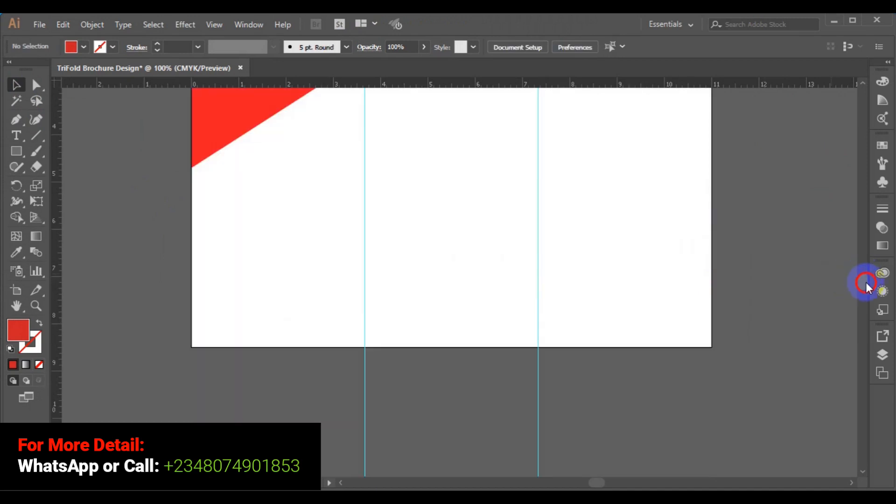
pyautogui.click(861, 256)
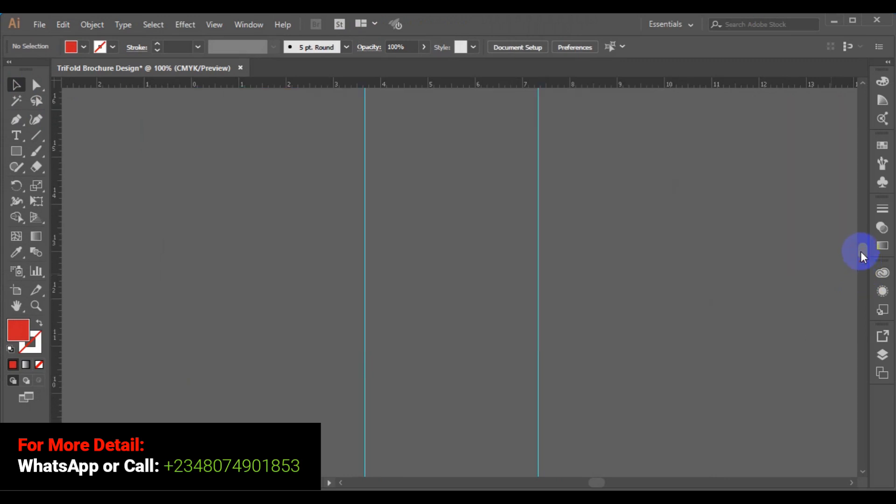
pyautogui.hotkey('ctrl', '0')
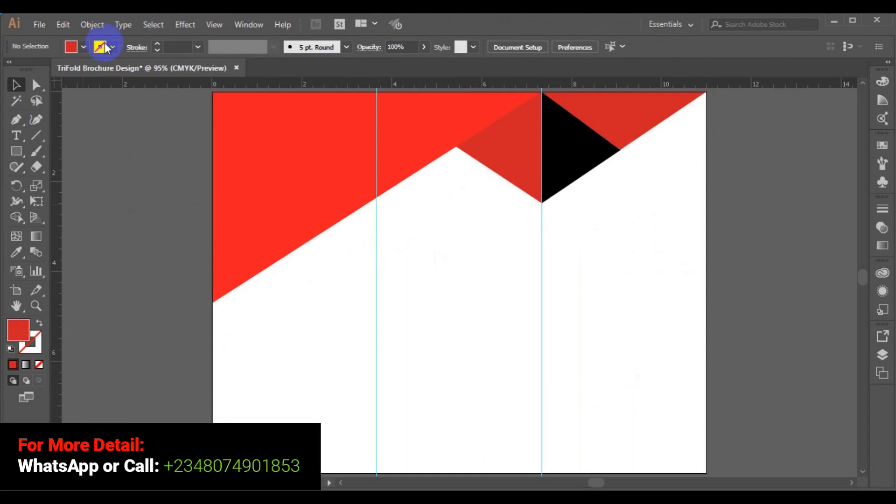
pyautogui.click(17, 120)
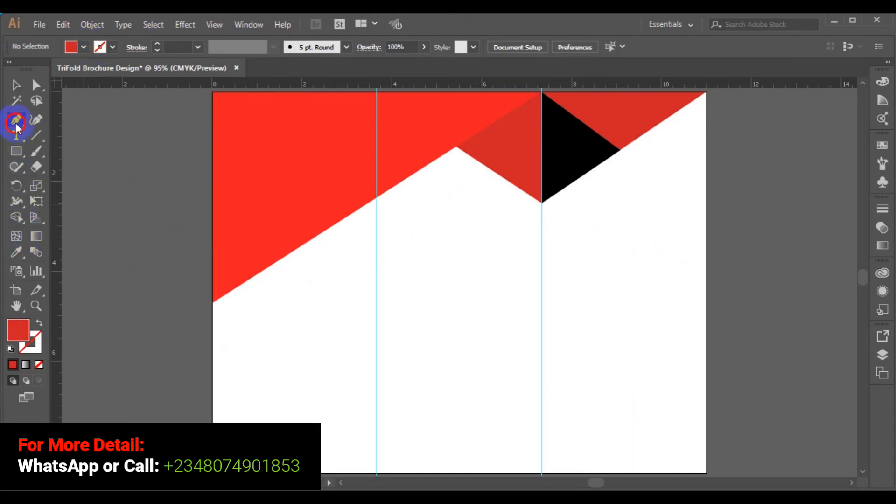
pyautogui.click(83, 46)
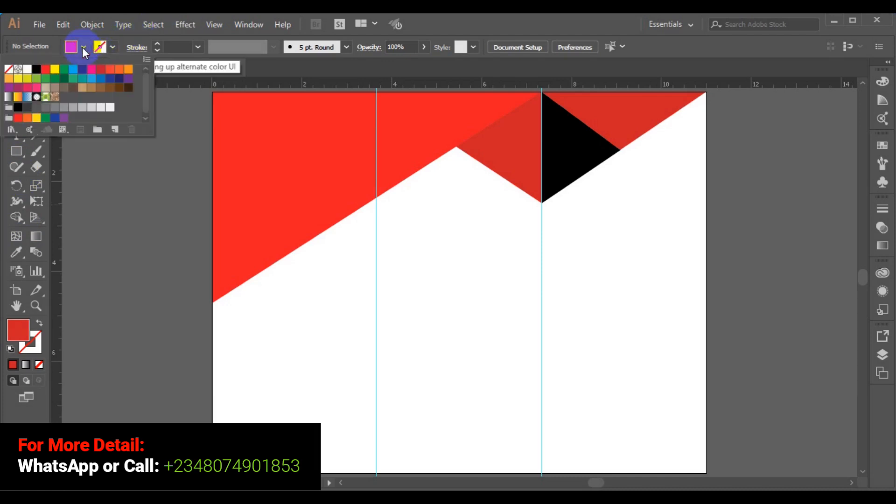
pyautogui.click(40, 73)
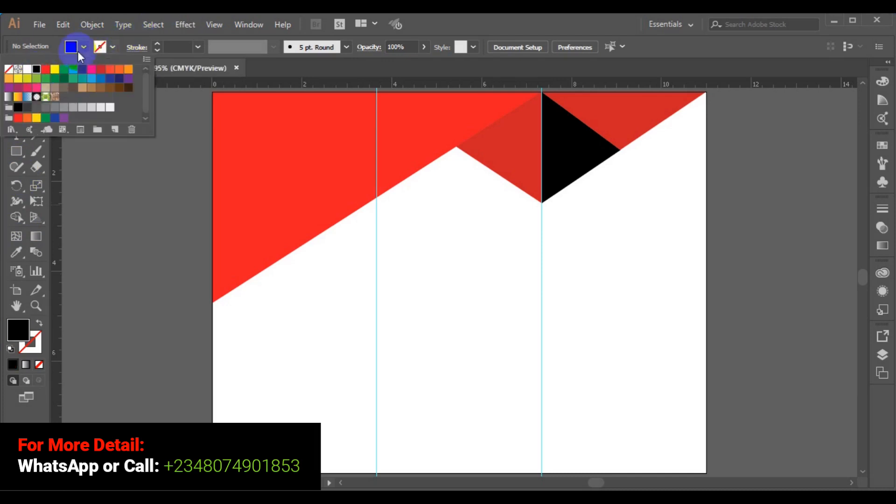
pyautogui.click(112, 46)
pyautogui.click(112, 46)
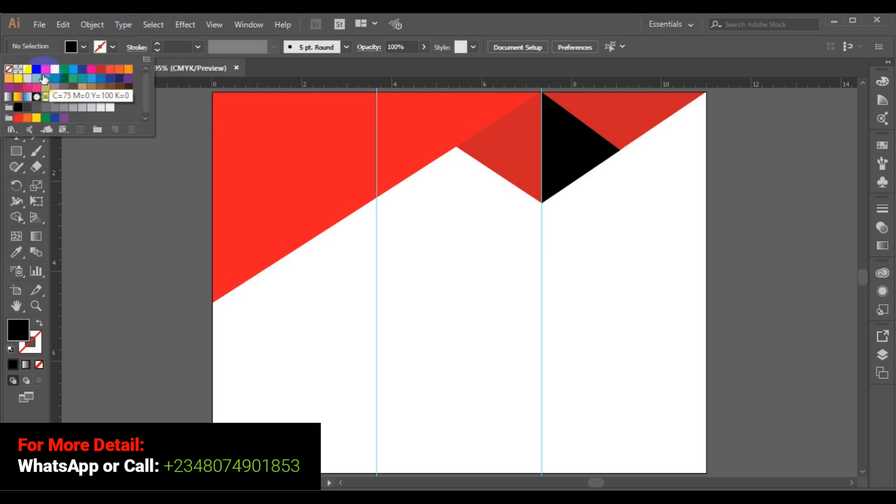
pyautogui.click(37, 76)
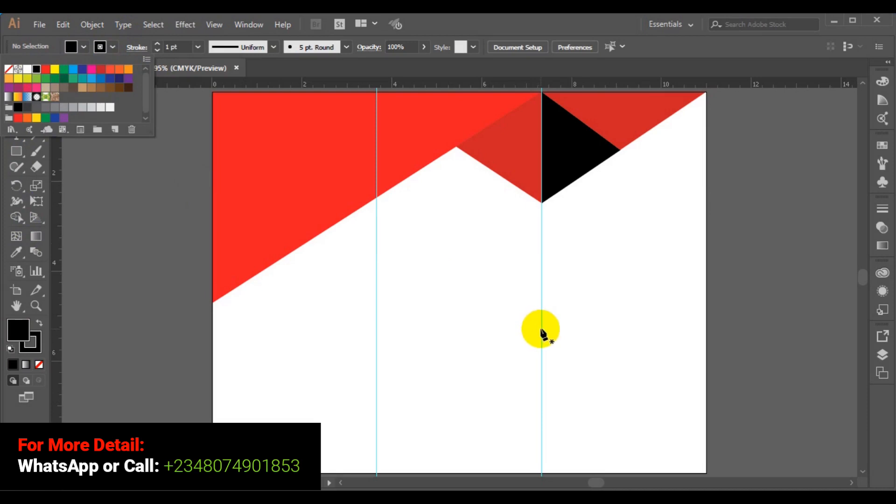
# - Draw a closed black shape on the right panel from about 4.95 in down the second guide, up to 2.35 in, through the page's upper-right corner
pyautogui.click(541, 332)
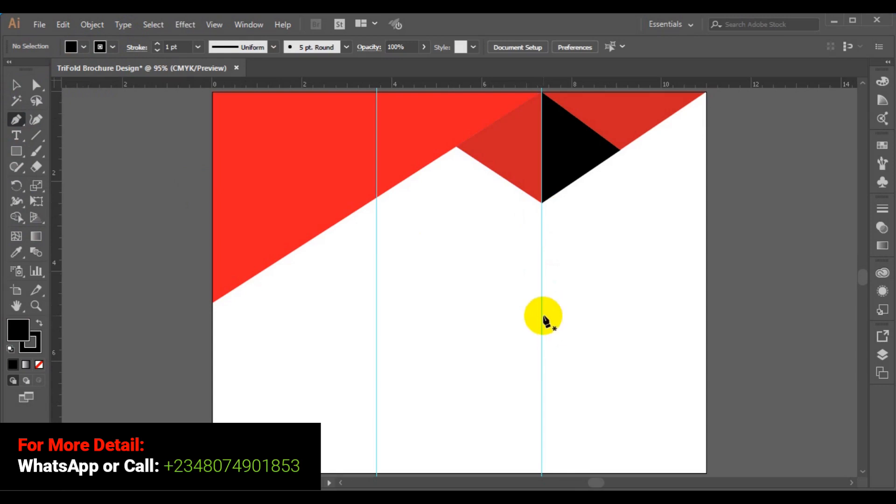
pyautogui.click(541, 314)
pyautogui.click(540, 199)
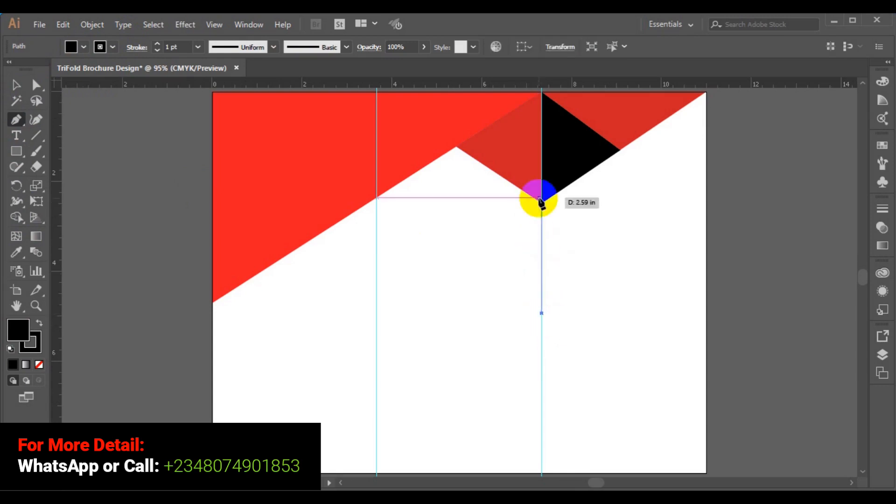
pyautogui.click(541, 199)
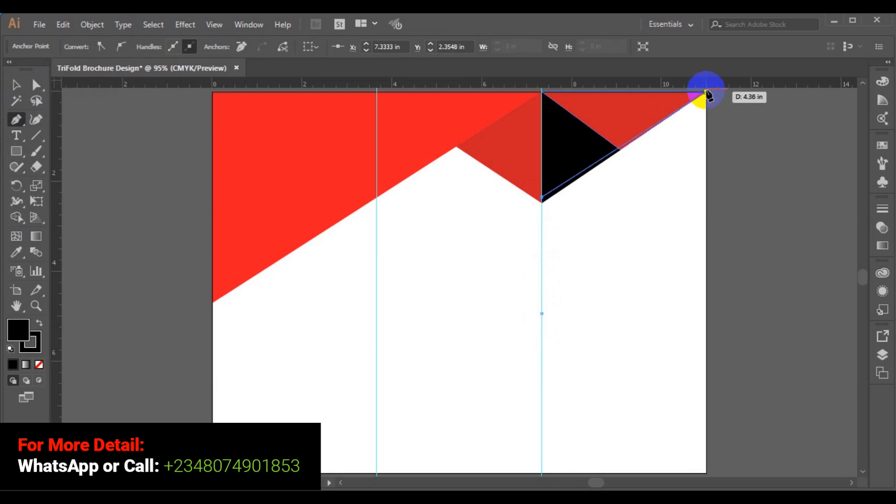
pyautogui.click(705, 92)
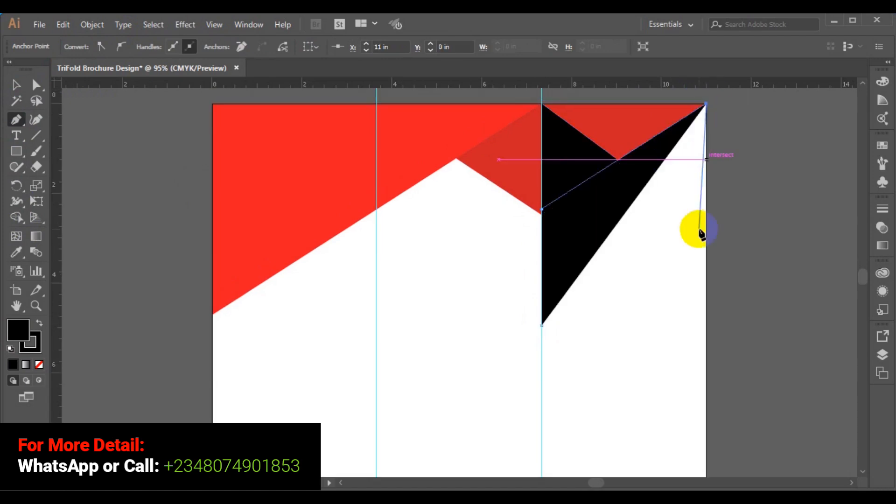
pyautogui.click(706, 325)
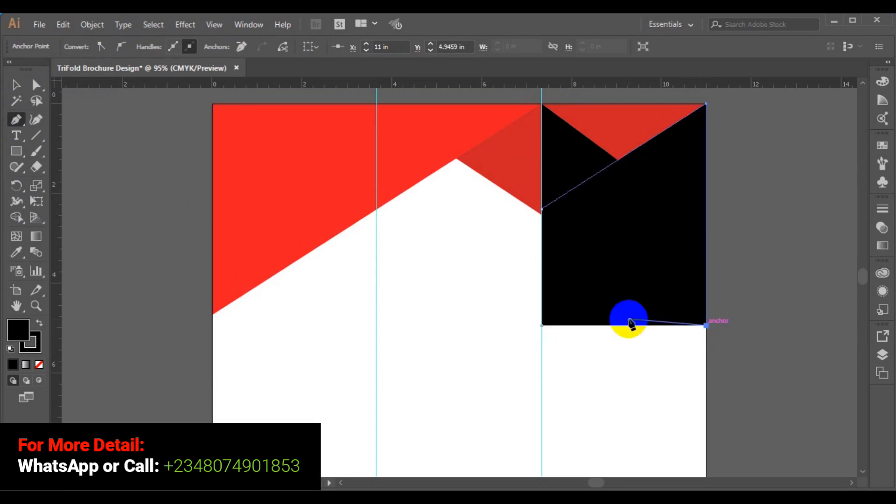
pyautogui.click(541, 326)
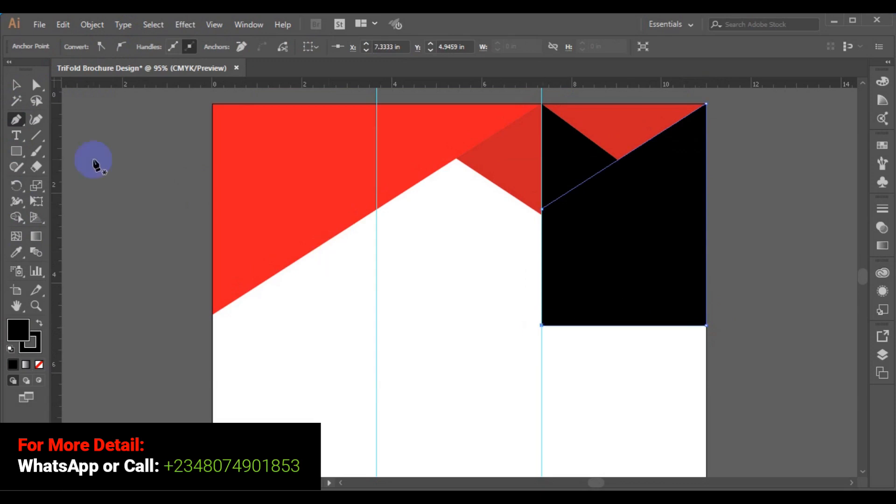
# - Send the new black right-panel shape backward one level and deselect it
pyautogui.click(17, 87)
pyautogui.click(671, 268)
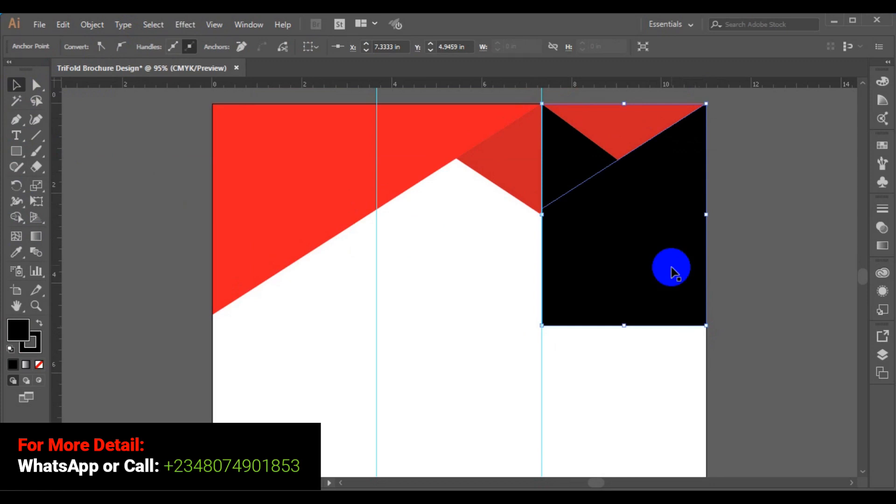
pyautogui.rightClick(672, 272)
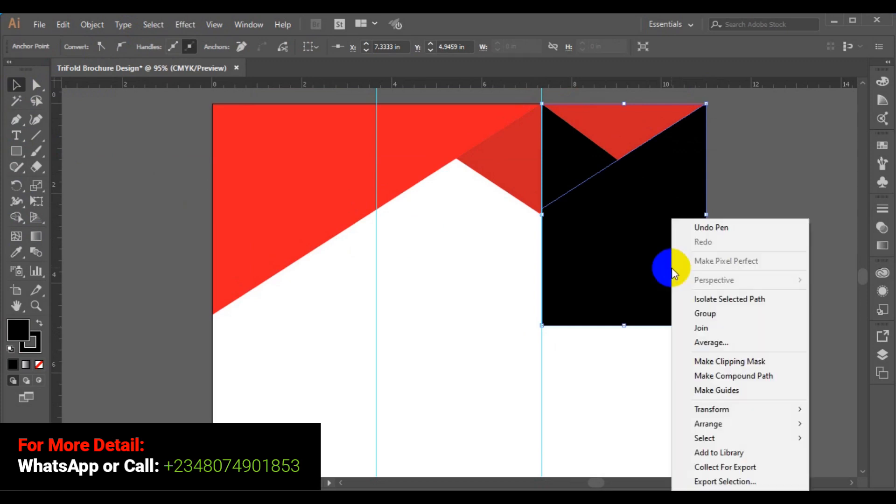
pyautogui.moveTo(729, 419)
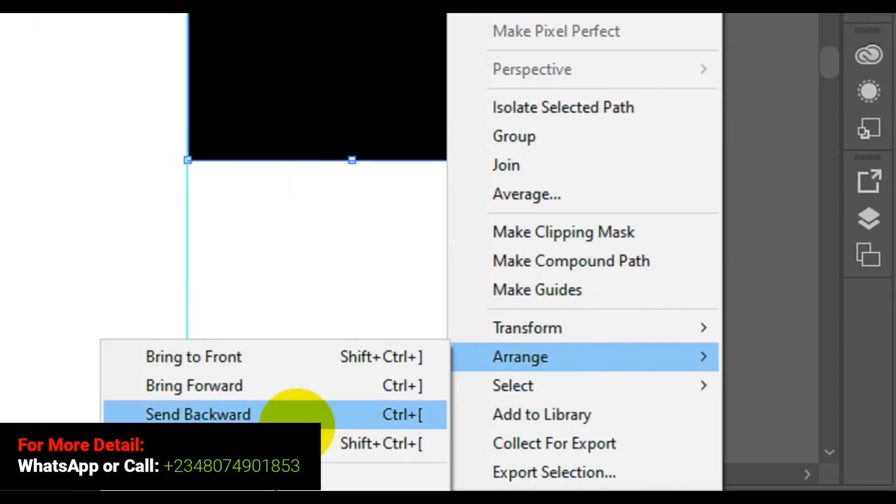
pyautogui.click(275, 413)
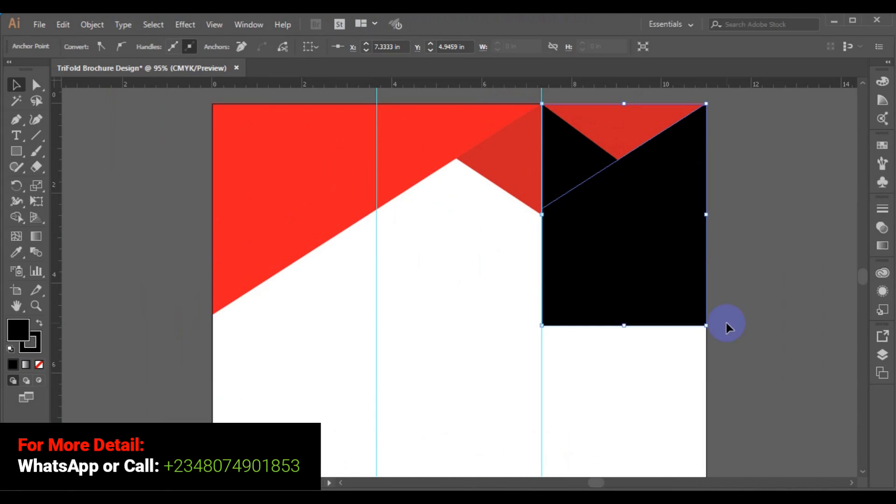
pyautogui.click(757, 265)
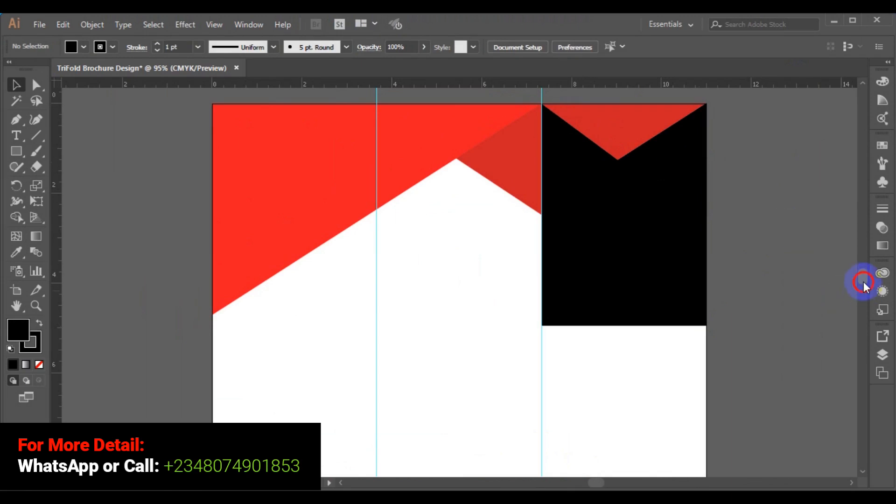
# - Draw a thin rectangle along the bottom of the right panel, from the second guide to the page's right edge
pyautogui.scroll(-3, 863, 282)
pyautogui.moveTo(863, 287); pyautogui.dragTo(863, 285)
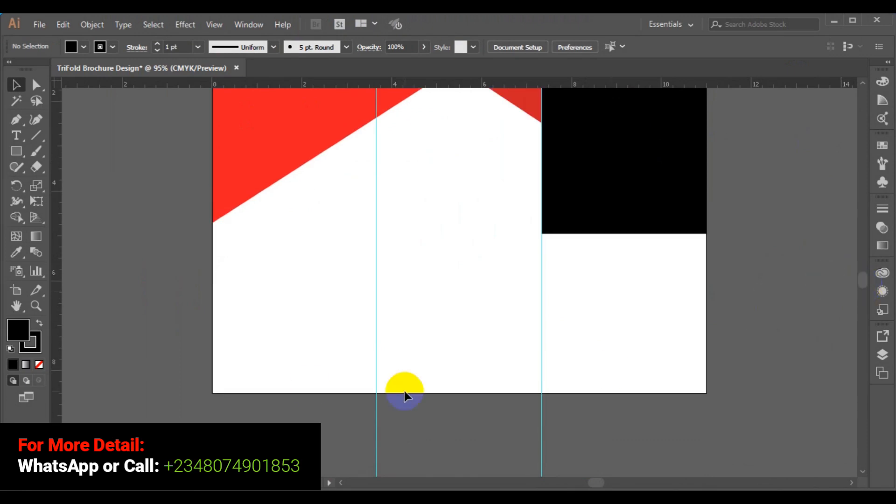
pyautogui.click(16, 152)
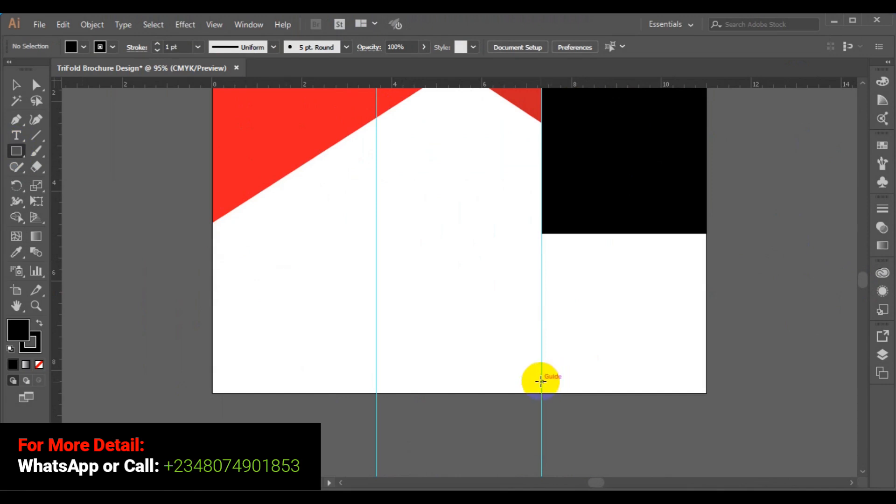
pyautogui.moveTo(540, 383); pyautogui.dragTo(708, 393)
pyautogui.moveTo(709, 393); pyautogui.dragTo(705, 392)
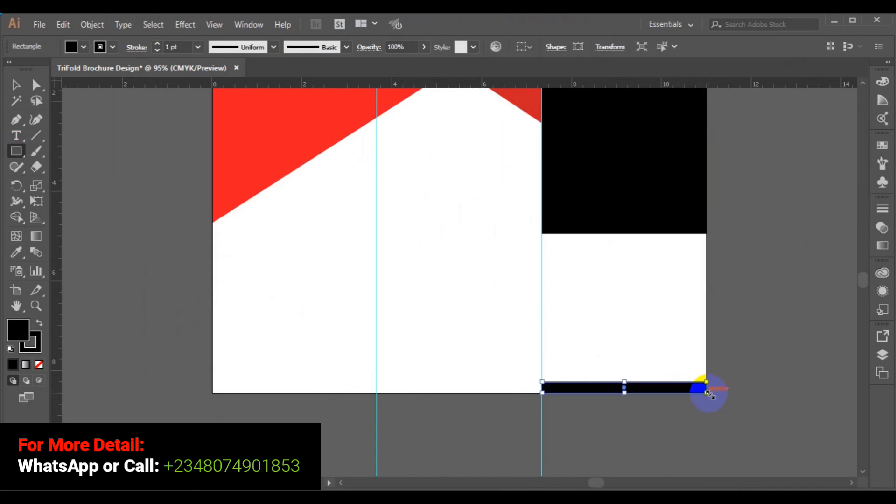
# - Sample the large red triangle with the Eyedropper to give the bottom strip its bright red fill and no stroke
pyautogui.click(21, 247)
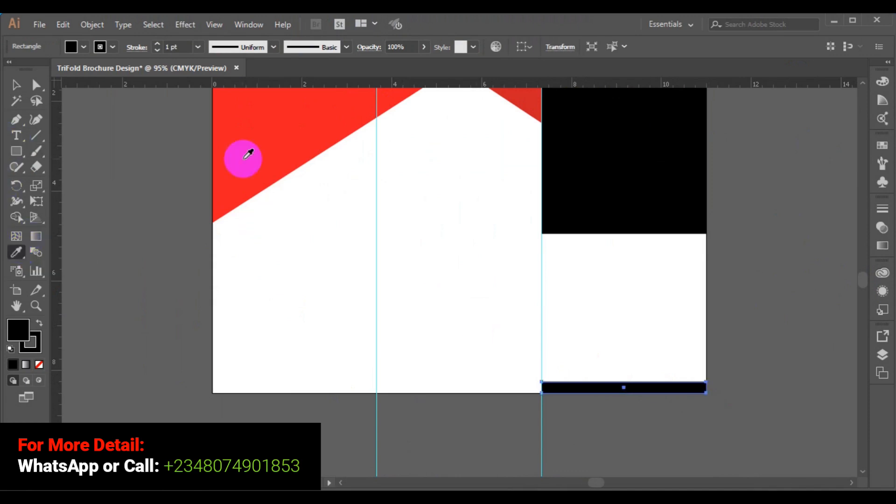
pyautogui.click(248, 154)
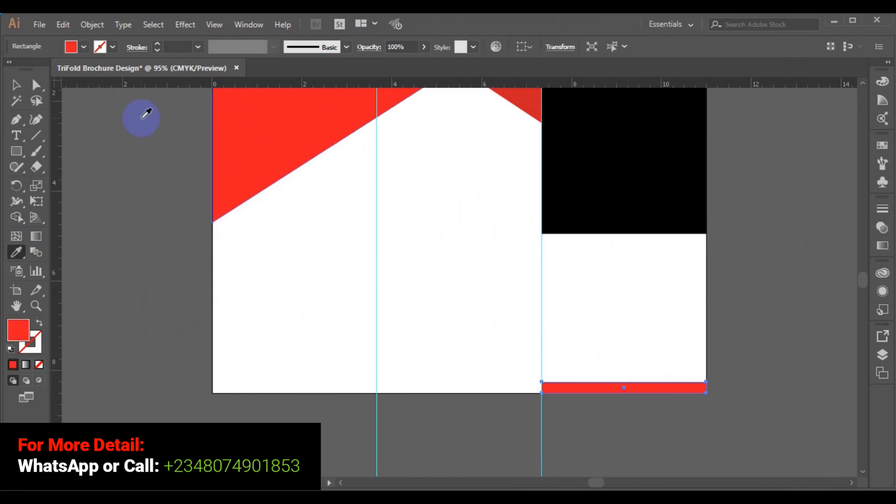
pyautogui.click(16, 85)
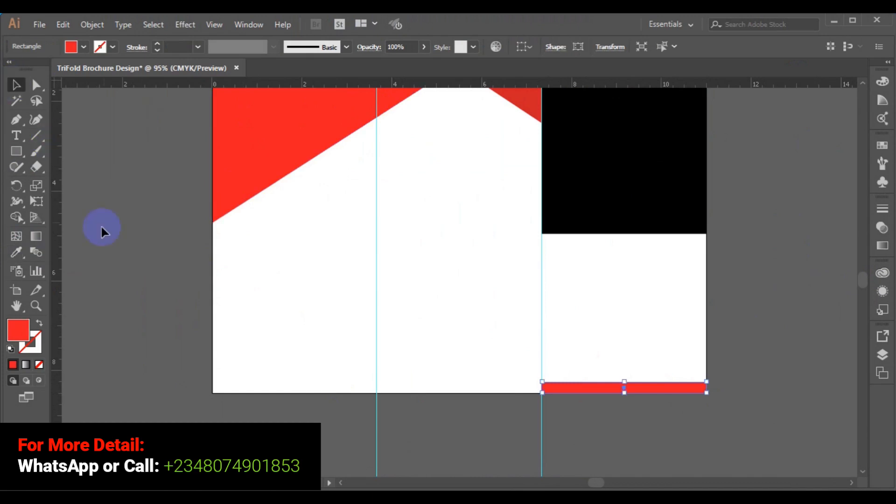
pyautogui.click(99, 266)
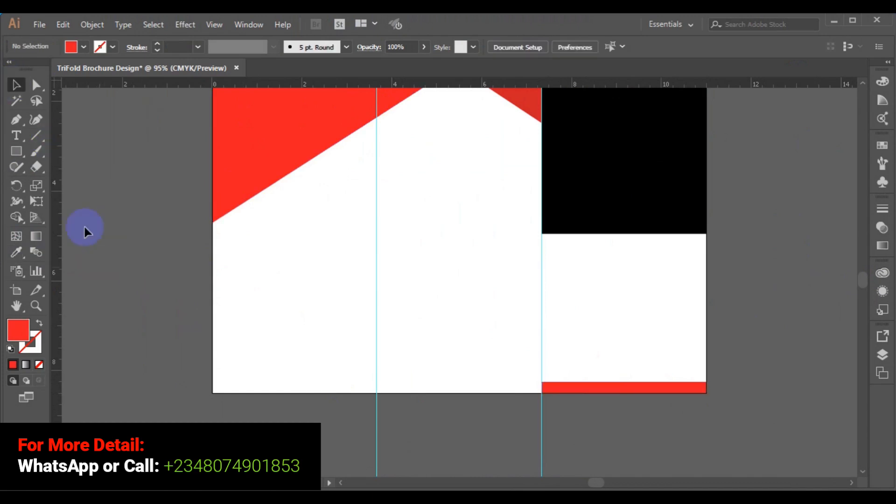
# - Draw a closed red triangle in the page's lower-left corner, from about 6.82 in down the left edge to the first guide, and deselect it
pyautogui.click(16, 121)
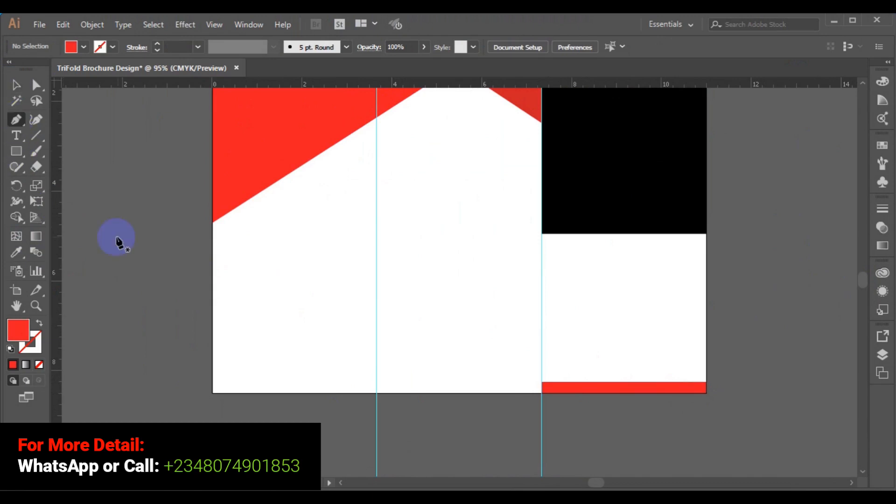
pyautogui.click(213, 318)
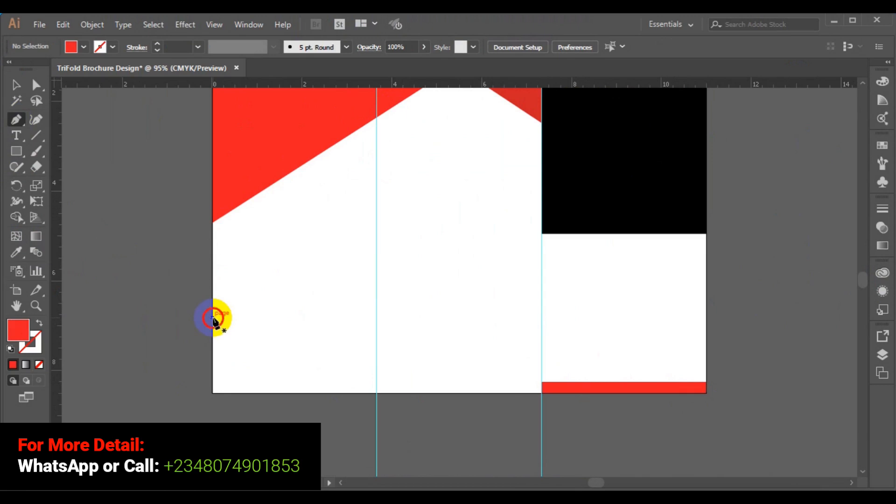
pyautogui.moveTo(363, 395); pyautogui.dragTo(377, 393)
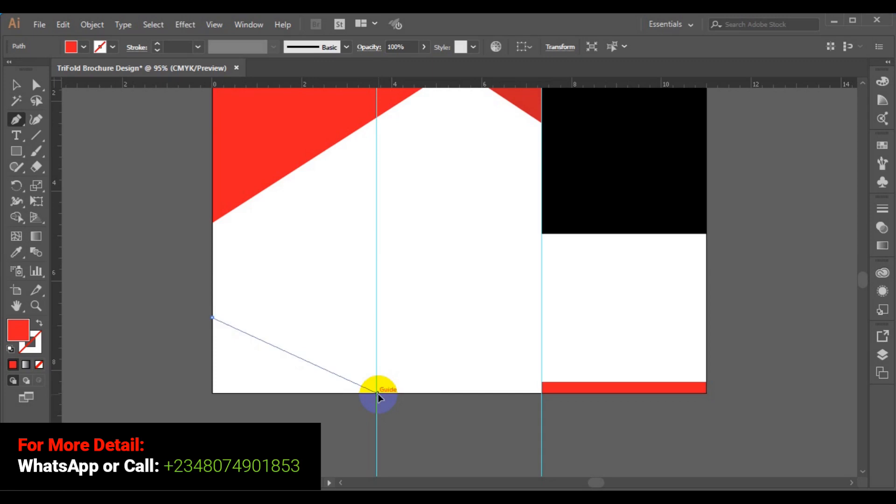
pyautogui.click(377, 394)
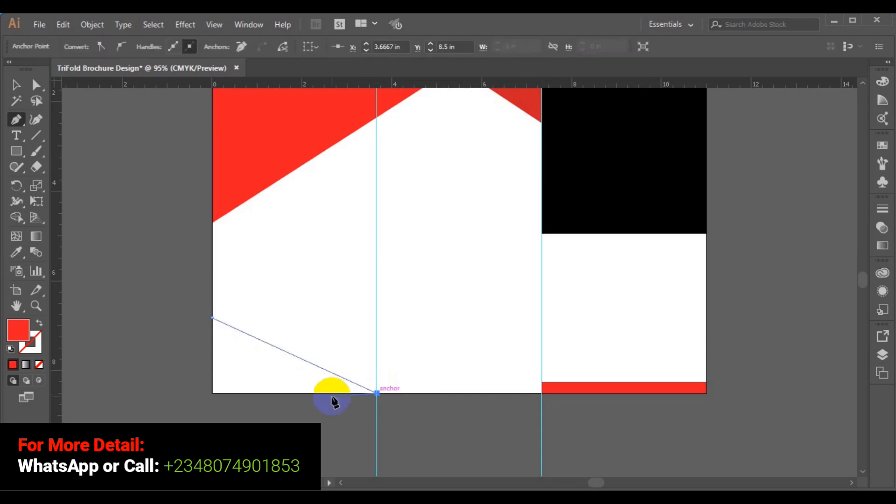
pyautogui.click(212, 393)
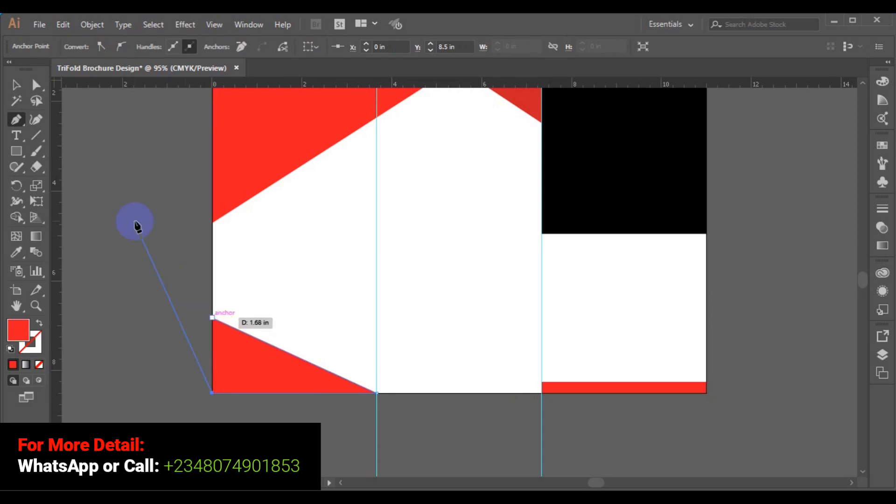
pyautogui.click(212, 318)
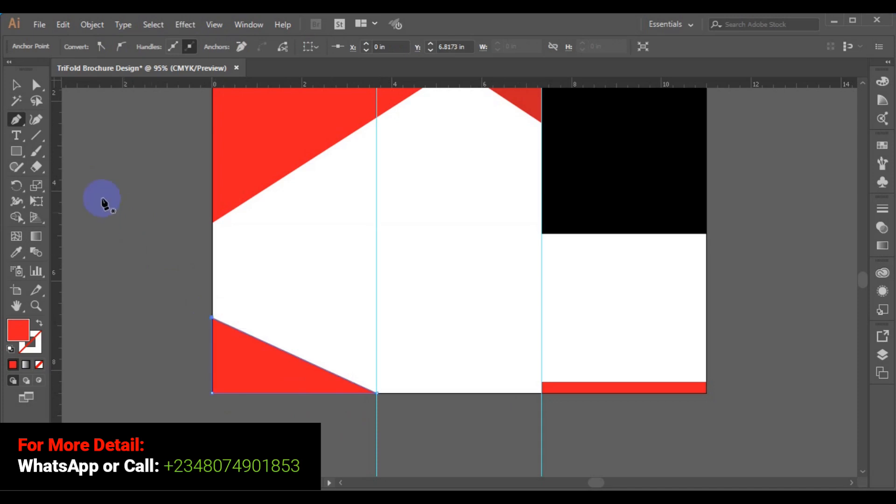
pyautogui.click(21, 89)
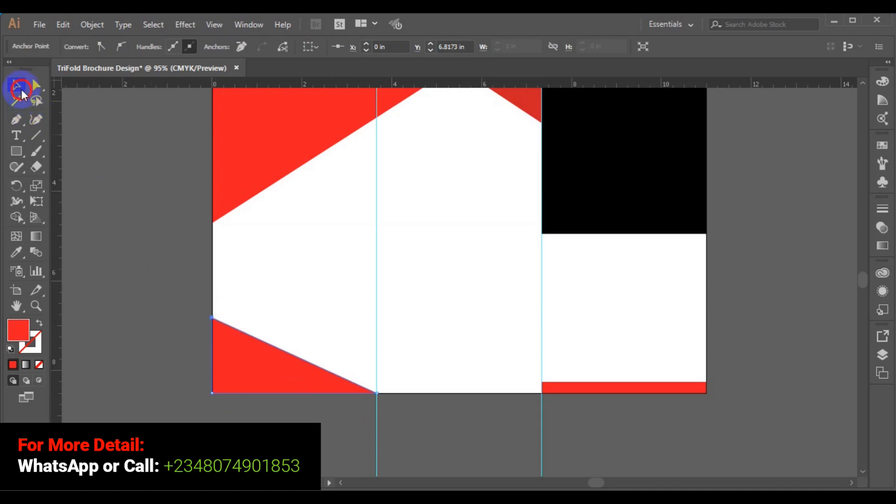
pyautogui.click(138, 281)
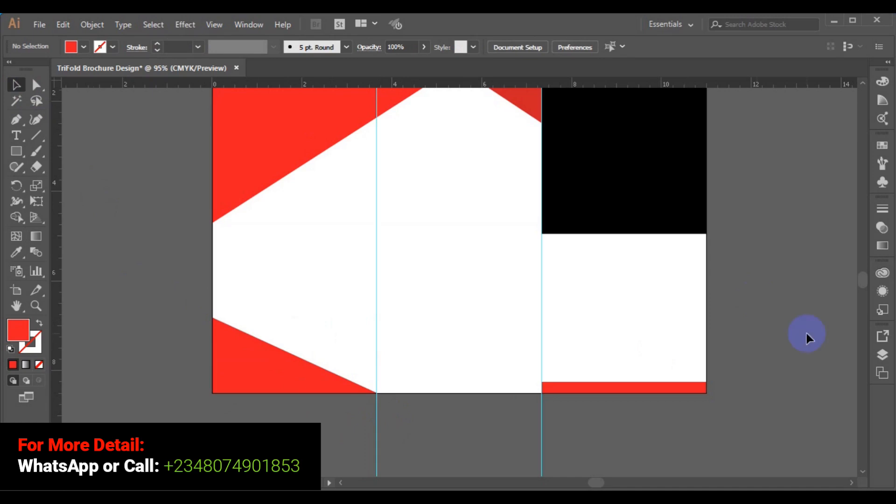
# - Start placing an image file and open the "freepik stockpoto" folder on the Desktop
pyautogui.moveTo(866, 277); pyautogui.dragTo(865, 271)
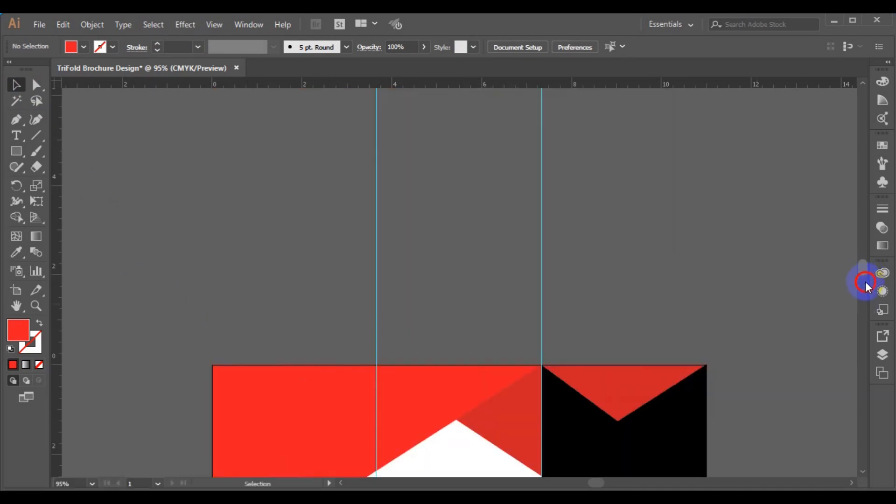
pyautogui.click(865, 282)
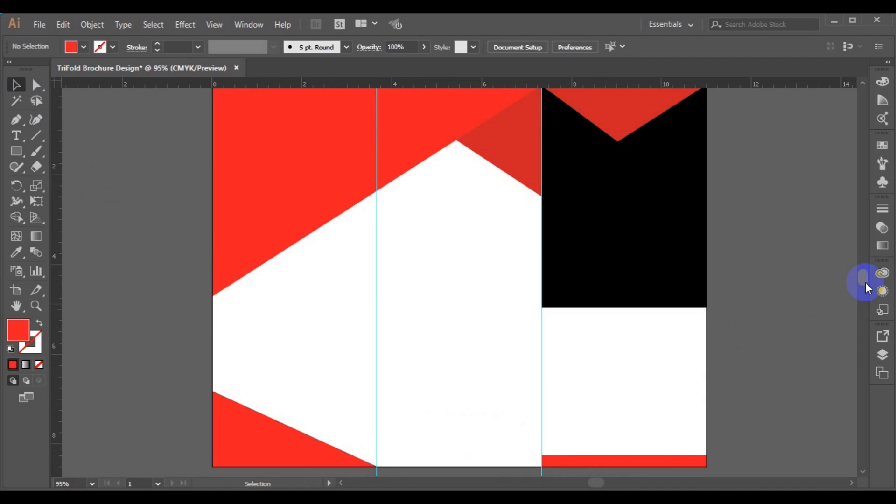
pyautogui.hotkey('ctrl', '0')
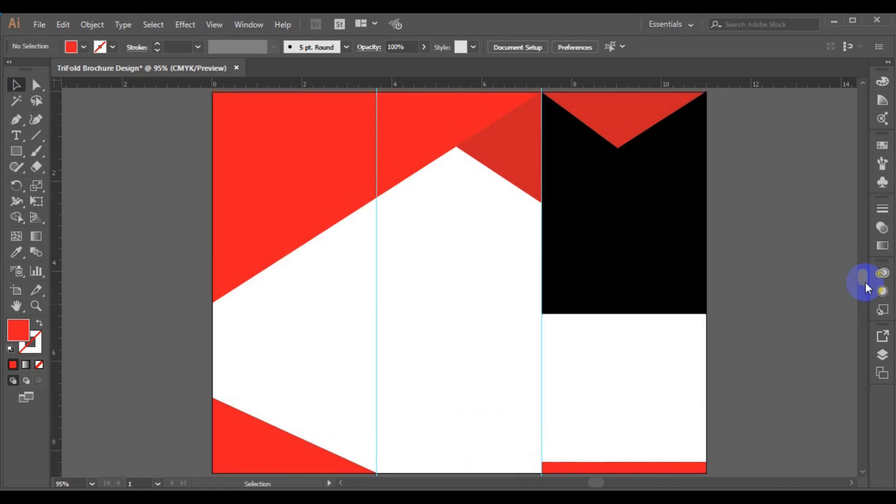
pyautogui.hotkey('ctrl', '-')
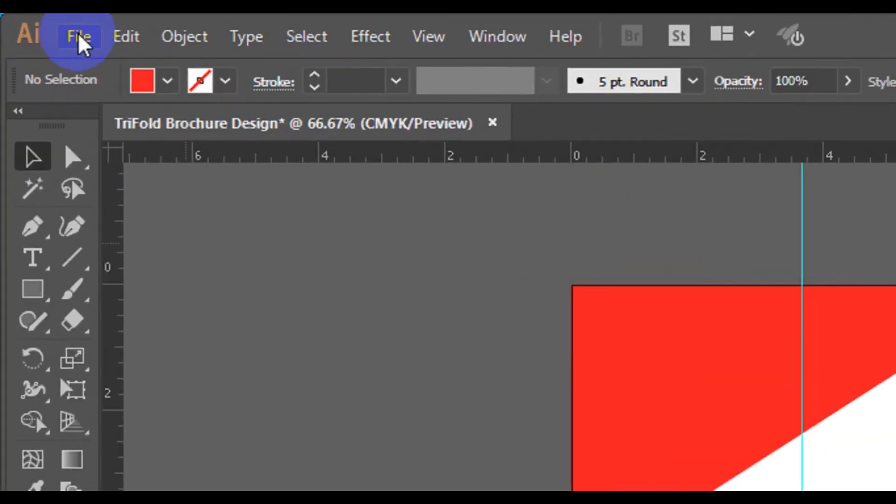
pyautogui.click(77, 33)
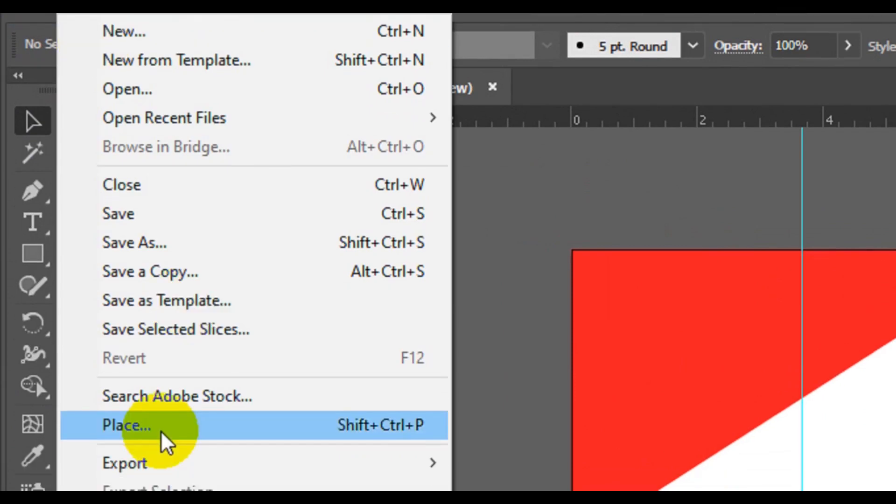
pyautogui.click(163, 437)
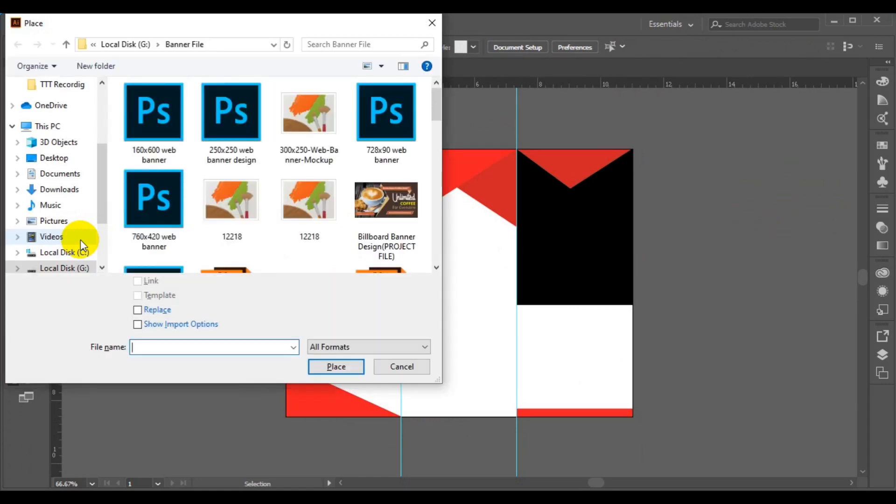
pyautogui.click(62, 163)
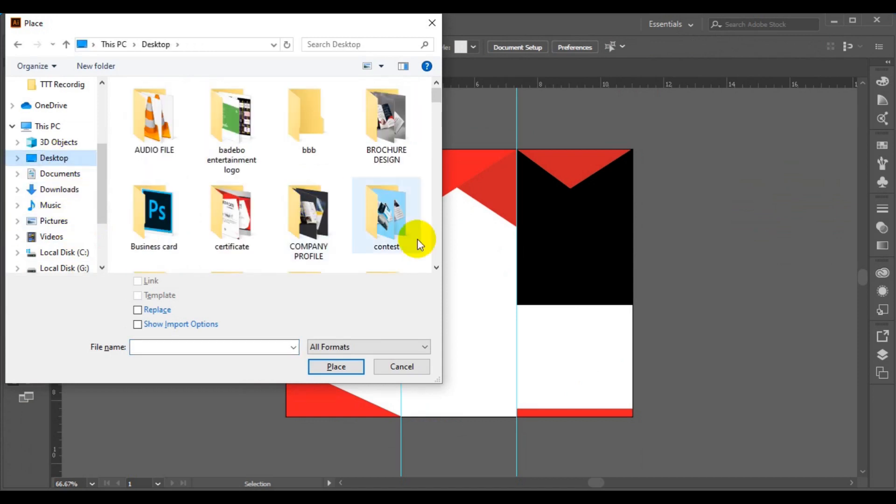
pyautogui.click(436, 267)
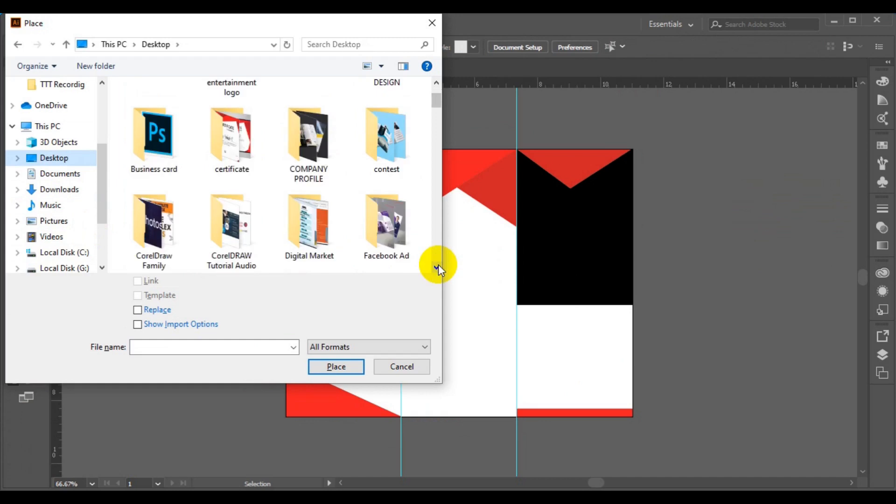
pyautogui.click(247, 242)
pyautogui.doubleClick(247, 243)
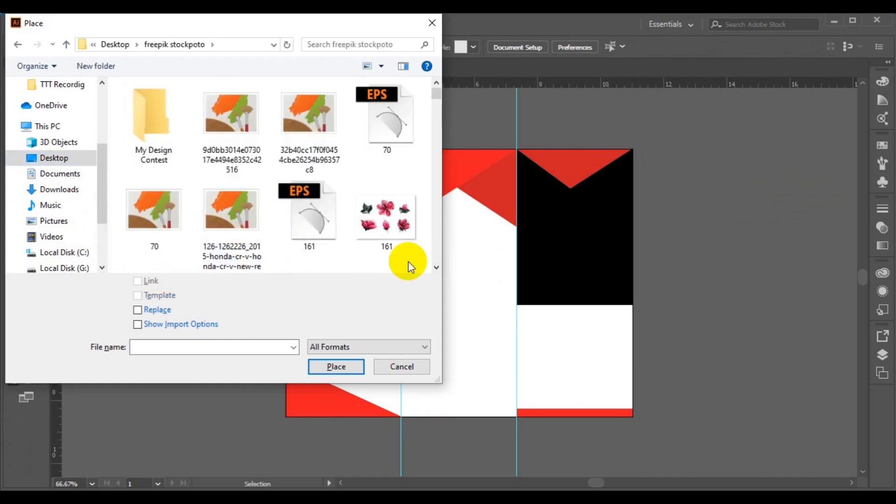
# - Place the city-wallpaper-7 image from the second guide at the page top past the right edge, covering the black right-panel shape
pyautogui.click(436, 268)
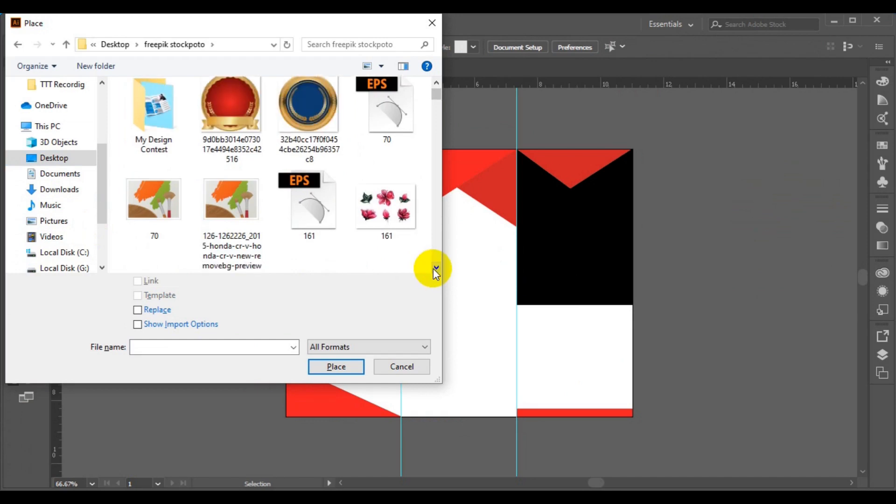
pyautogui.click(435, 268)
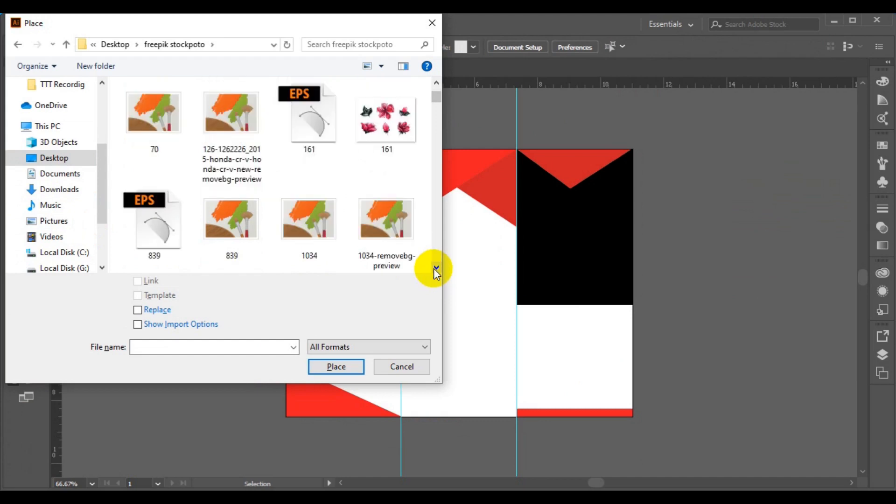
pyautogui.click(435, 268)
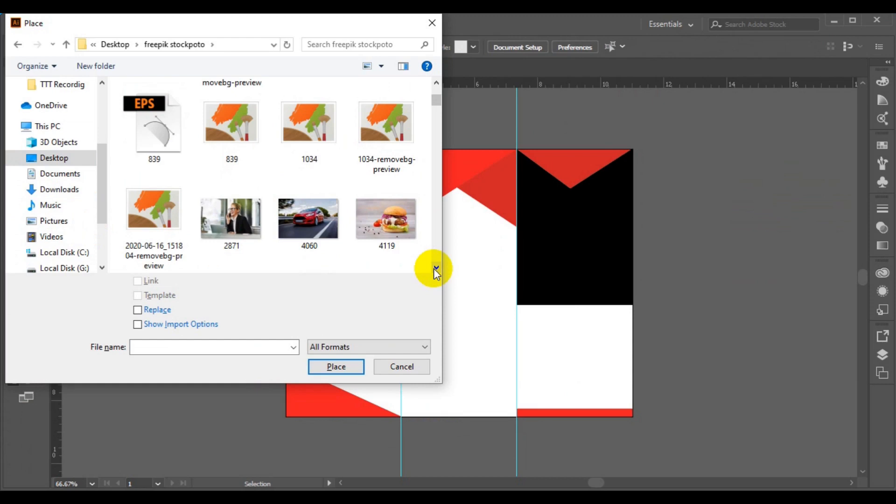
pyautogui.click(435, 268)
pyautogui.click(435, 268)
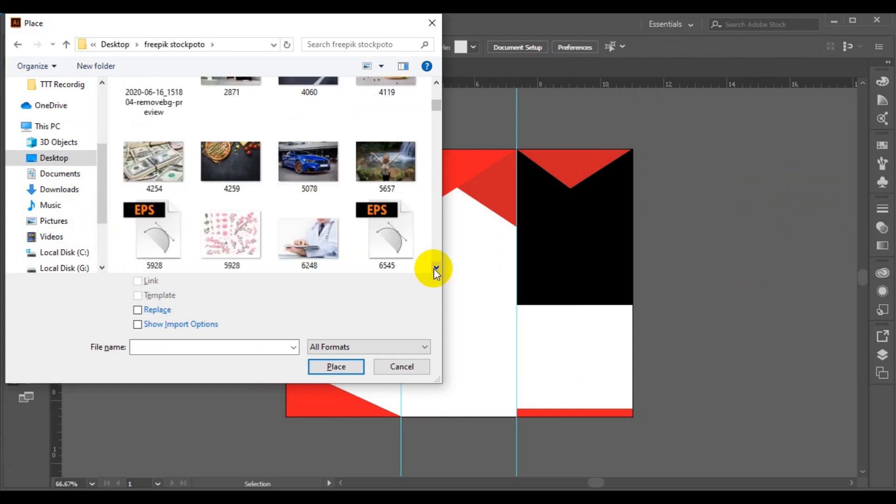
pyautogui.click(435, 268)
pyautogui.click(435, 268)
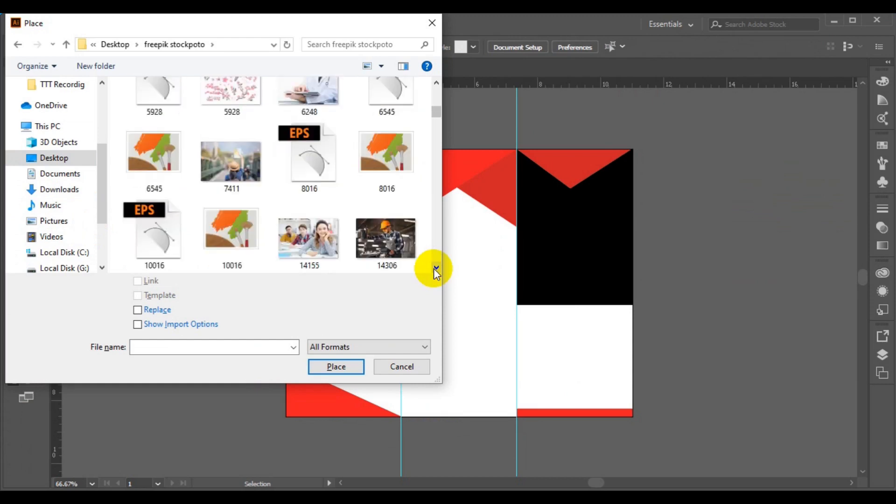
pyautogui.click(436, 269)
pyautogui.click(435, 268)
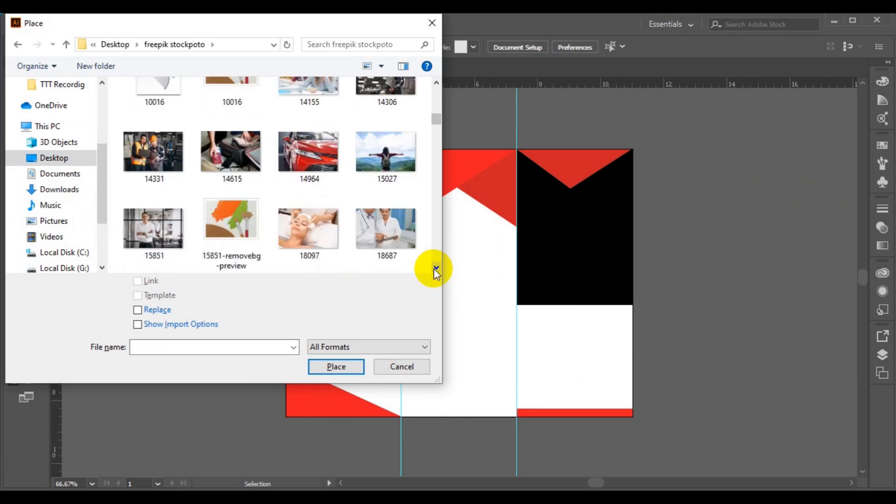
pyautogui.click(436, 268)
pyautogui.click(436, 268)
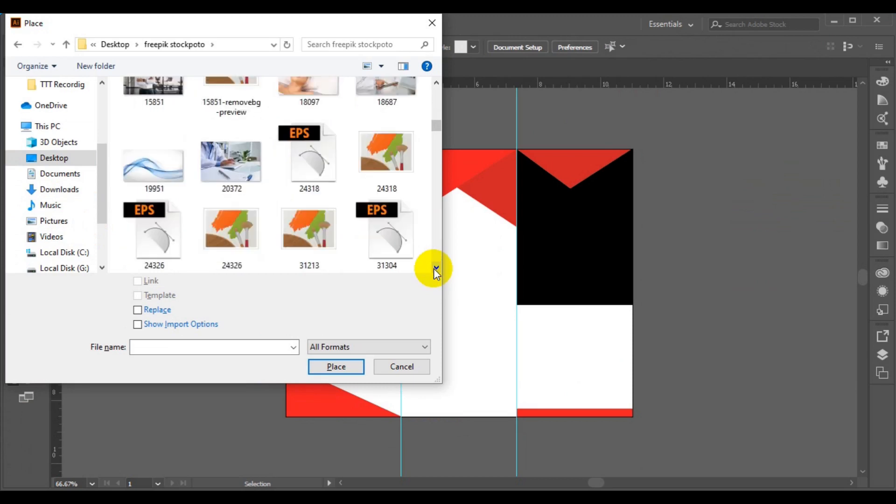
pyautogui.click(435, 269)
pyautogui.click(436, 269)
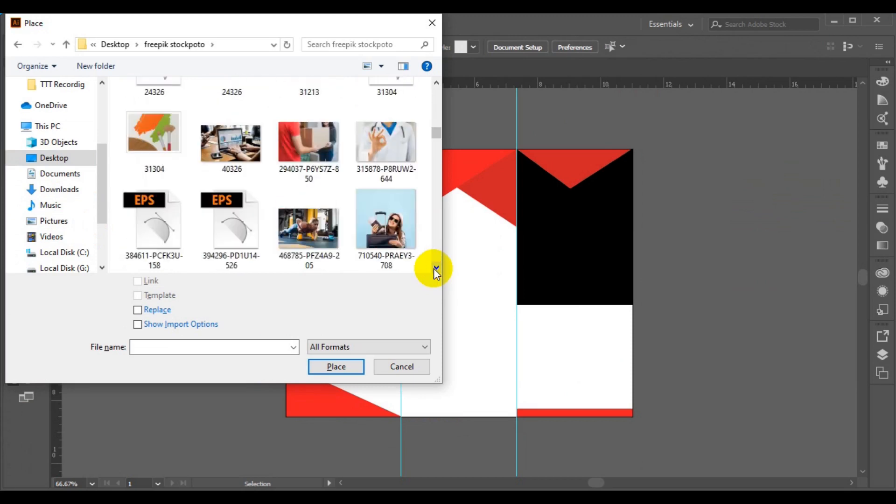
pyautogui.click(435, 269)
pyautogui.click(435, 268)
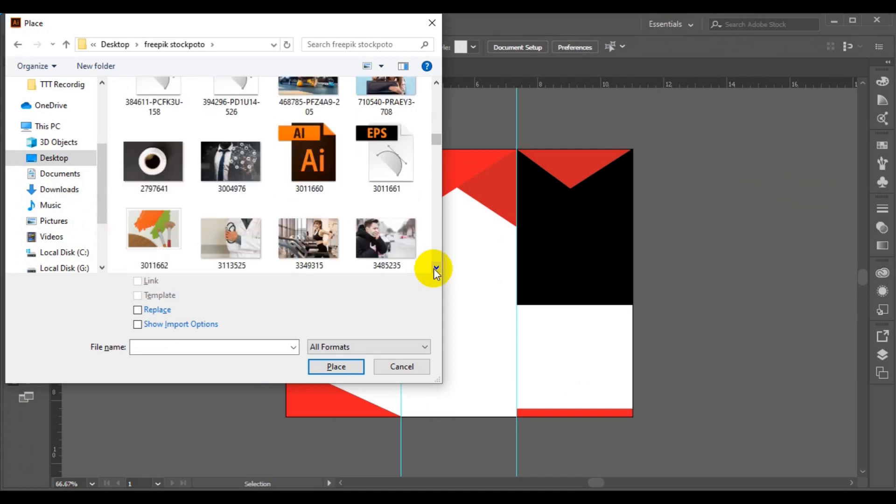
pyautogui.click(435, 269)
pyautogui.click(435, 268)
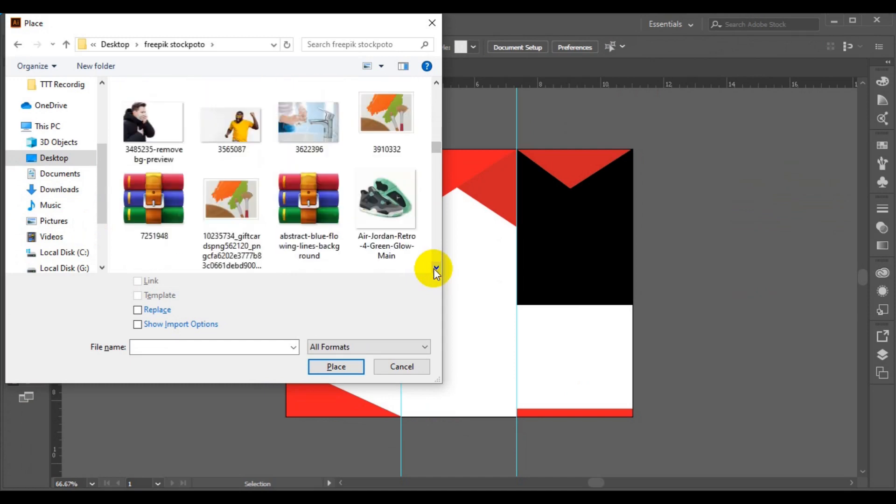
pyautogui.click(435, 268)
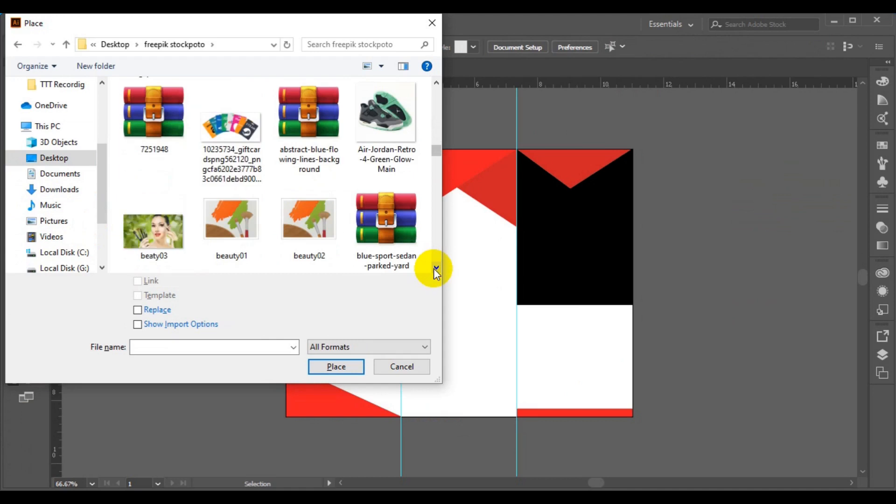
pyautogui.click(436, 269)
pyautogui.click(435, 268)
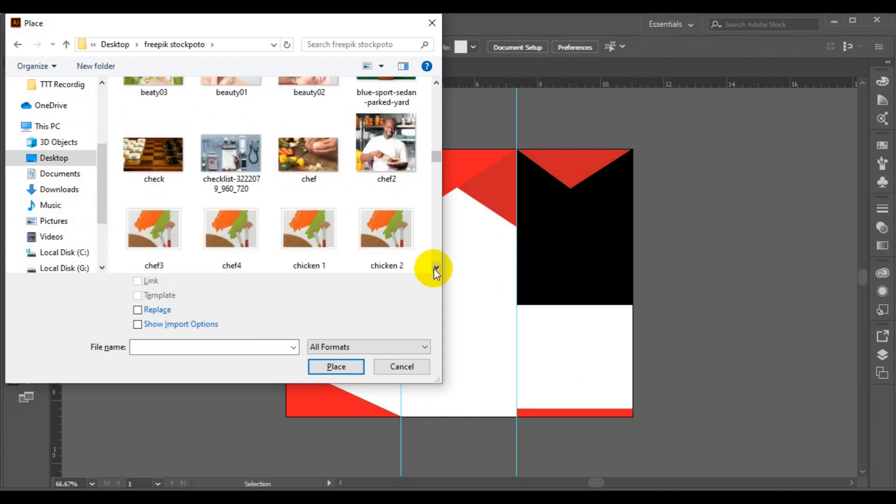
pyautogui.click(436, 268)
pyautogui.click(435, 268)
pyautogui.click(434, 268)
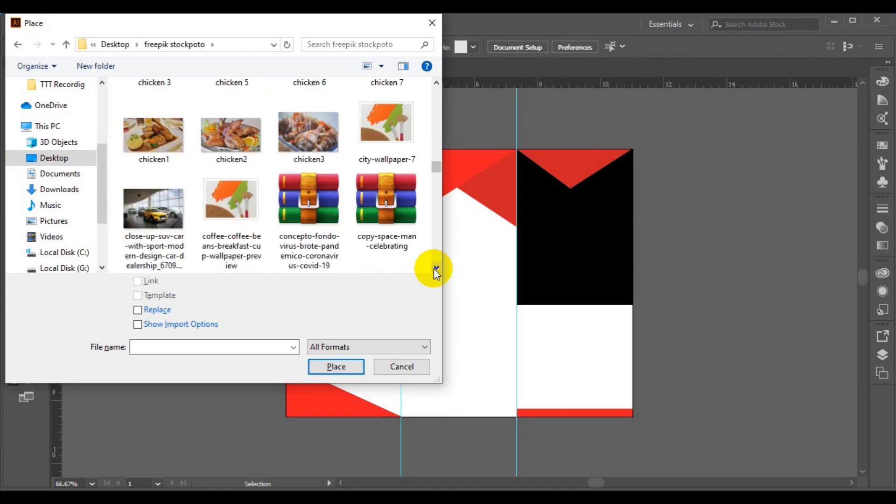
pyautogui.click(365, 162)
pyautogui.click(334, 367)
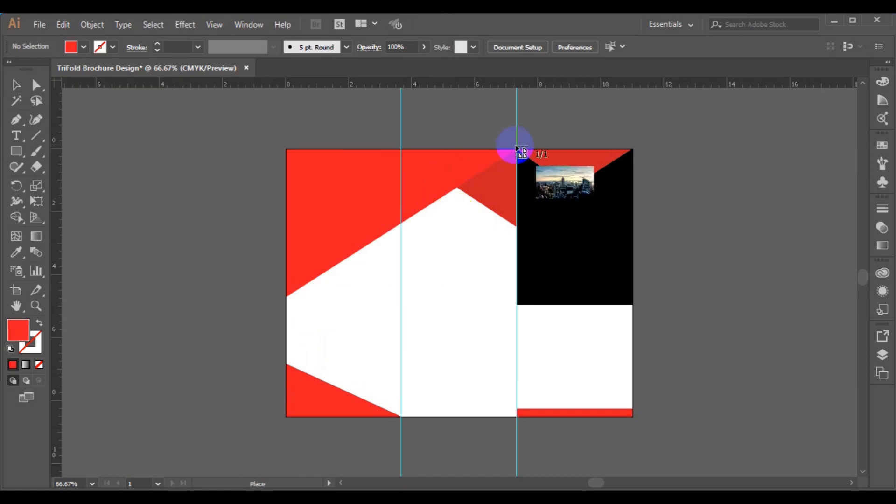
pyautogui.moveTo(516, 148); pyautogui.dragTo(804, 315)
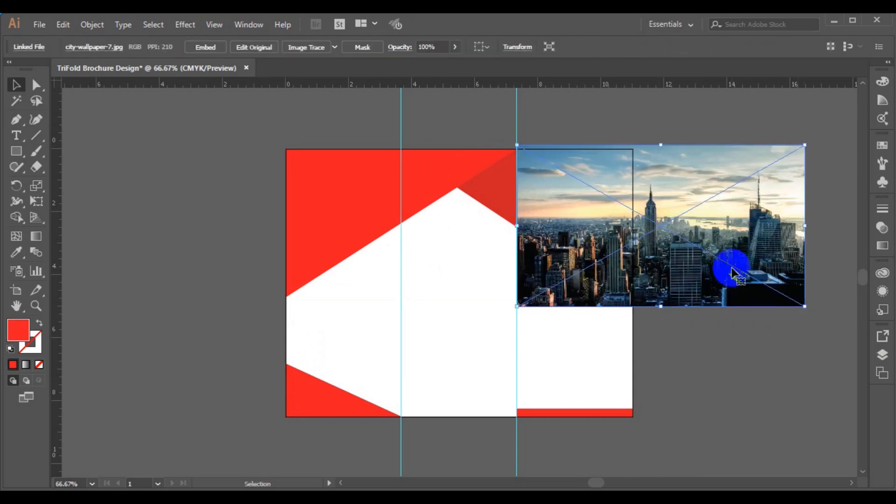
# - Move the city photo about 13.27 in left and 3.85 in down, and move the large black right-panel shape off the page's right side
pyautogui.moveTo(732, 266); pyautogui.dragTo(313, 389)
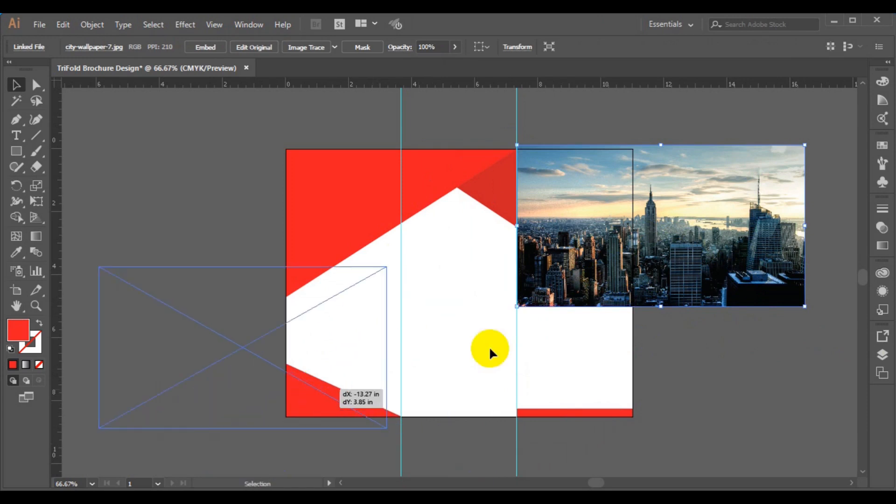
pyautogui.click(620, 273)
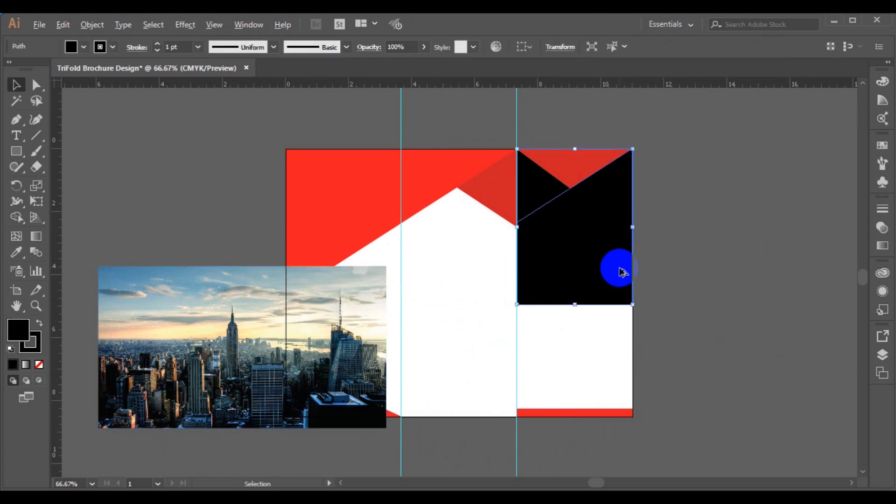
pyautogui.moveTo(620, 273); pyautogui.dragTo(791, 367)
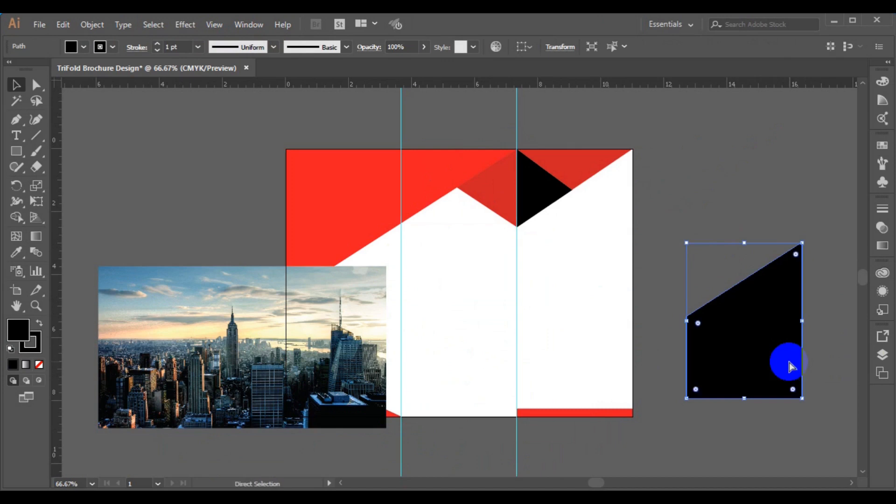
# - Move the large black shape back onto the right panel and place a duplicate of it off the page's right side
pyautogui.moveTo(789, 362); pyautogui.dragTo(645, 245)
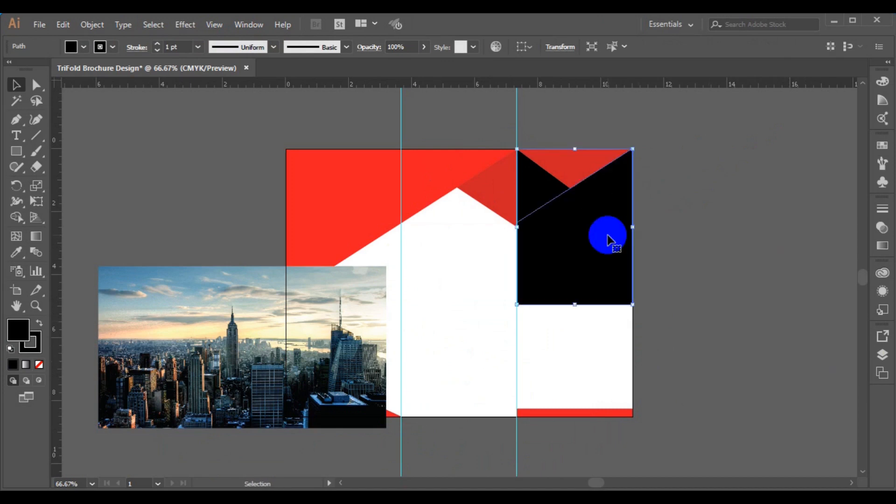
pyautogui.moveTo(631, 229); pyautogui.dragTo(784, 373)
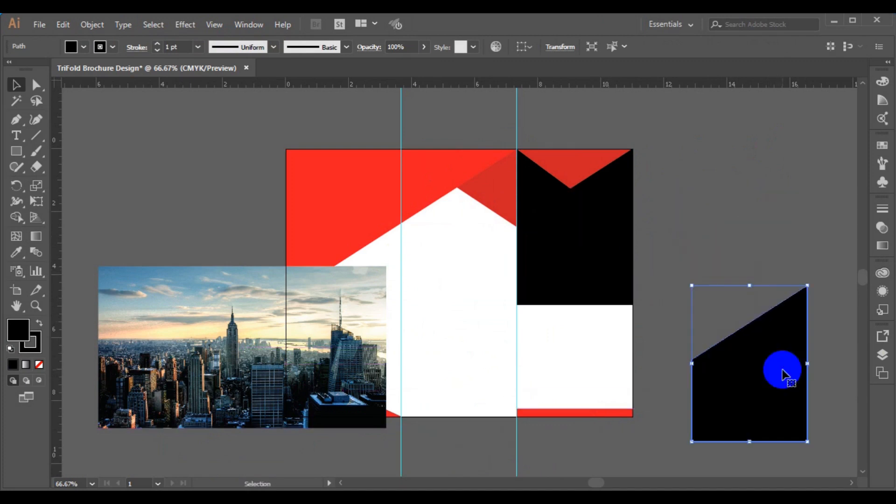
# - Move the city photo over the upper right panel and send it to the back, behind the red and black shapes
pyautogui.click(250, 373)
pyautogui.moveTo(335, 345); pyautogui.dragTo(596, 256)
pyautogui.rightClick(595, 257)
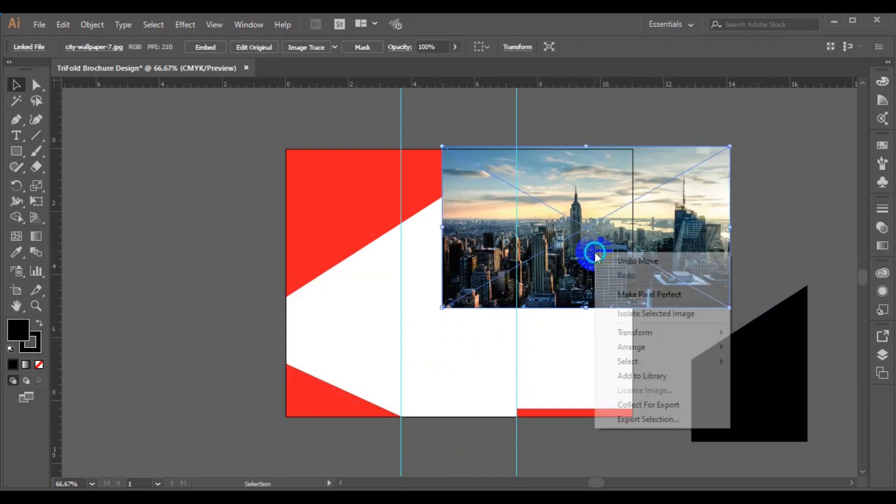
pyautogui.moveTo(640, 345)
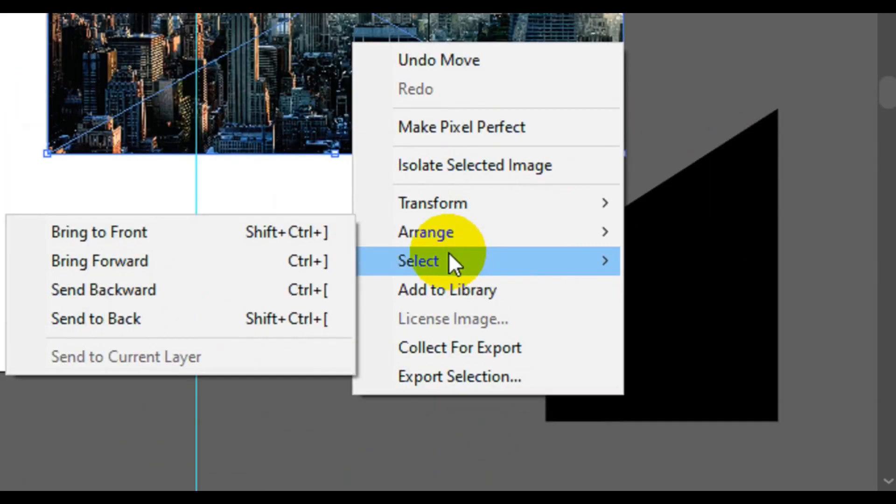
pyautogui.moveTo(463, 237)
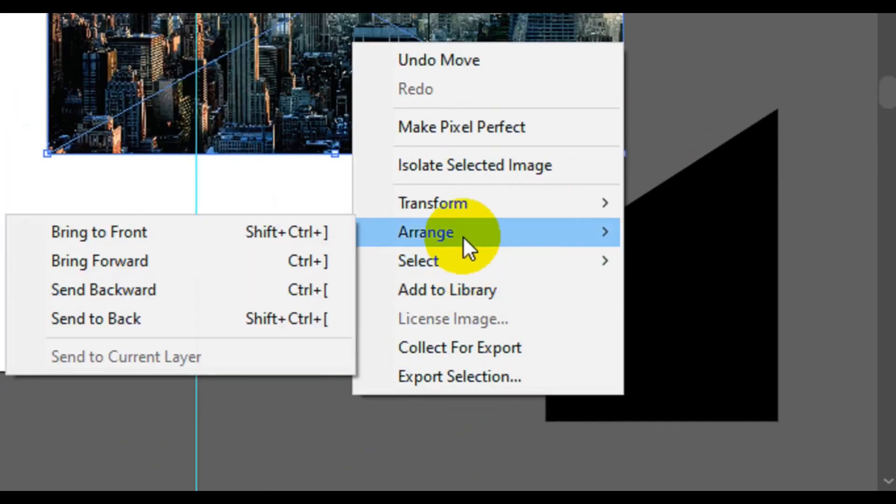
pyautogui.click(212, 328)
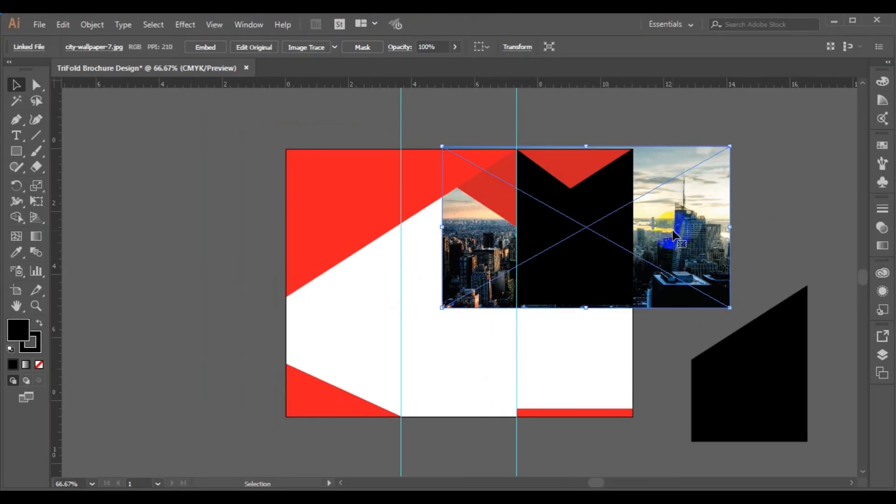
# - Shift the city photo about 0.6 in right and clip it to the large black right-panel shape with a clipping mask
pyautogui.moveTo(674, 235); pyautogui.dragTo(693, 234)
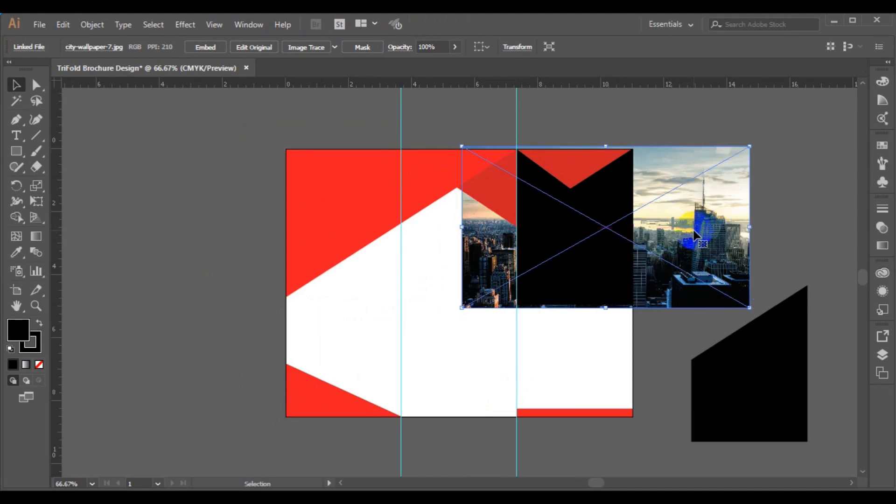
pyautogui.click(595, 264)
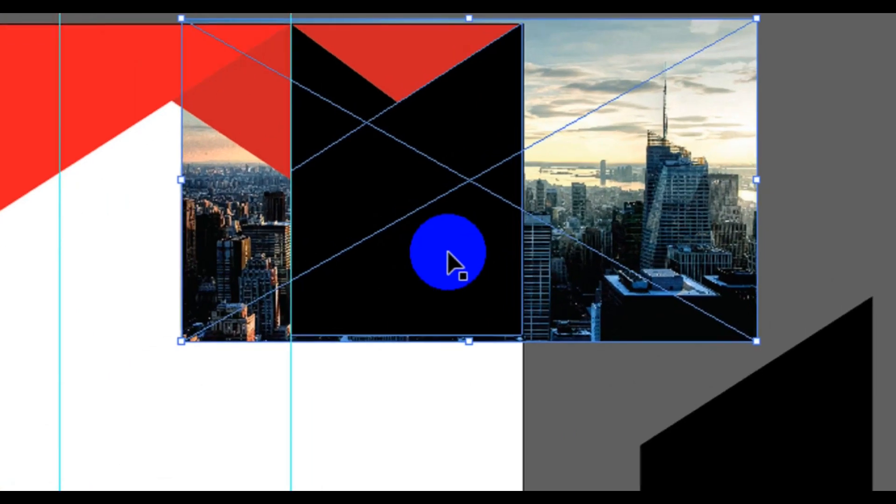
pyautogui.keyDown('shift'); pyautogui.click(457, 260); pyautogui.keyUp('shift')
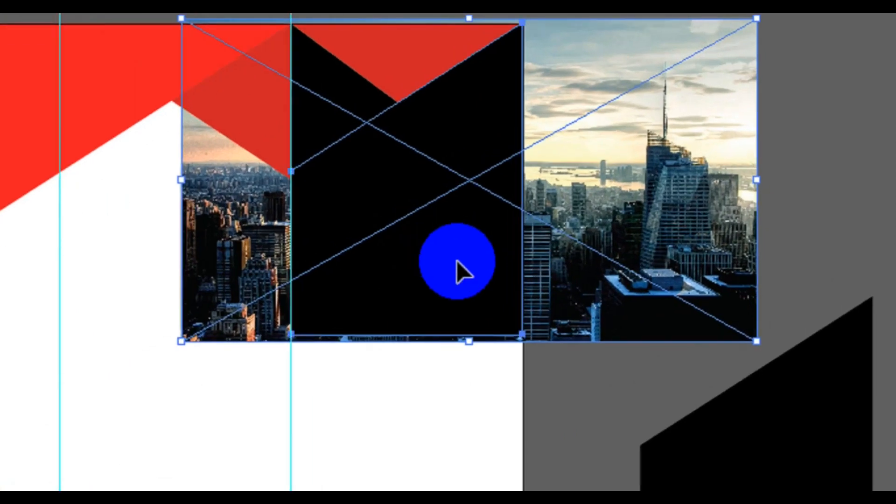
pyautogui.rightClick(457, 261)
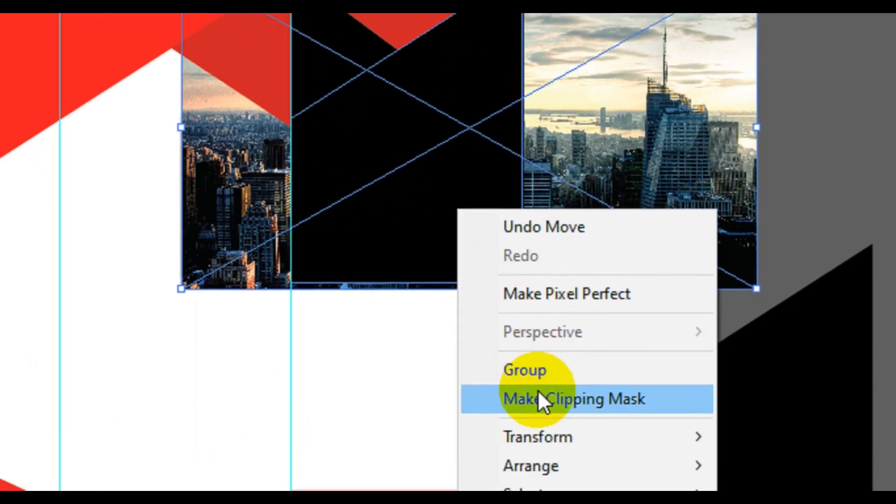
pyautogui.click(538, 399)
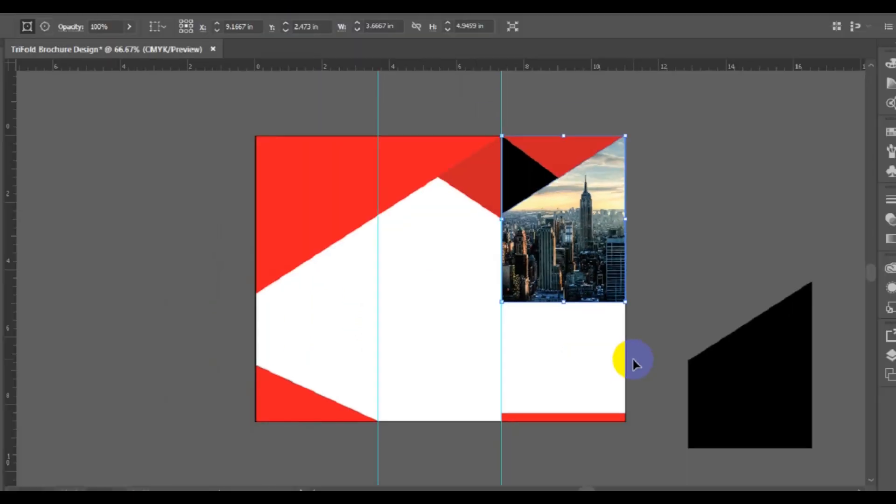
# - Move the duplicate black shape exactly over the clipped city photo and recolor it with the dark red sampled from the middle panel's folded shape
pyautogui.click(732, 369)
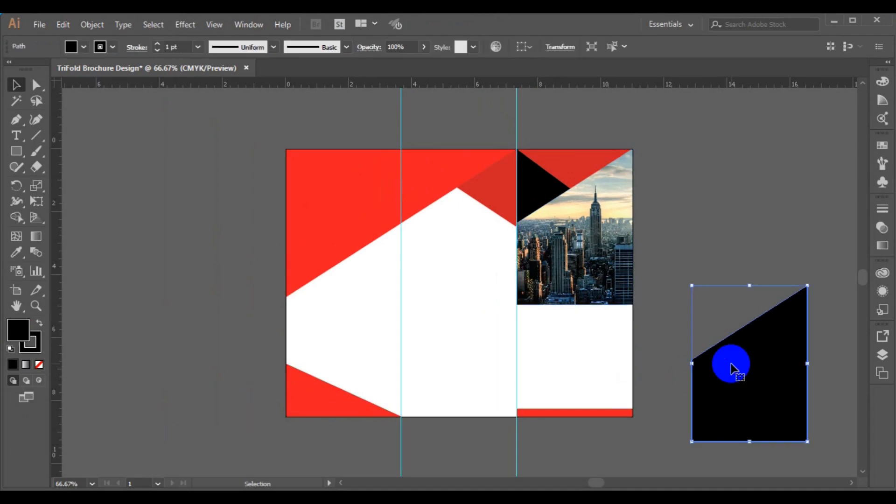
pyautogui.moveTo(713, 344); pyautogui.dragTo(558, 232)
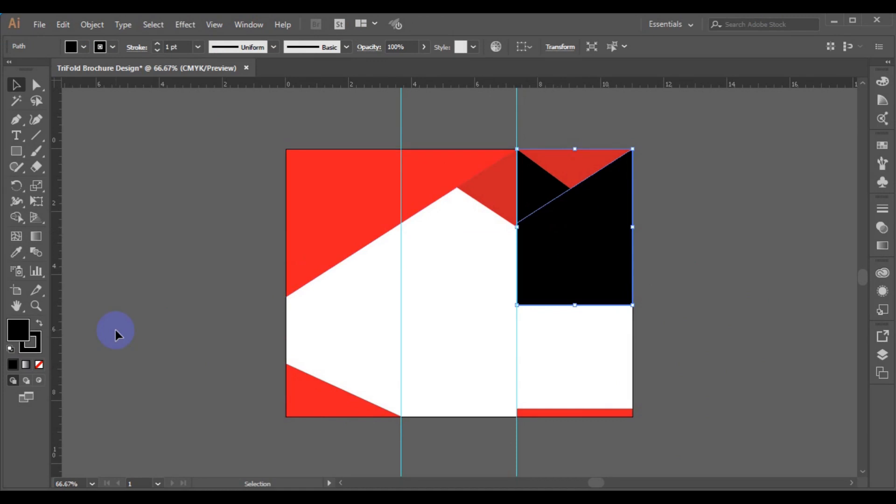
pyautogui.click(16, 253)
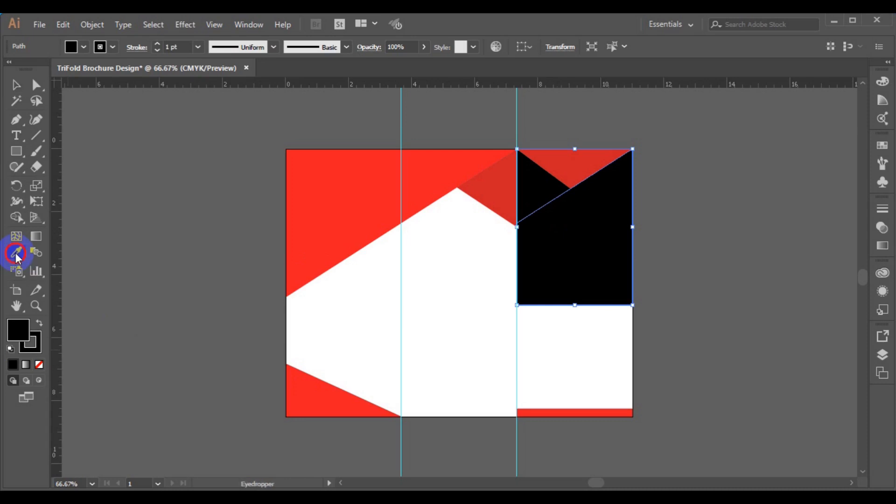
pyautogui.click(500, 174)
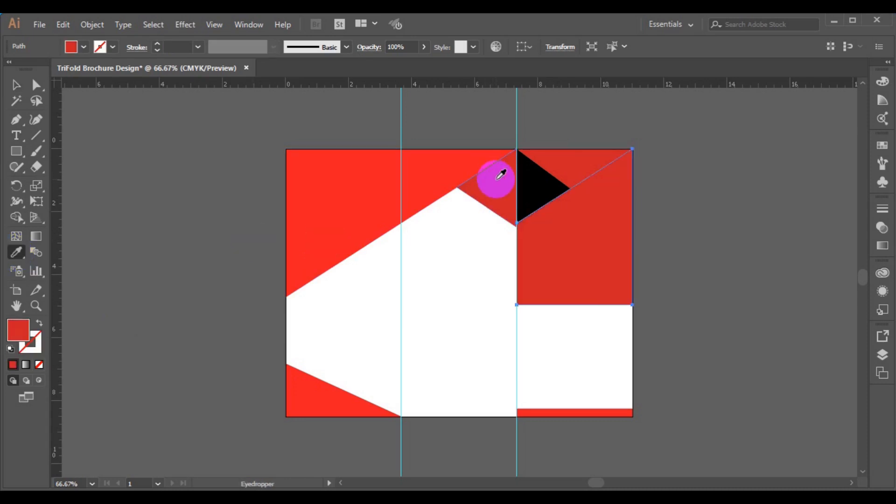
pyautogui.click(25, 85)
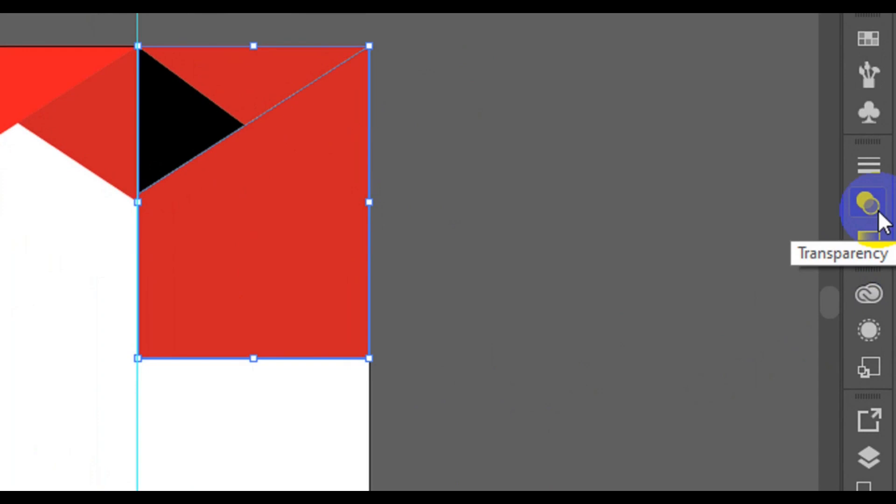
# - Set the opacity of the dark red overlay on the city photo to 22% and deselect it
pyautogui.click(877, 211)
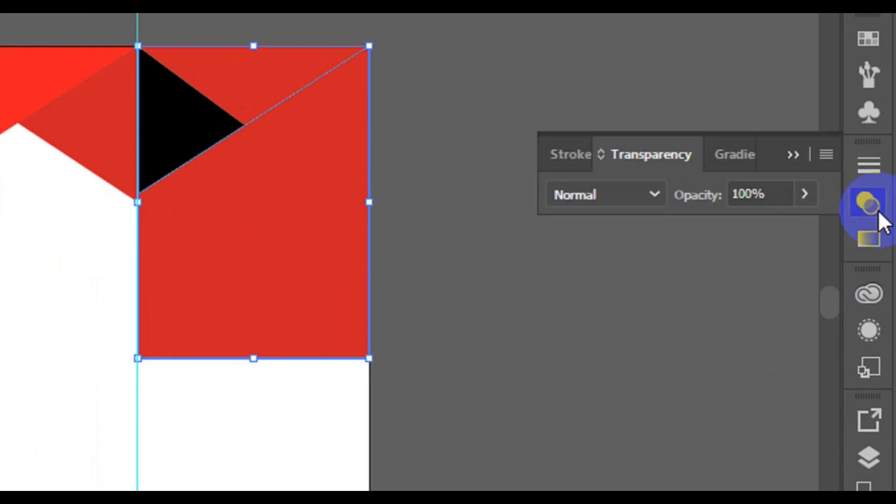
pyautogui.click(801, 203)
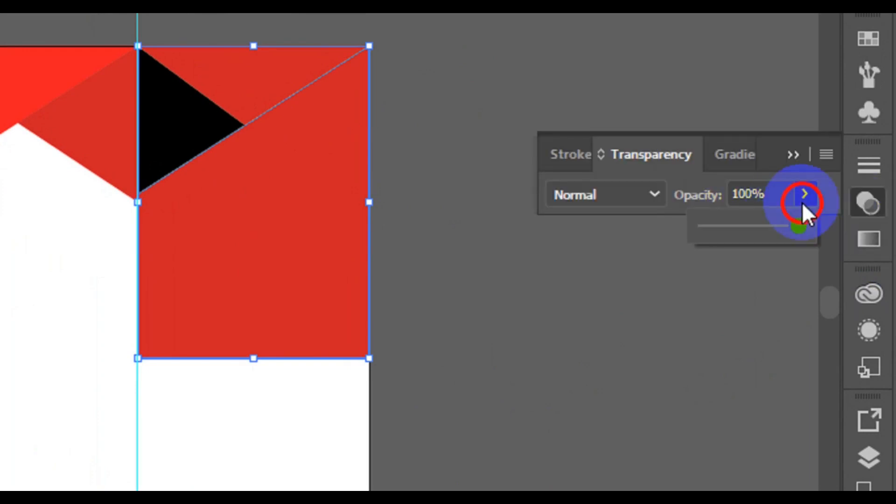
pyautogui.click(763, 228)
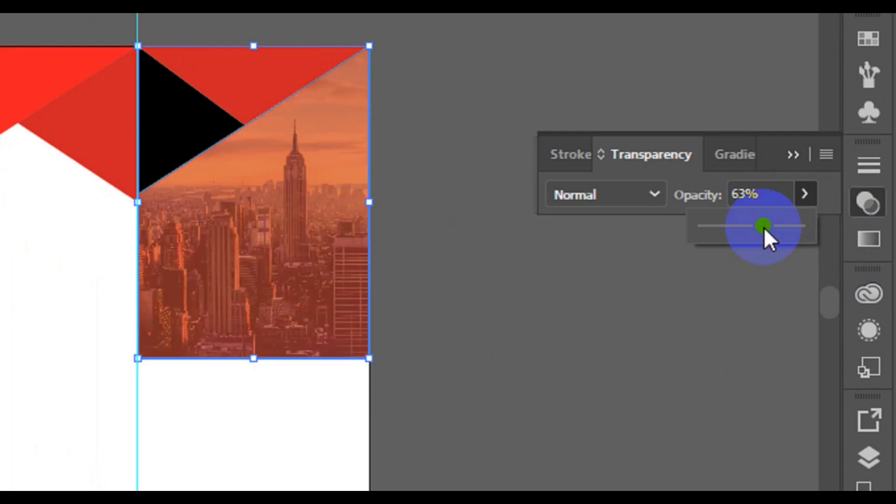
pyautogui.click(752, 228)
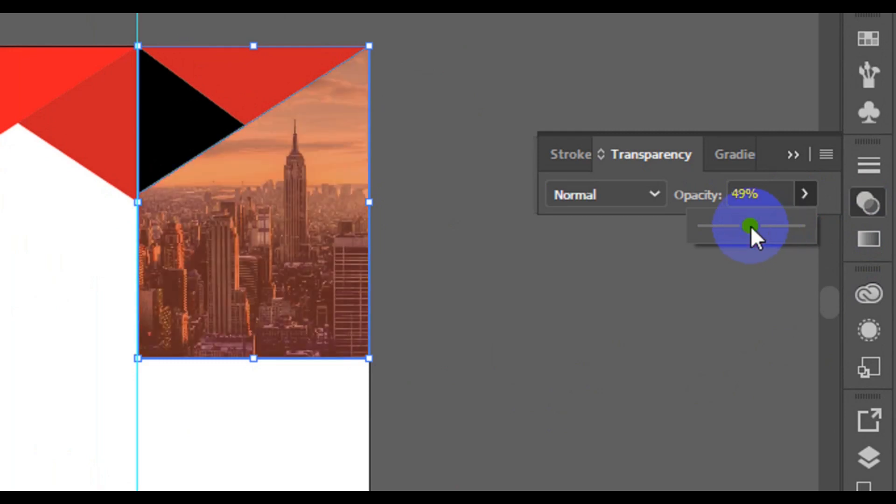
pyautogui.moveTo(750, 225); pyautogui.dragTo(736, 226)
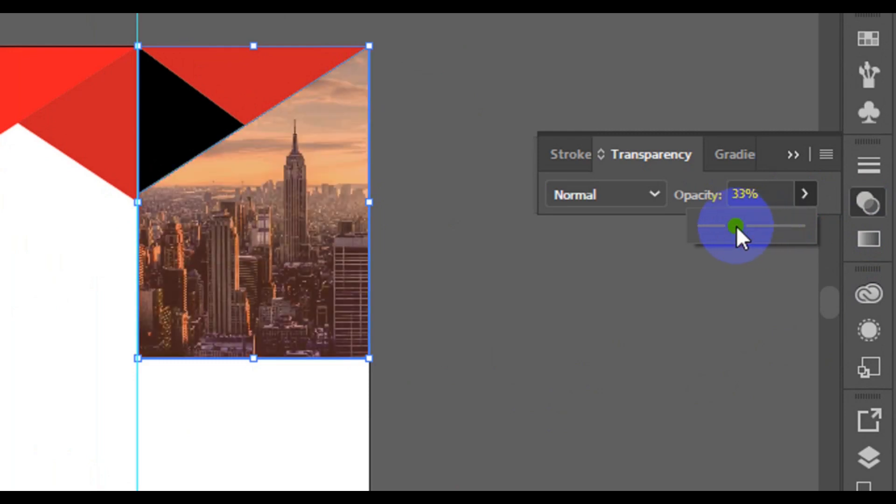
pyautogui.click(726, 225)
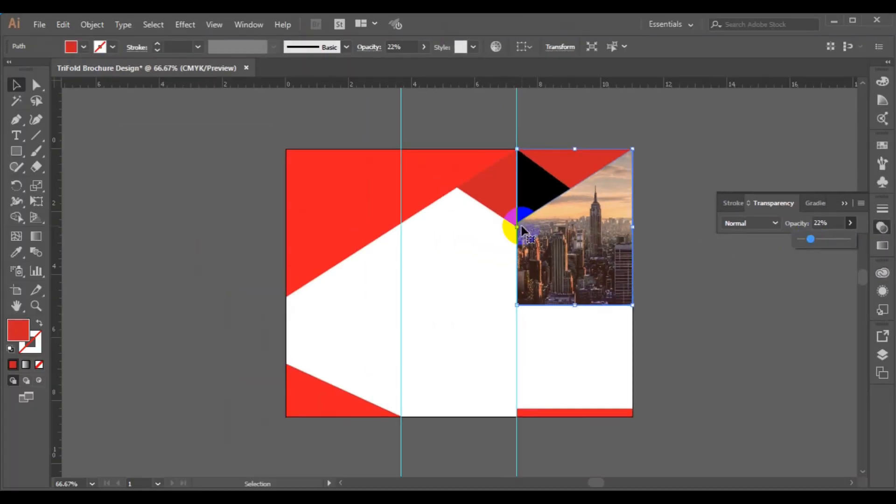
pyautogui.click(208, 189)
pyautogui.click(208, 189)
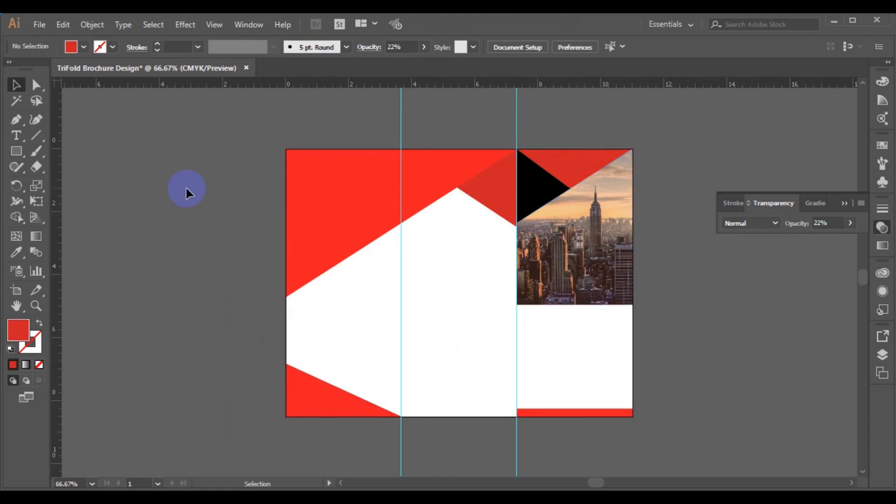